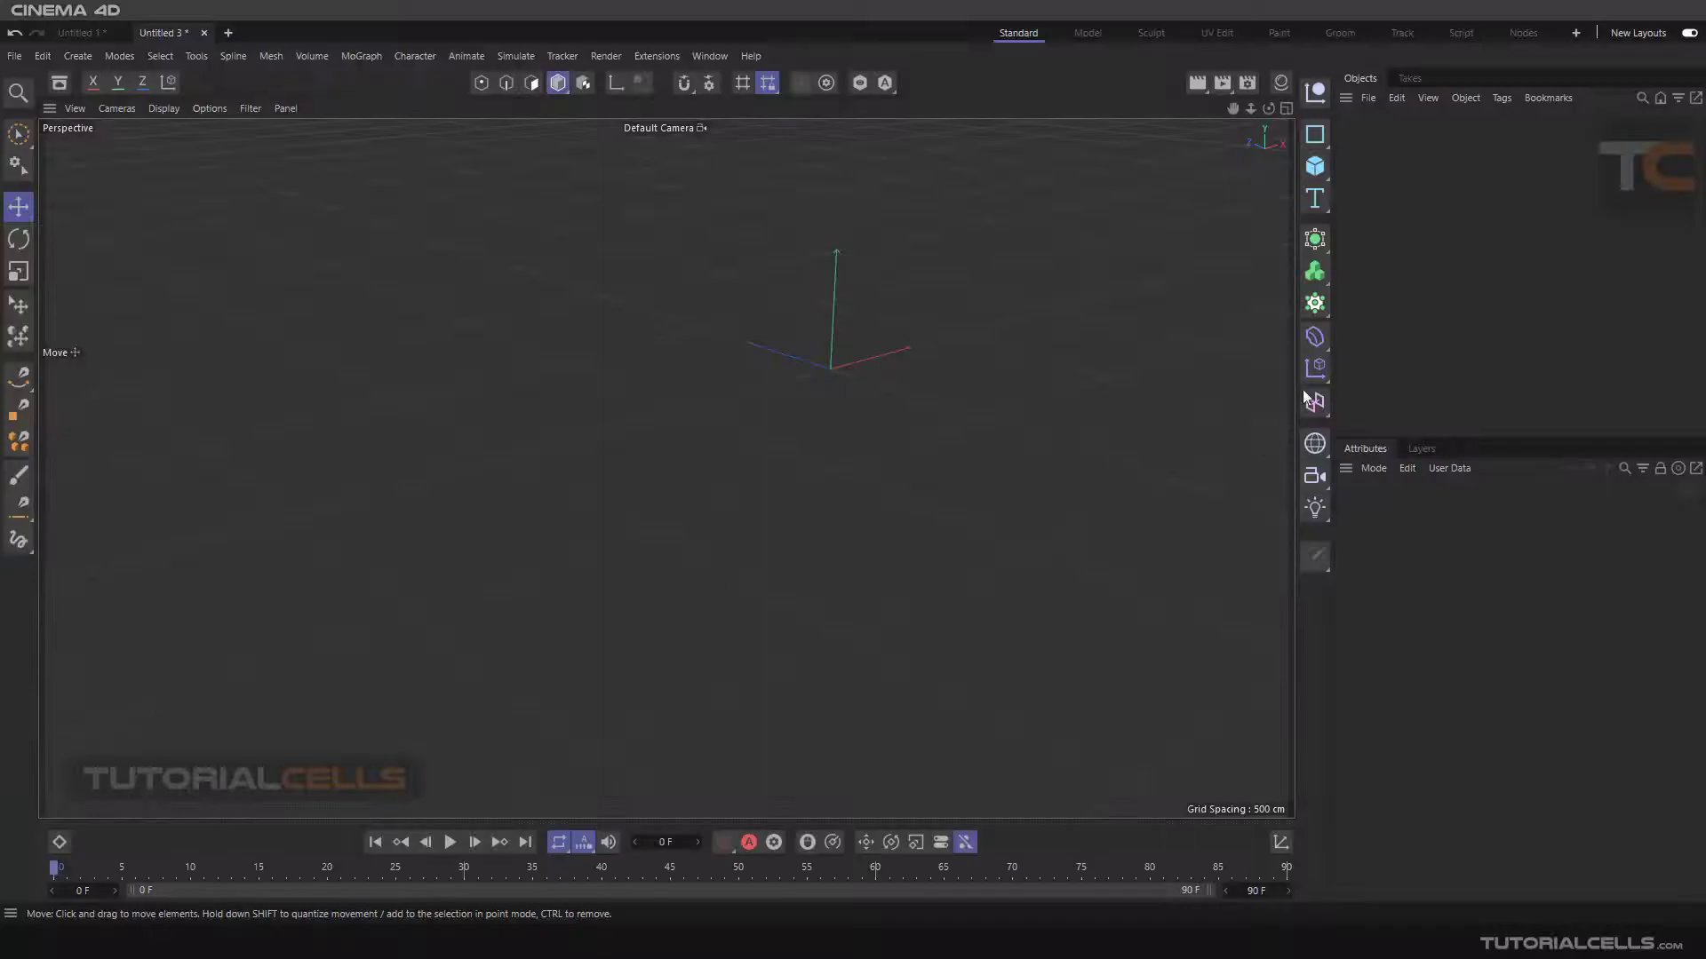
Add a trial Camera deformer, switch between point and polygon modes, then delete it.
{"action": "left_click", "coordinate": [1313, 339]}
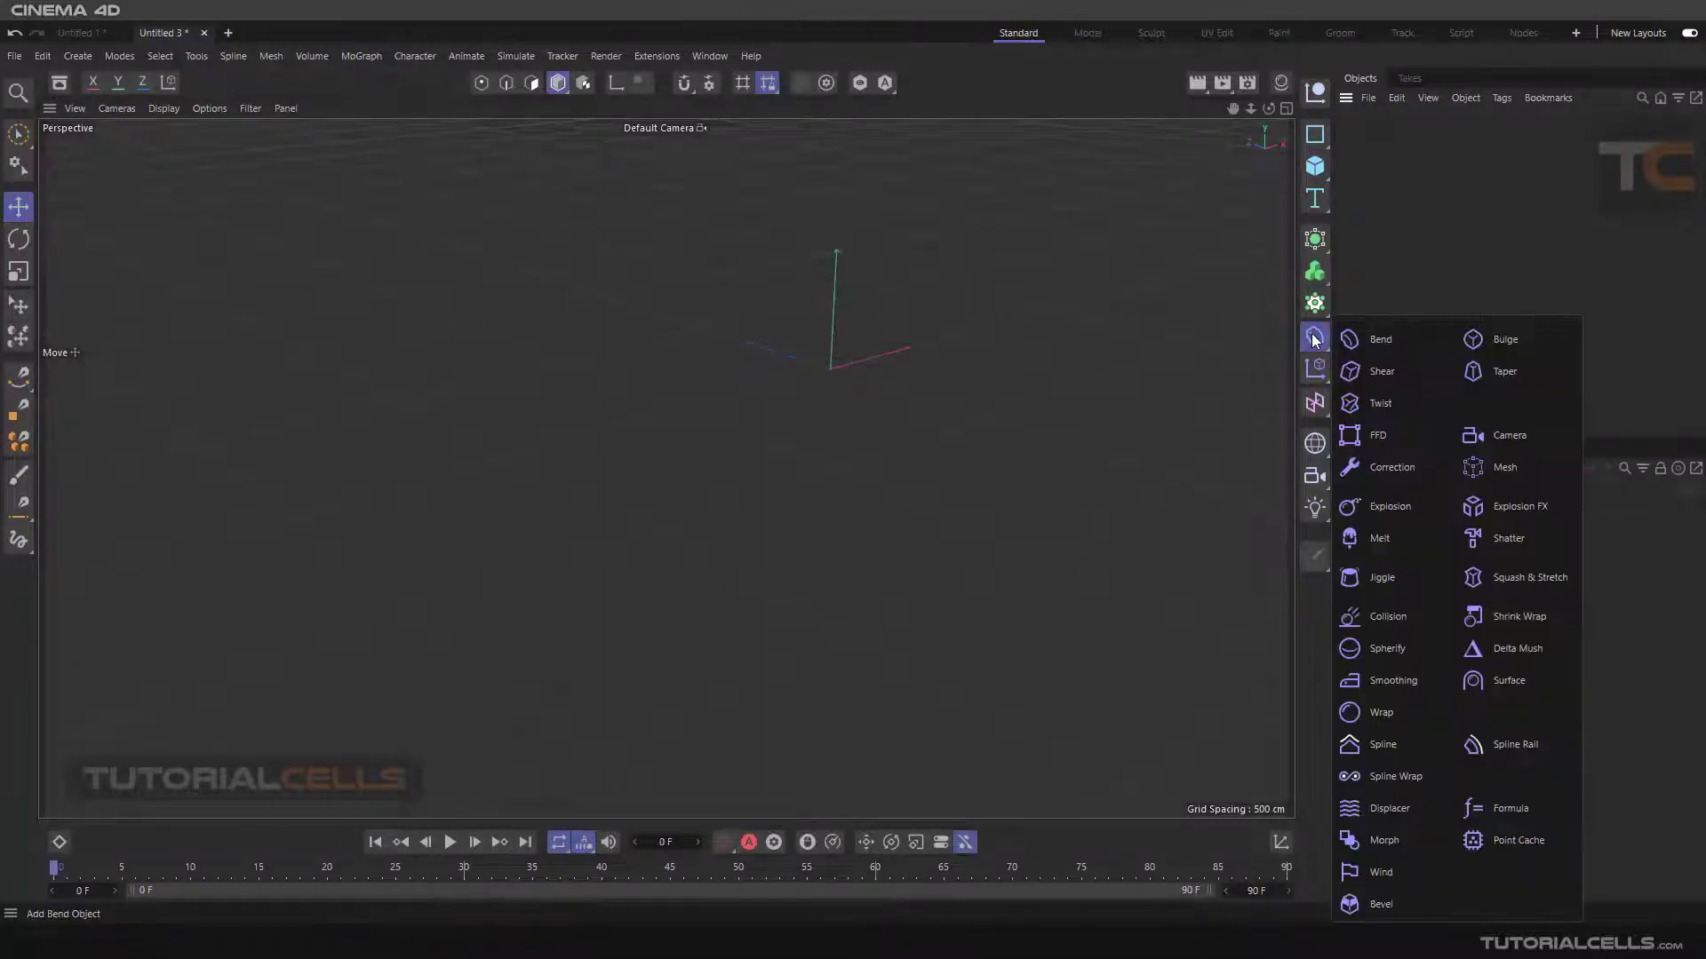
{"action": "left_click", "coordinate": [1498, 434]}
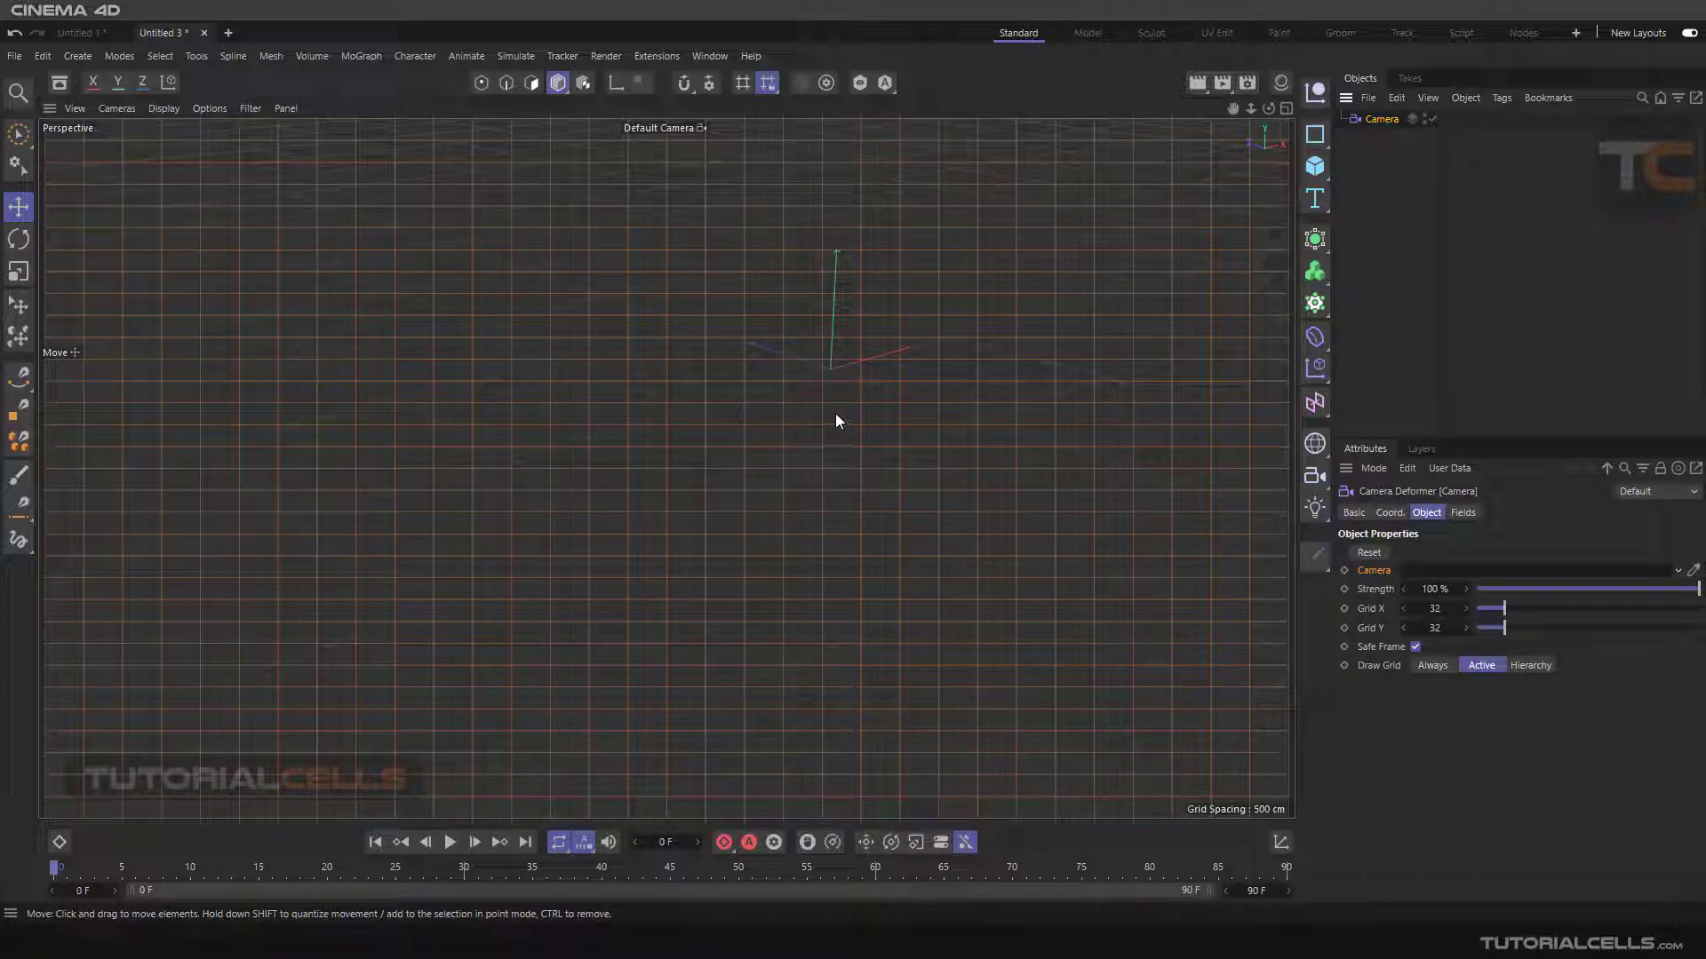
{"action": "left_click", "coordinate": [480, 83]}
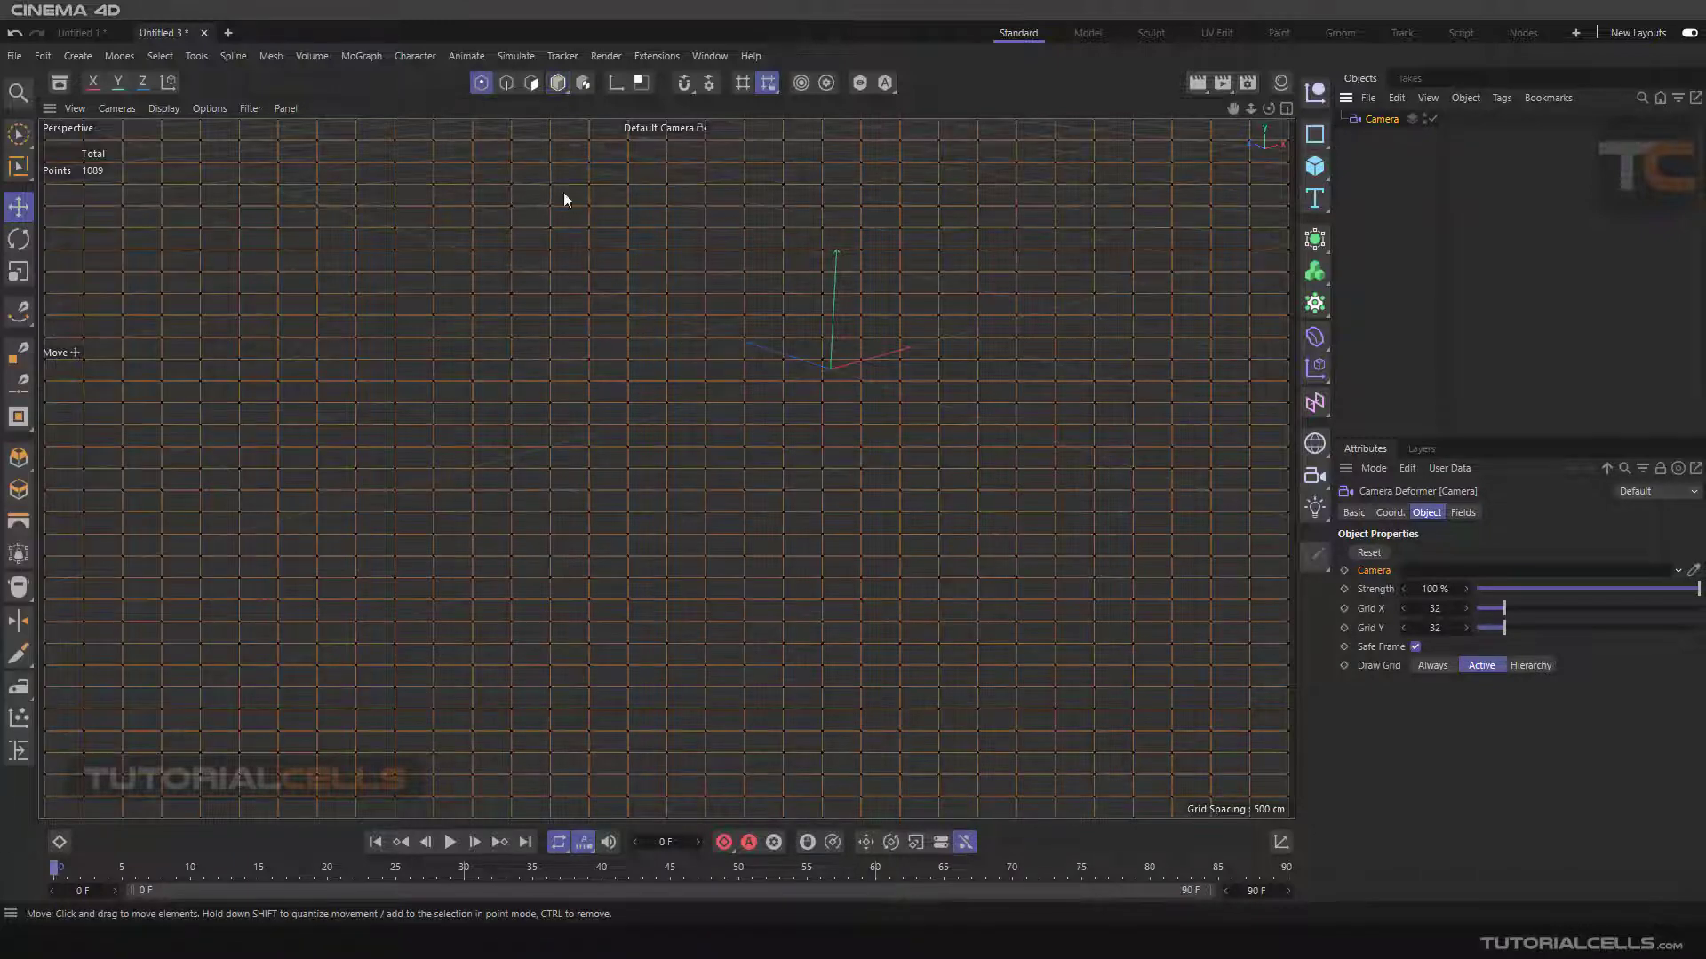
{"action": "left_click", "coordinate": [558, 83]}
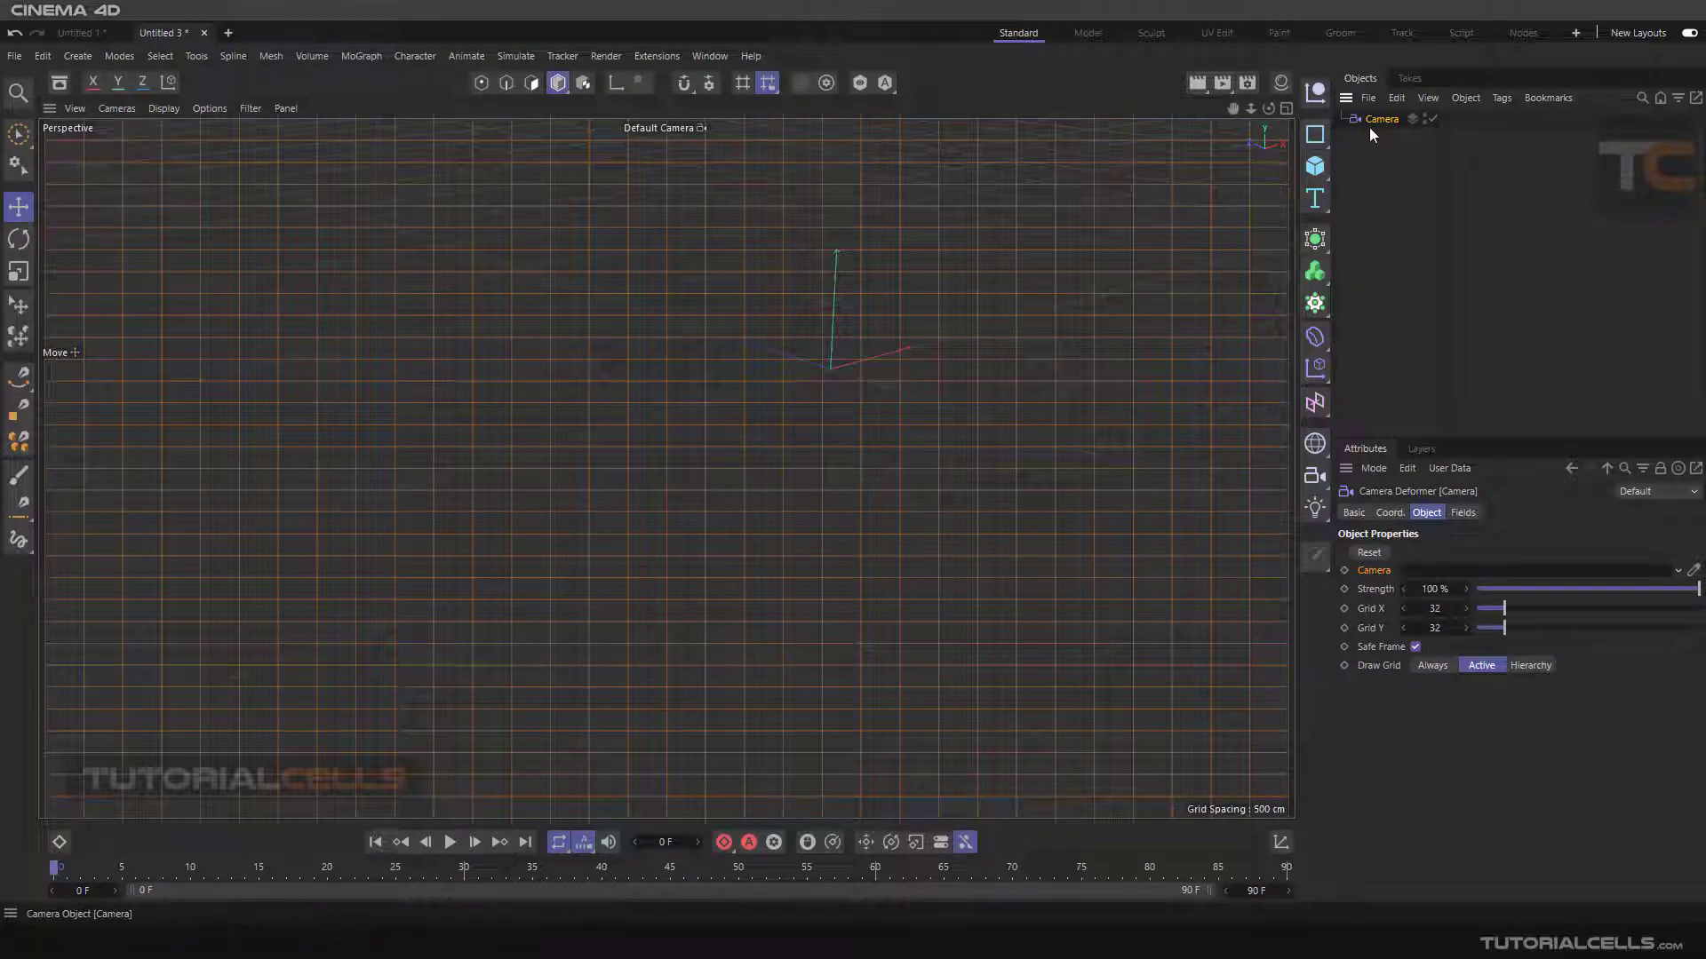
{"action": "key", "text": "Delete"}
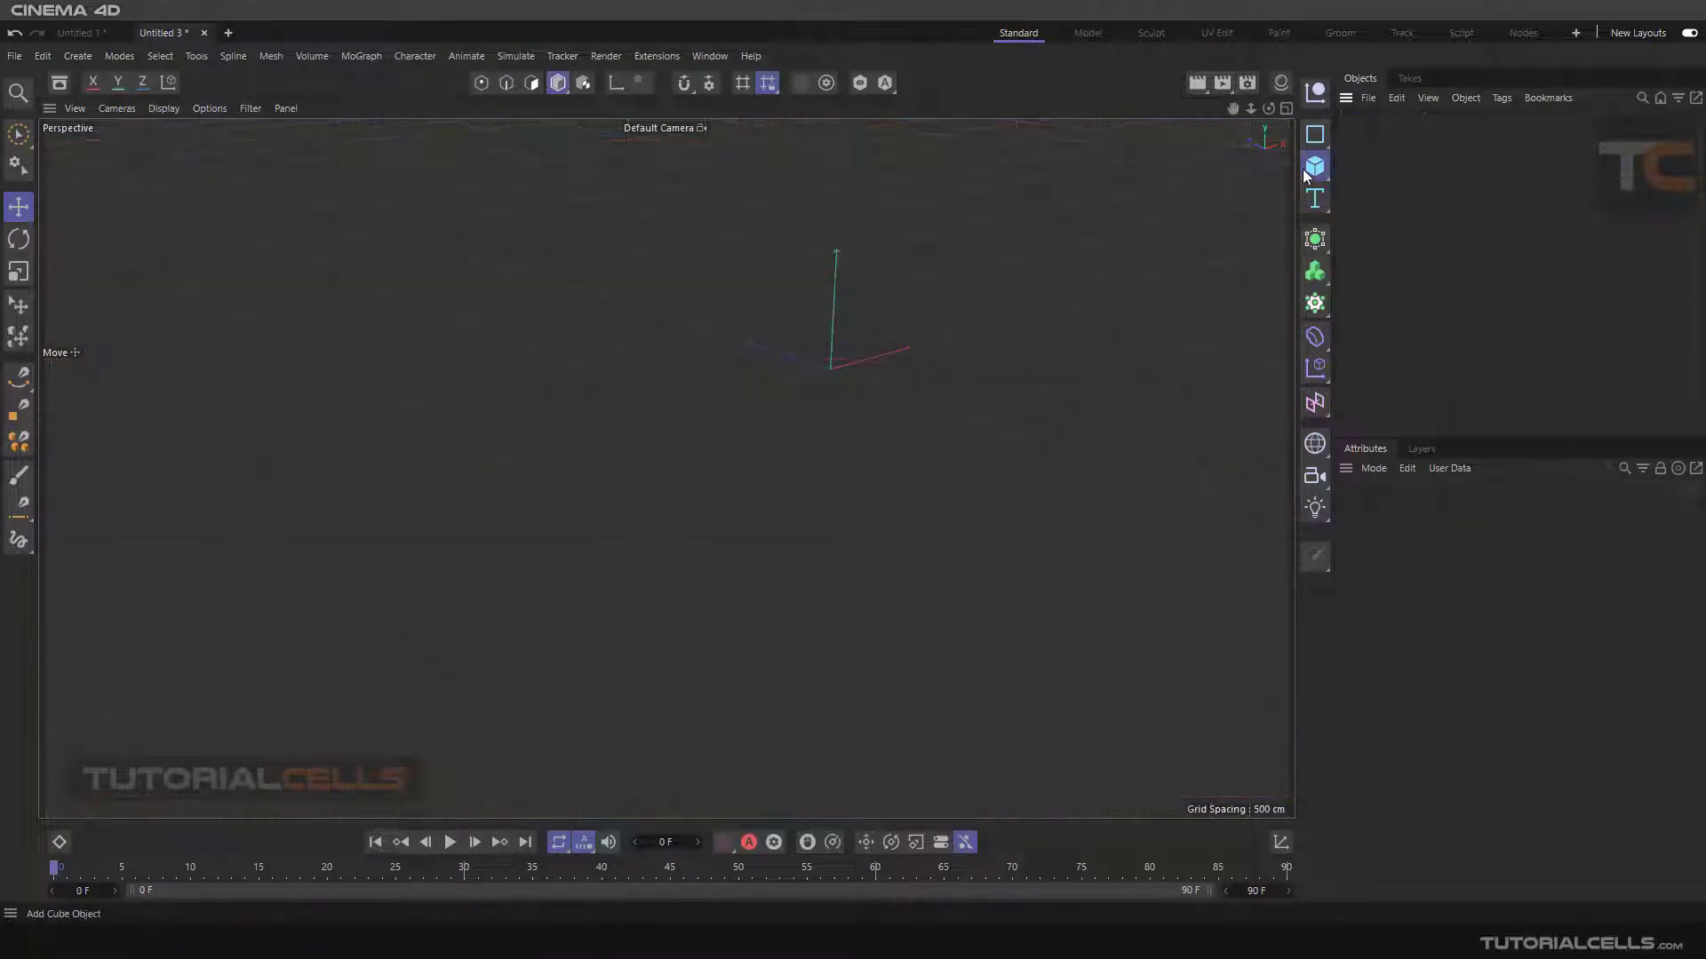
Create a sphere with 64 segments and the Hexahedron type.
{"action": "left_click_drag", "start_coordinate": [1306, 168], "coordinate": [1470, 260]}
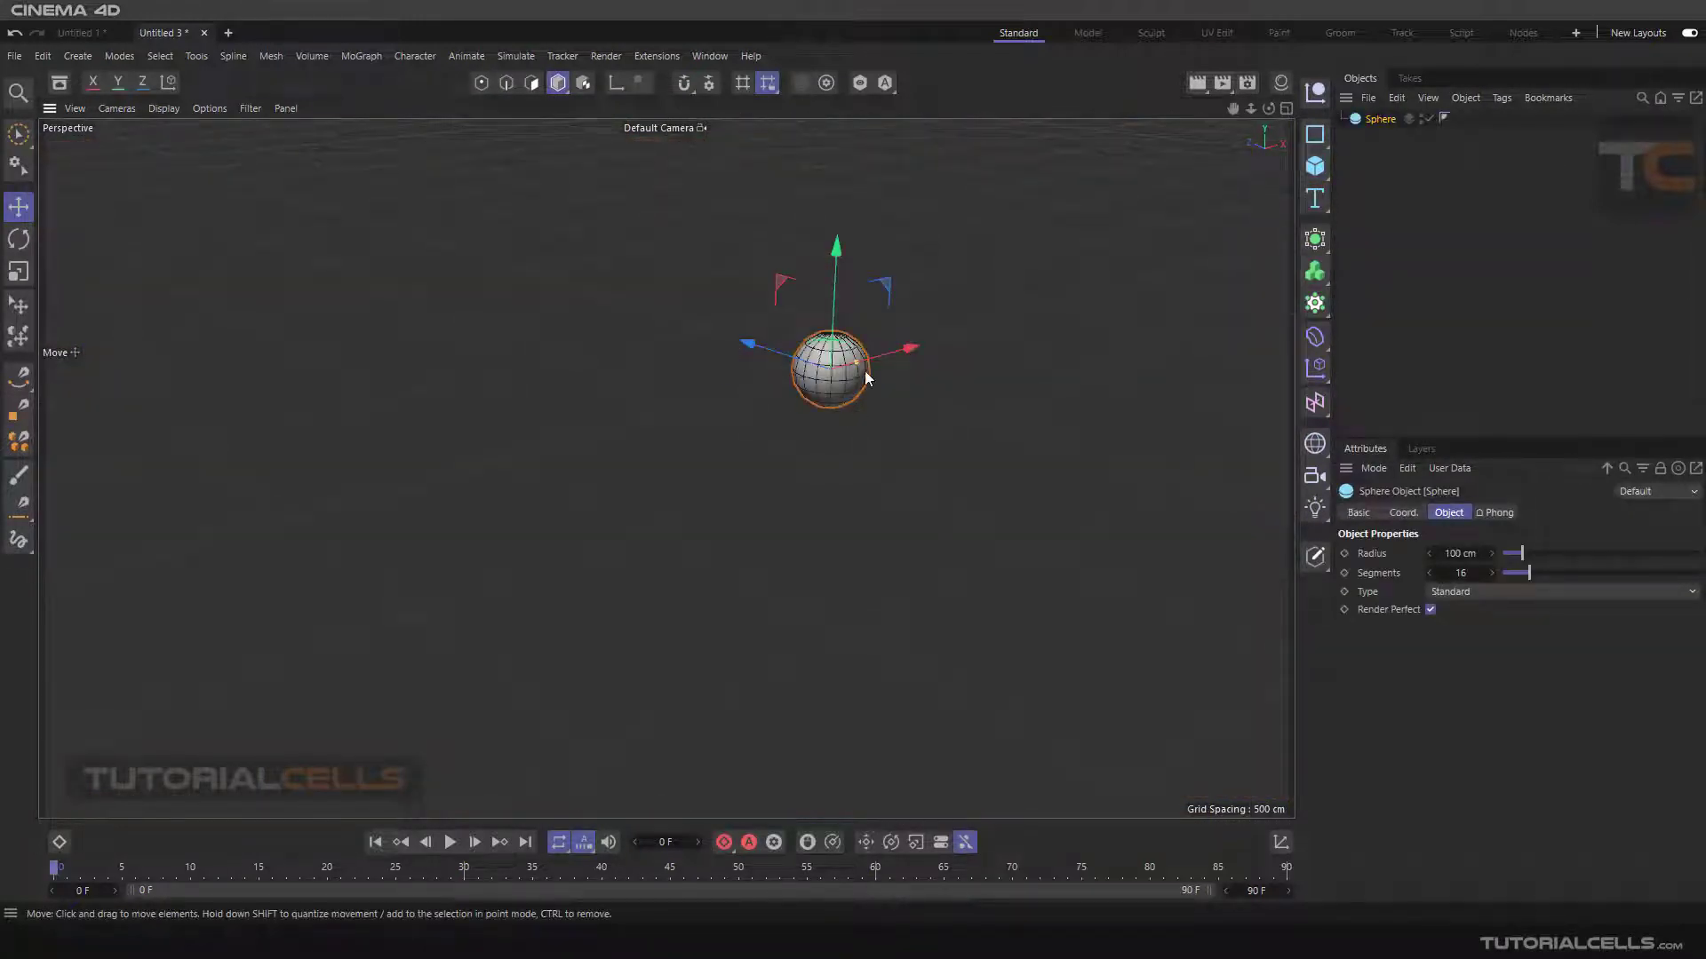
{"action": "scroll", "coordinate": [865, 370], "scroll_direction": "up", "scroll_amount": 10}
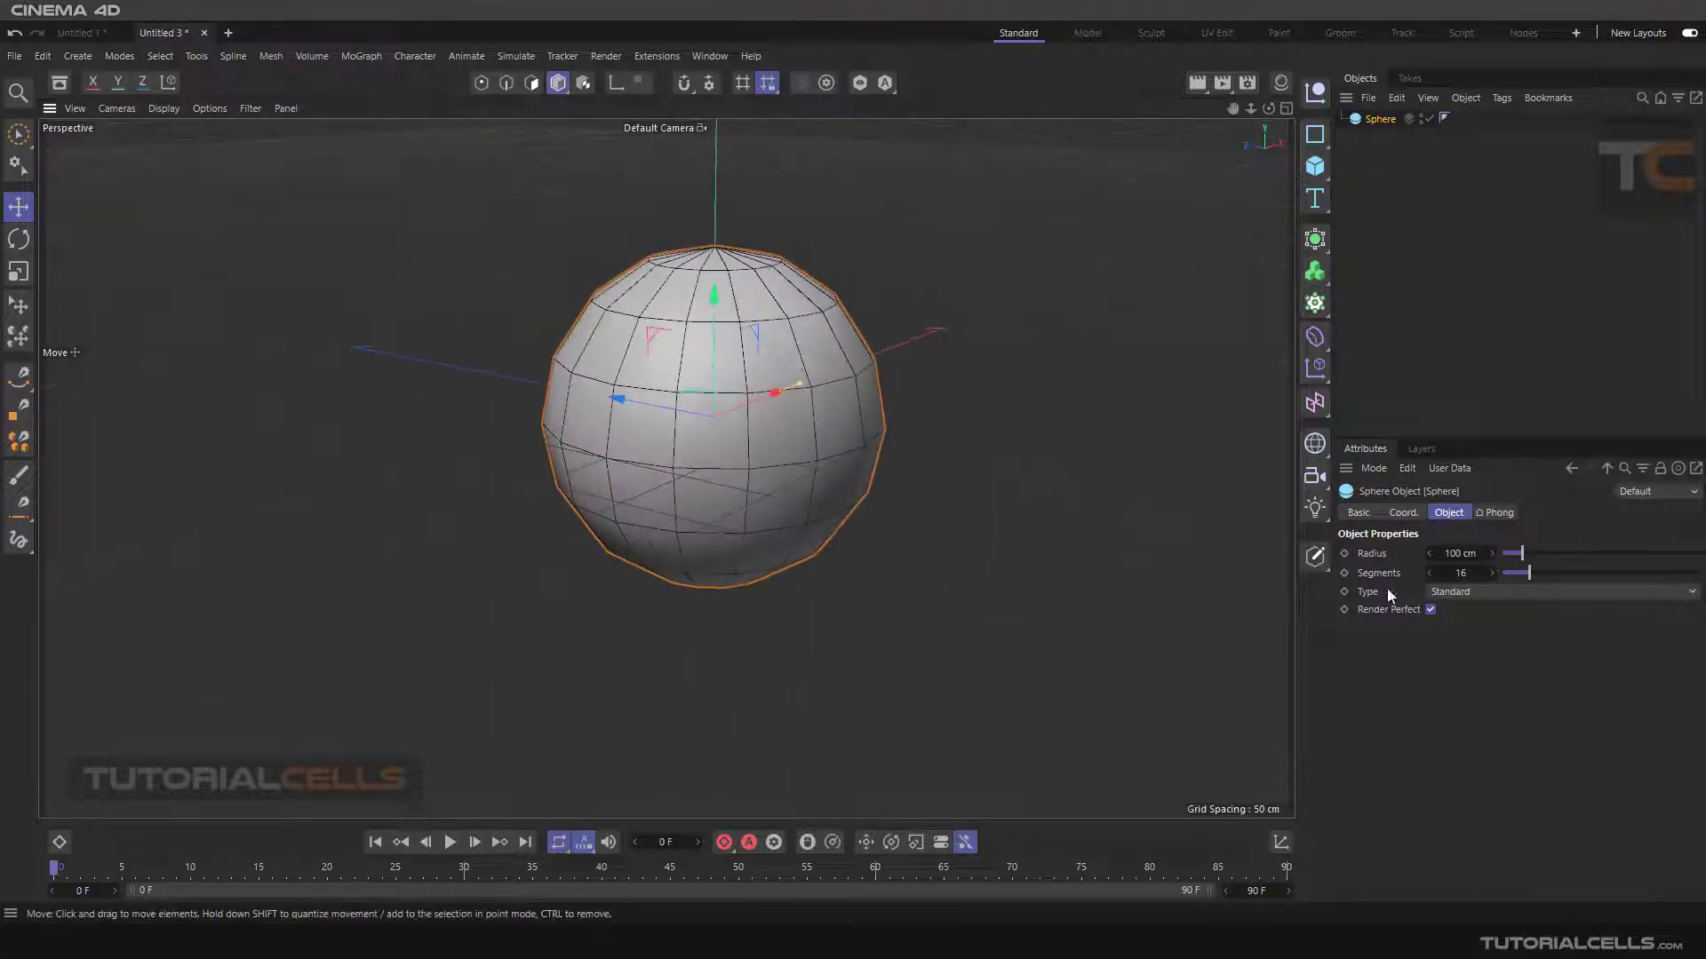
{"action": "left_click_drag", "start_coordinate": [1528, 573], "coordinate": [1626, 573]}
{"action": "left_click", "coordinate": [1558, 592]}
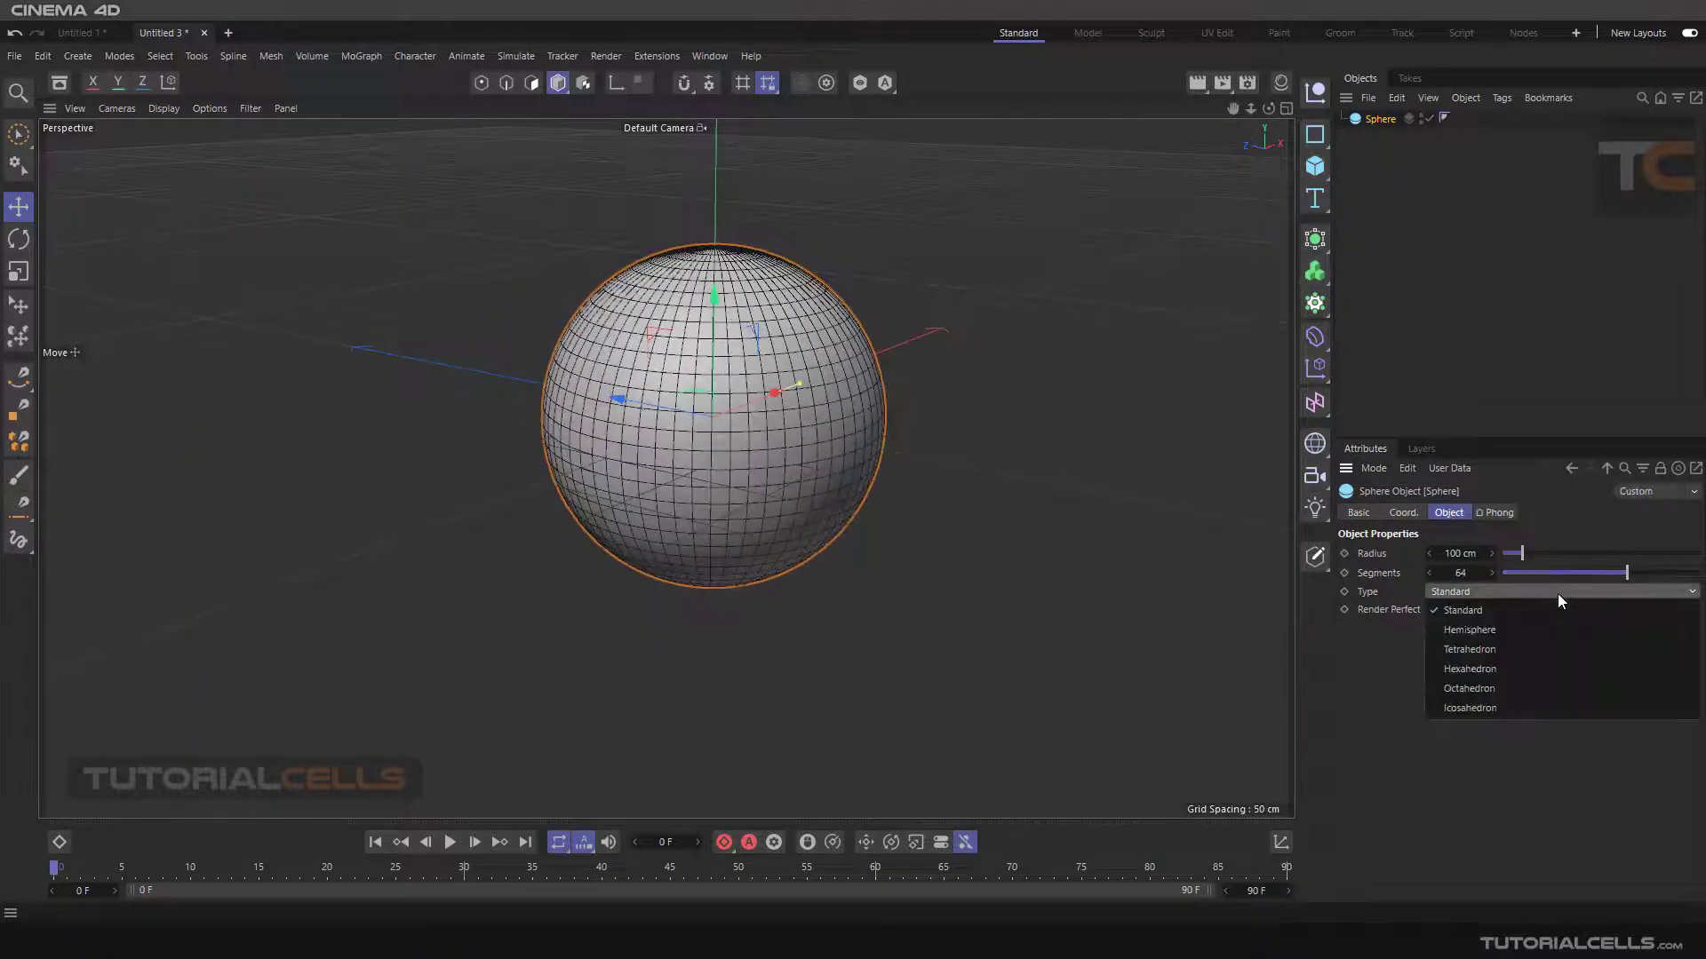
{"action": "left_click", "coordinate": [1482, 669]}
{"action": "scroll", "coordinate": [752, 393], "scroll_direction": "up", "scroll_amount": 2}
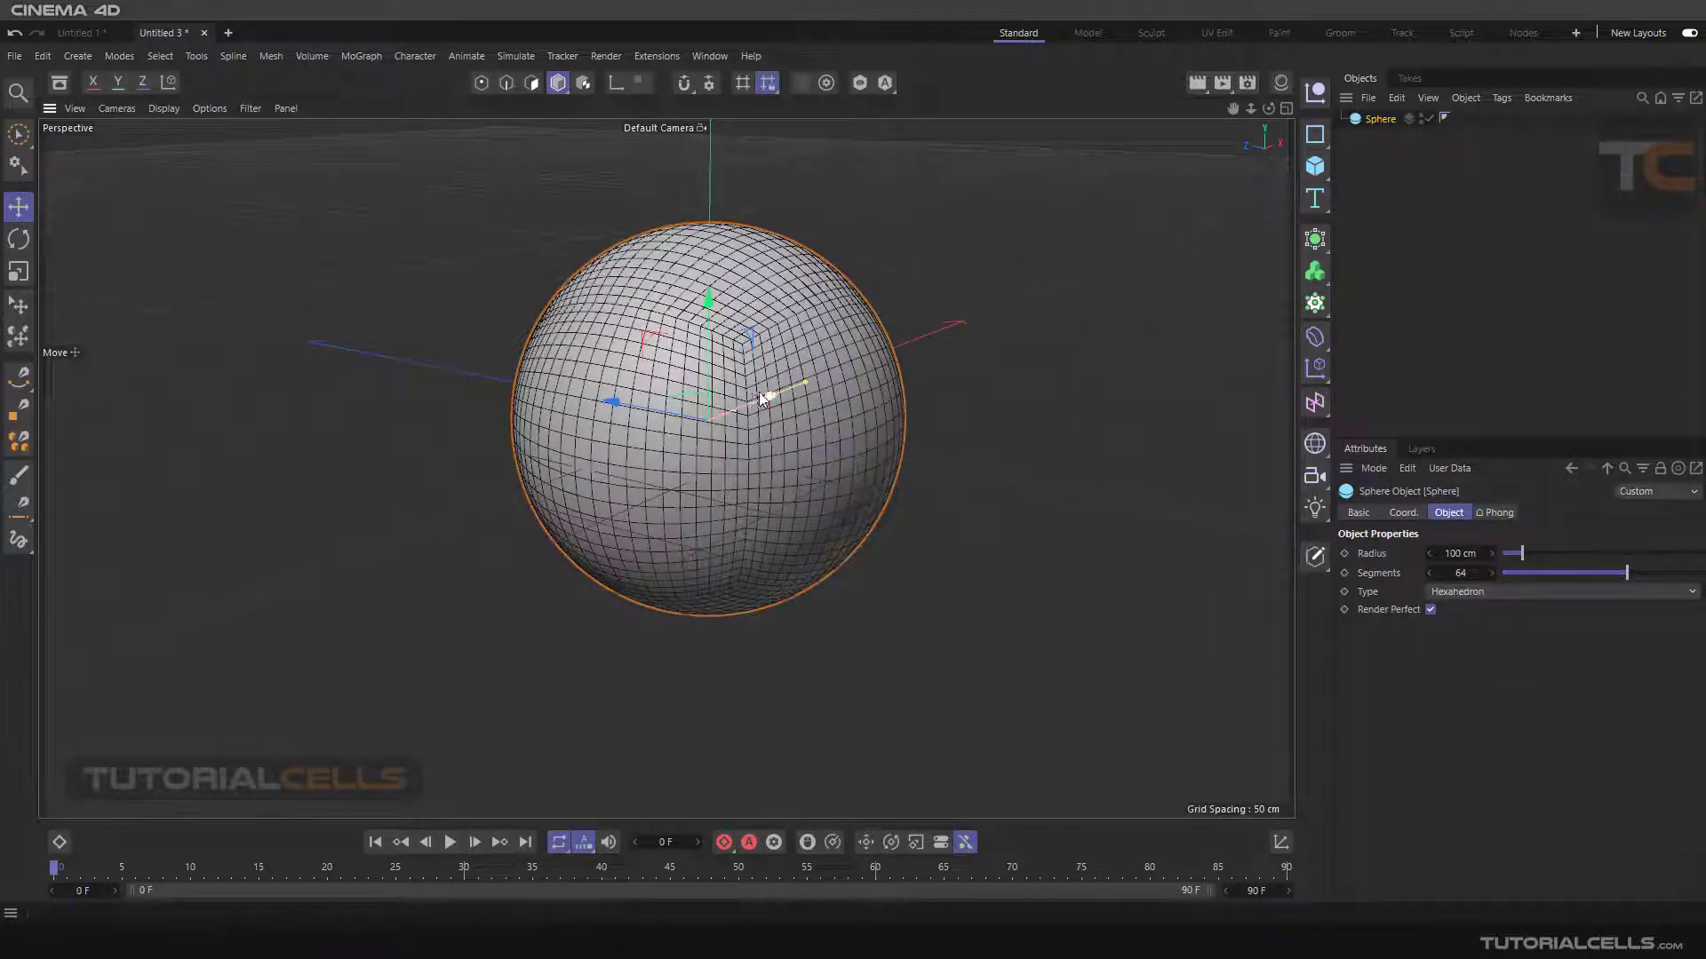
{"action": "left_click", "coordinate": [1315, 336]}
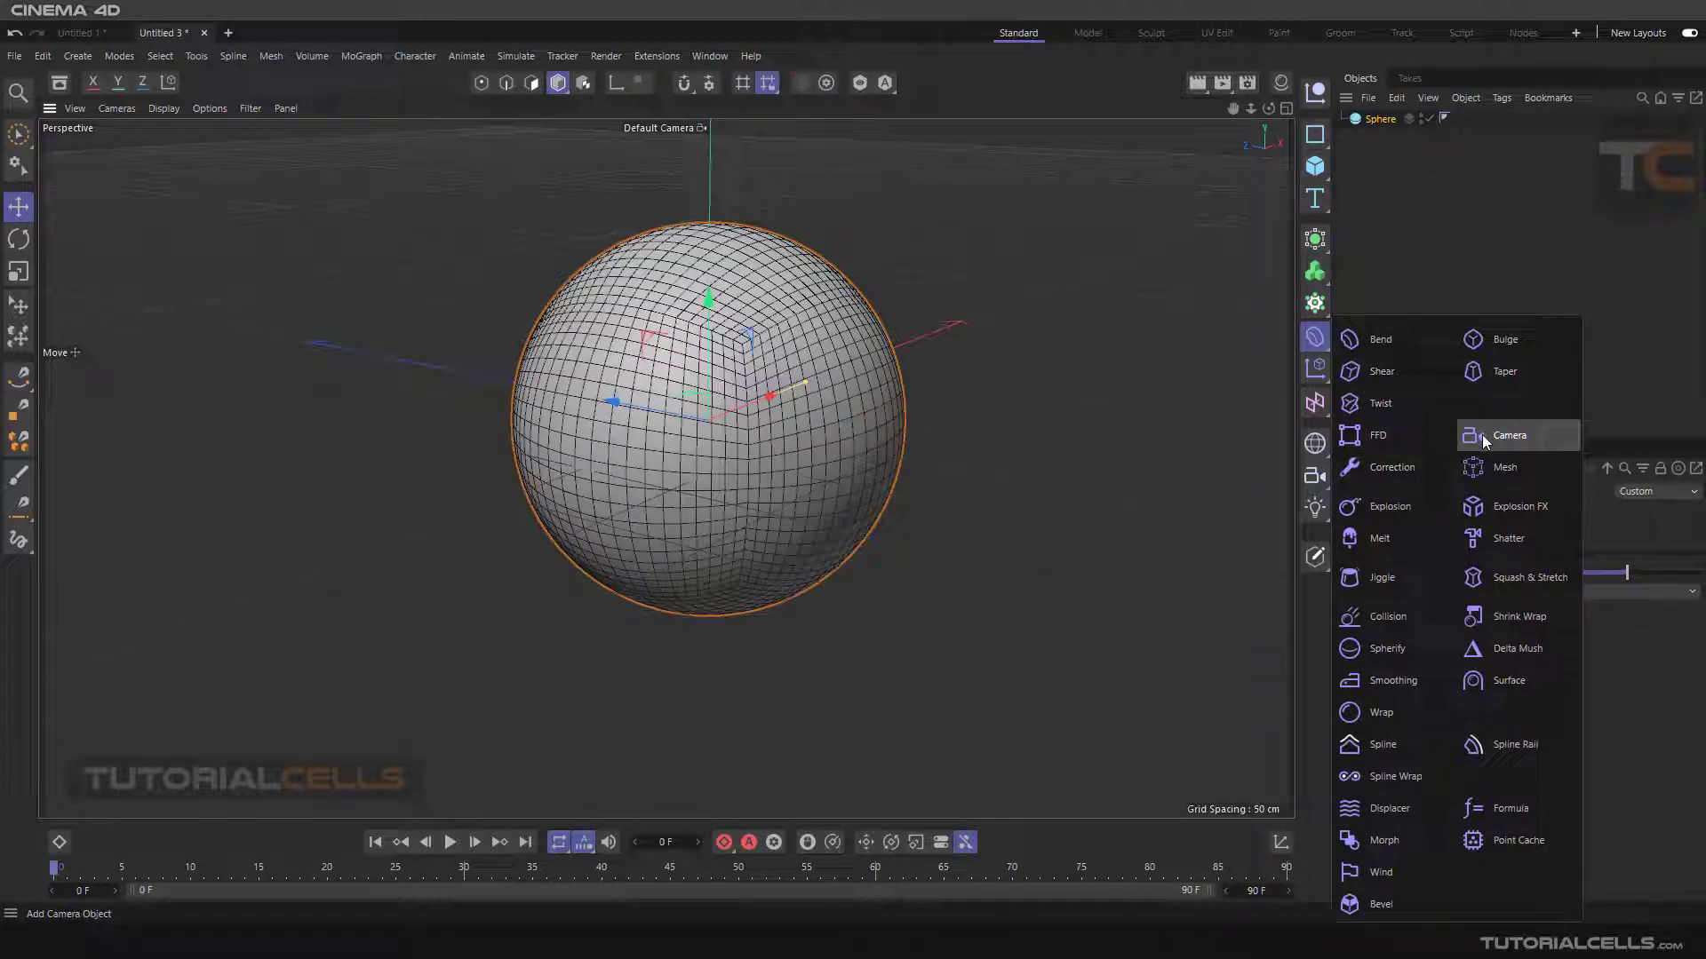
Place a Camera deformer under the Sphere and switch it off.
{"action": "left_click", "coordinate": [1482, 434]}
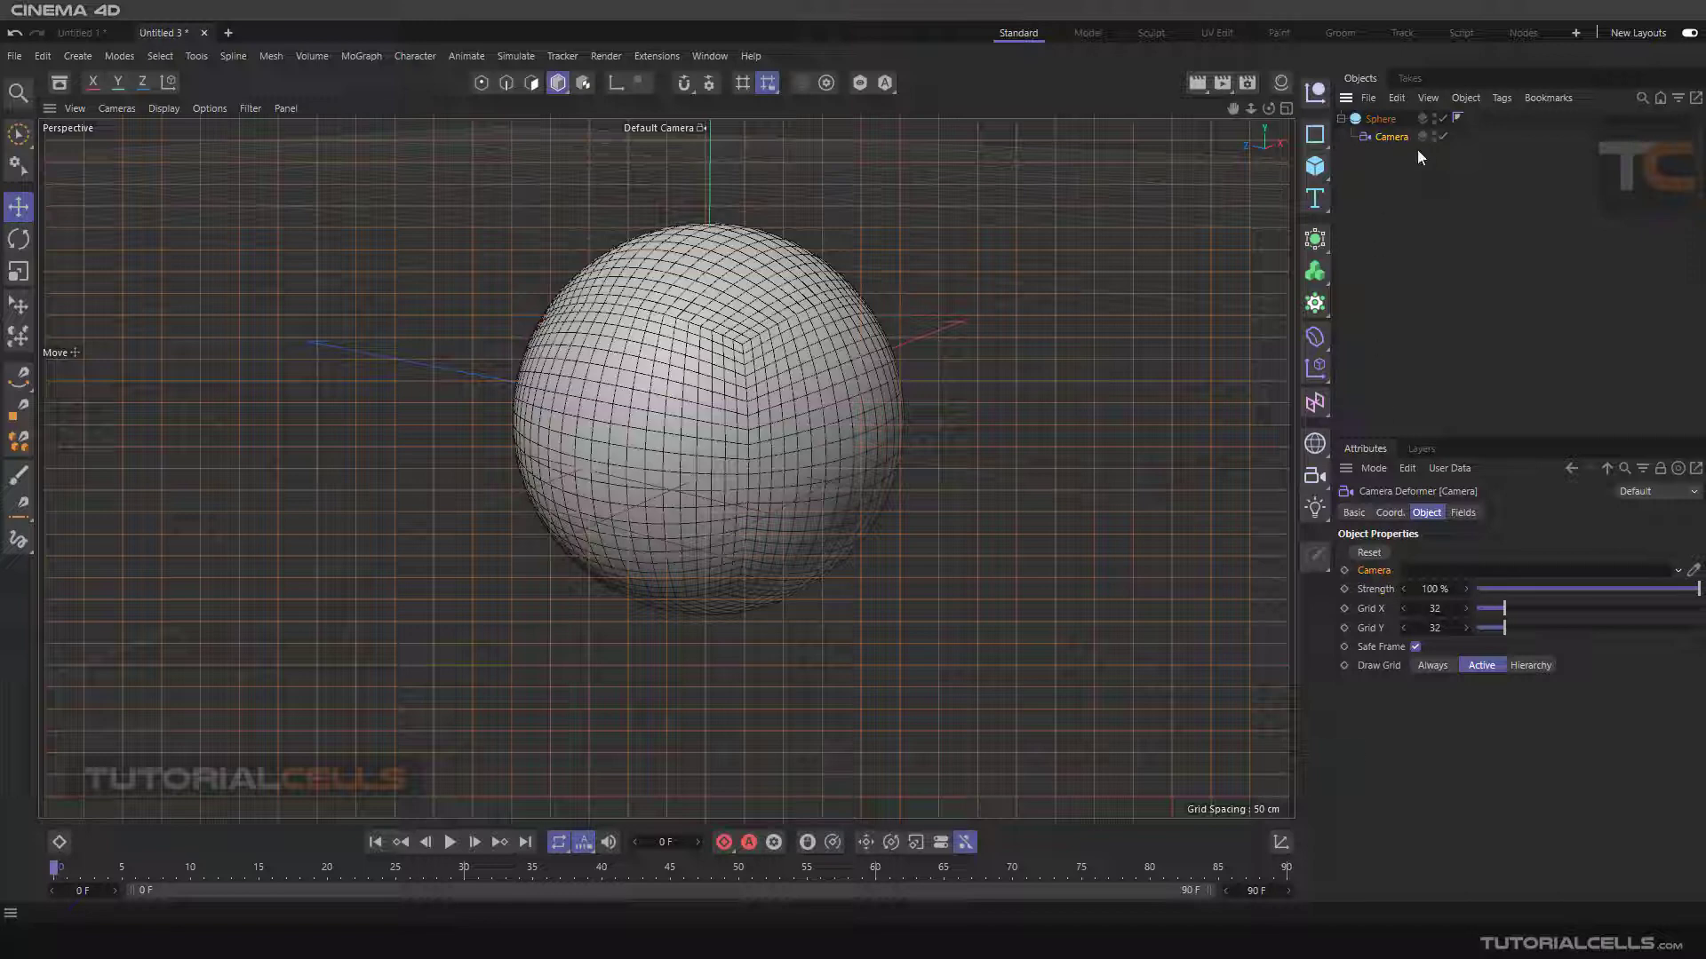
{"action": "left_click", "coordinate": [1442, 136]}
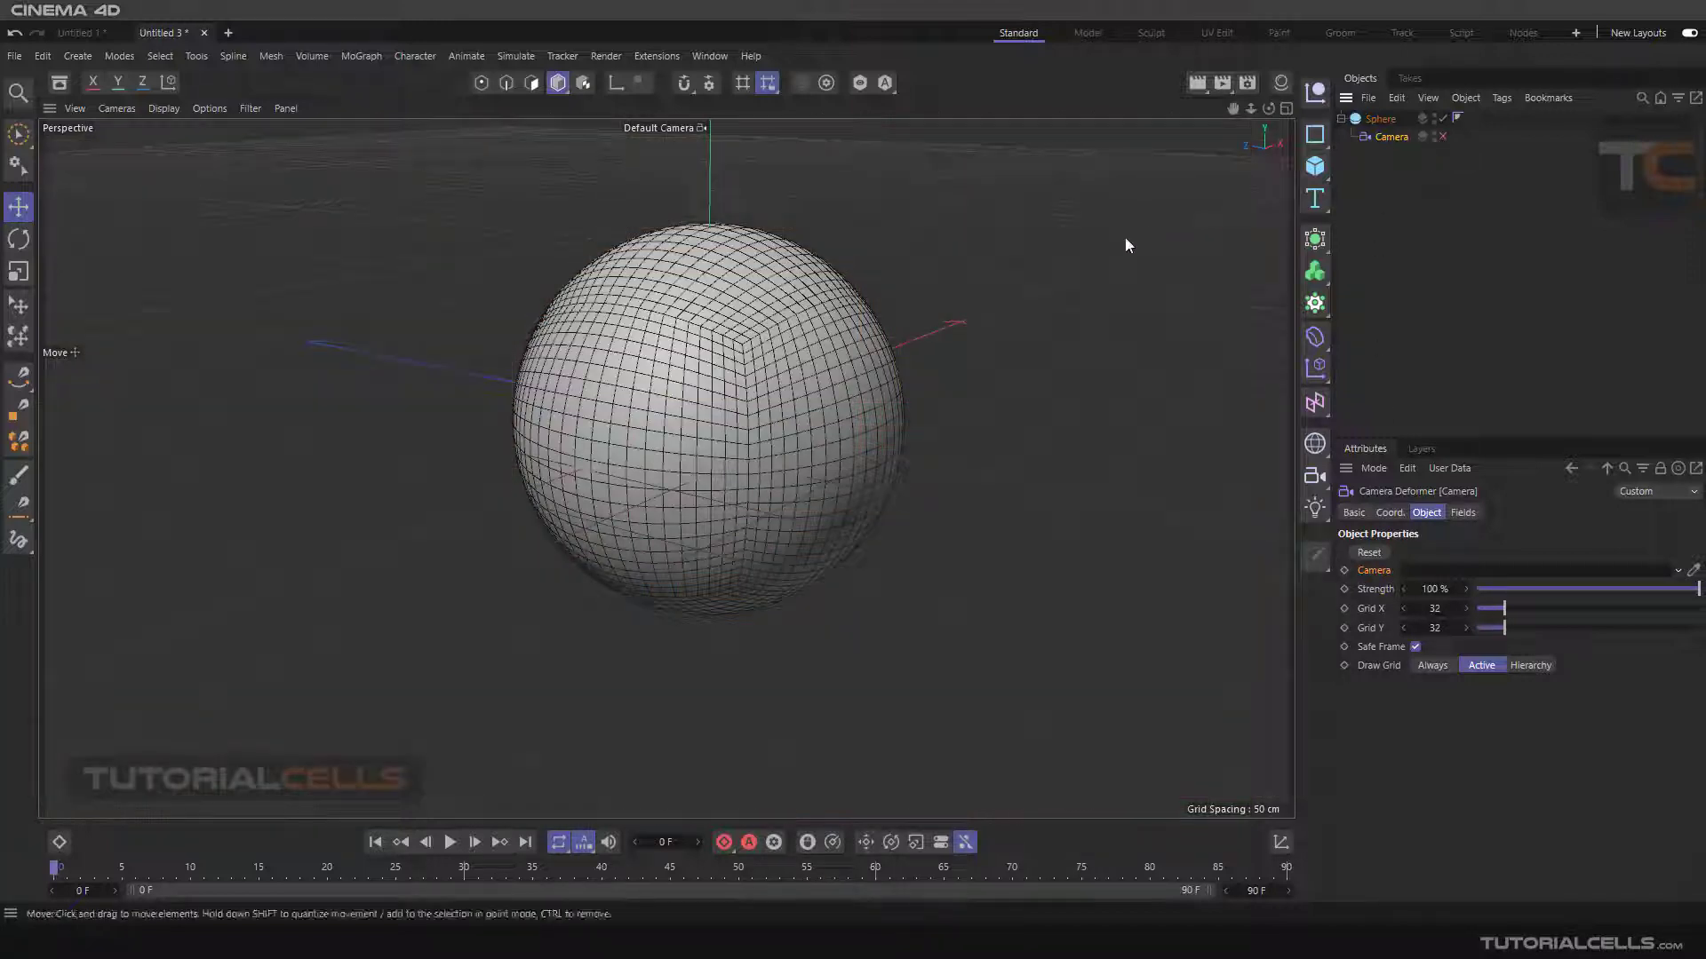
{"action": "left_click", "coordinate": [1316, 479]}
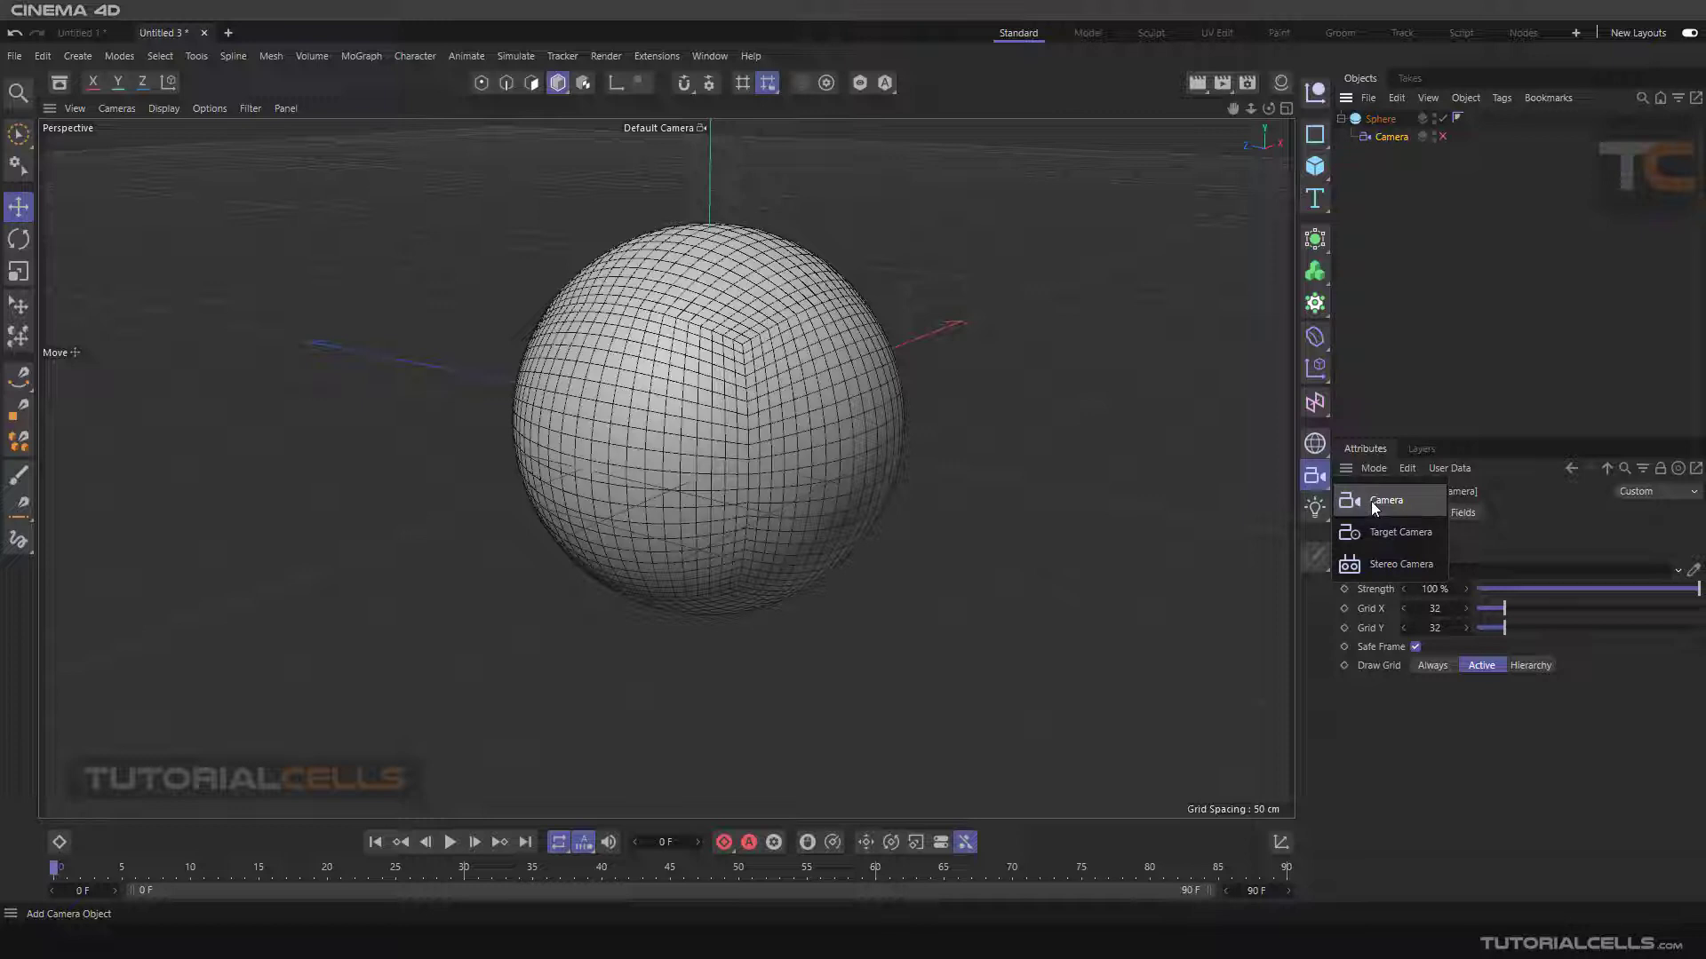
Create a scene Camera, toggle looking through it, and rotate its view of the sphere.
{"action": "left_click", "coordinate": [1371, 501]}
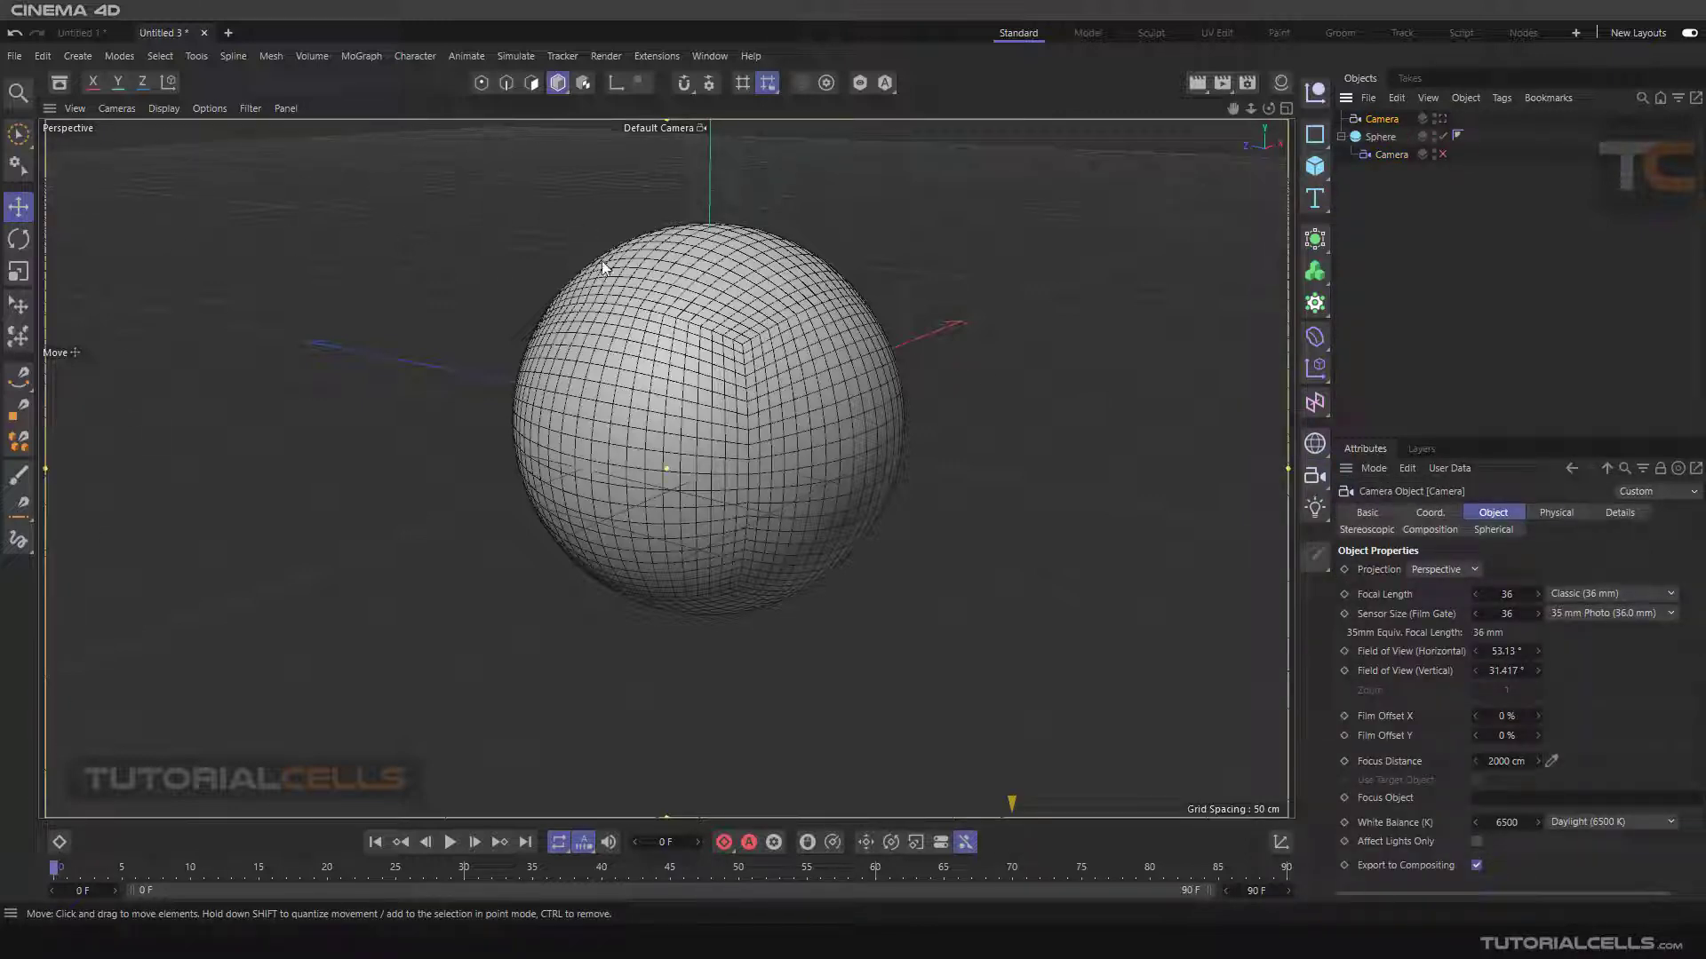
{"action": "scroll", "coordinate": [748, 286], "scroll_direction": "down", "scroll_amount": 5}
{"action": "left_click_drag", "start_coordinate": [780, 331], "coordinate": [924, 355], "text": "alt"}
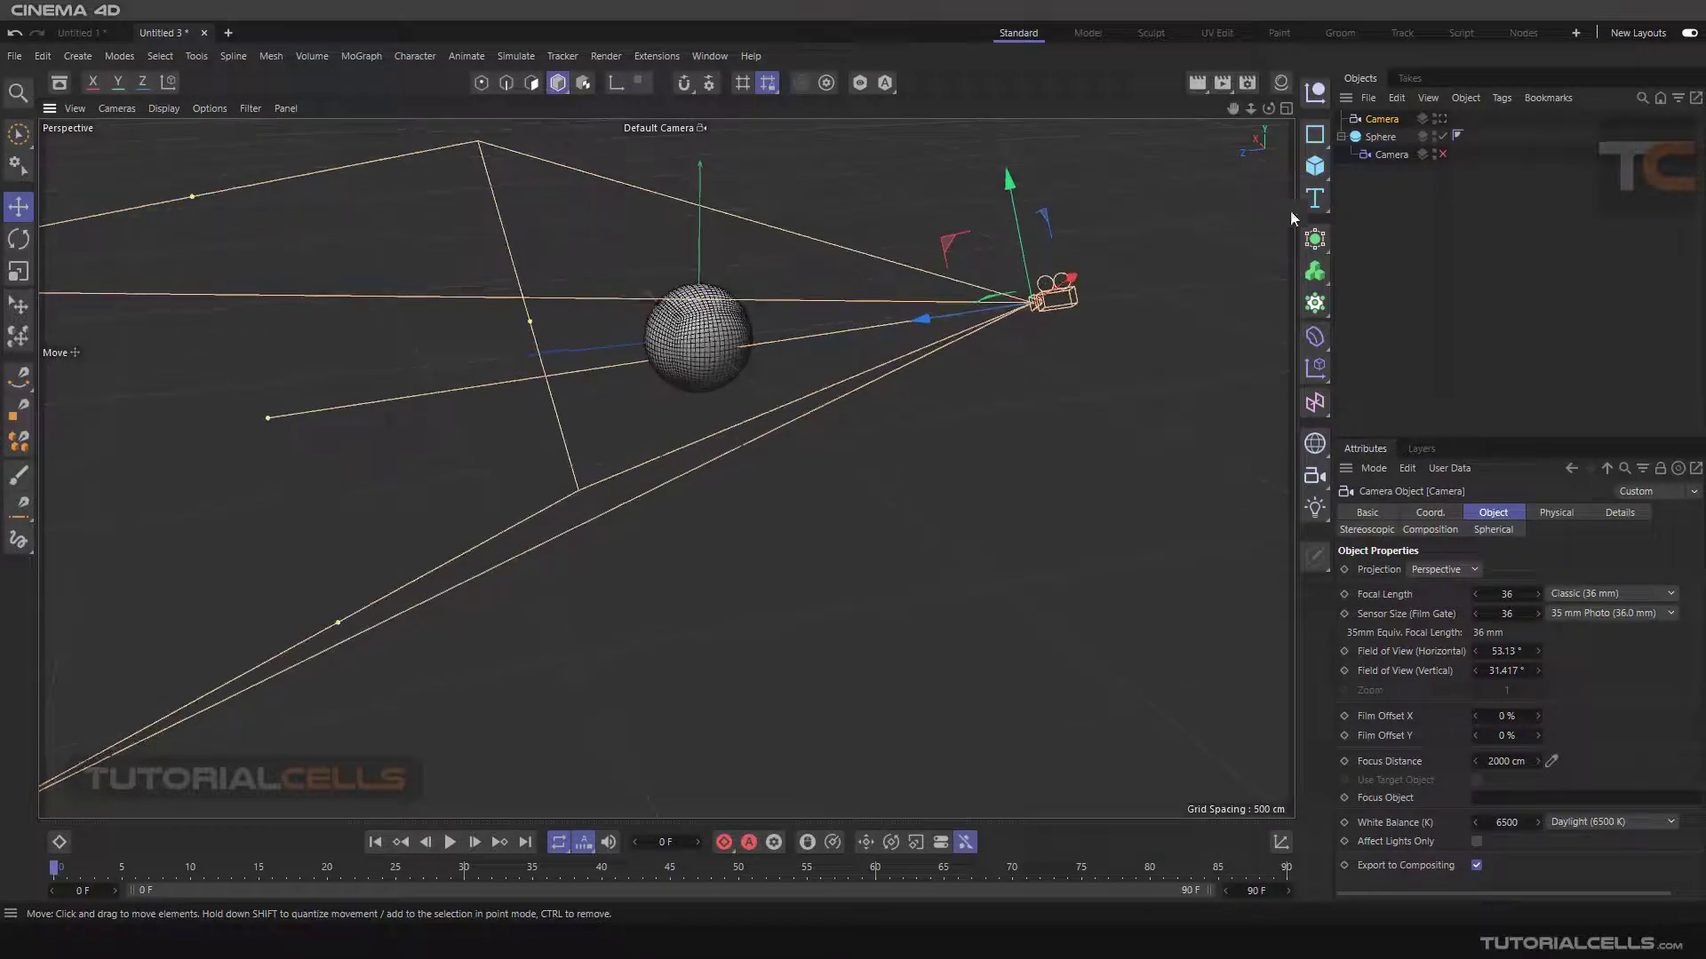
{"action": "left_click", "coordinate": [1441, 118]}
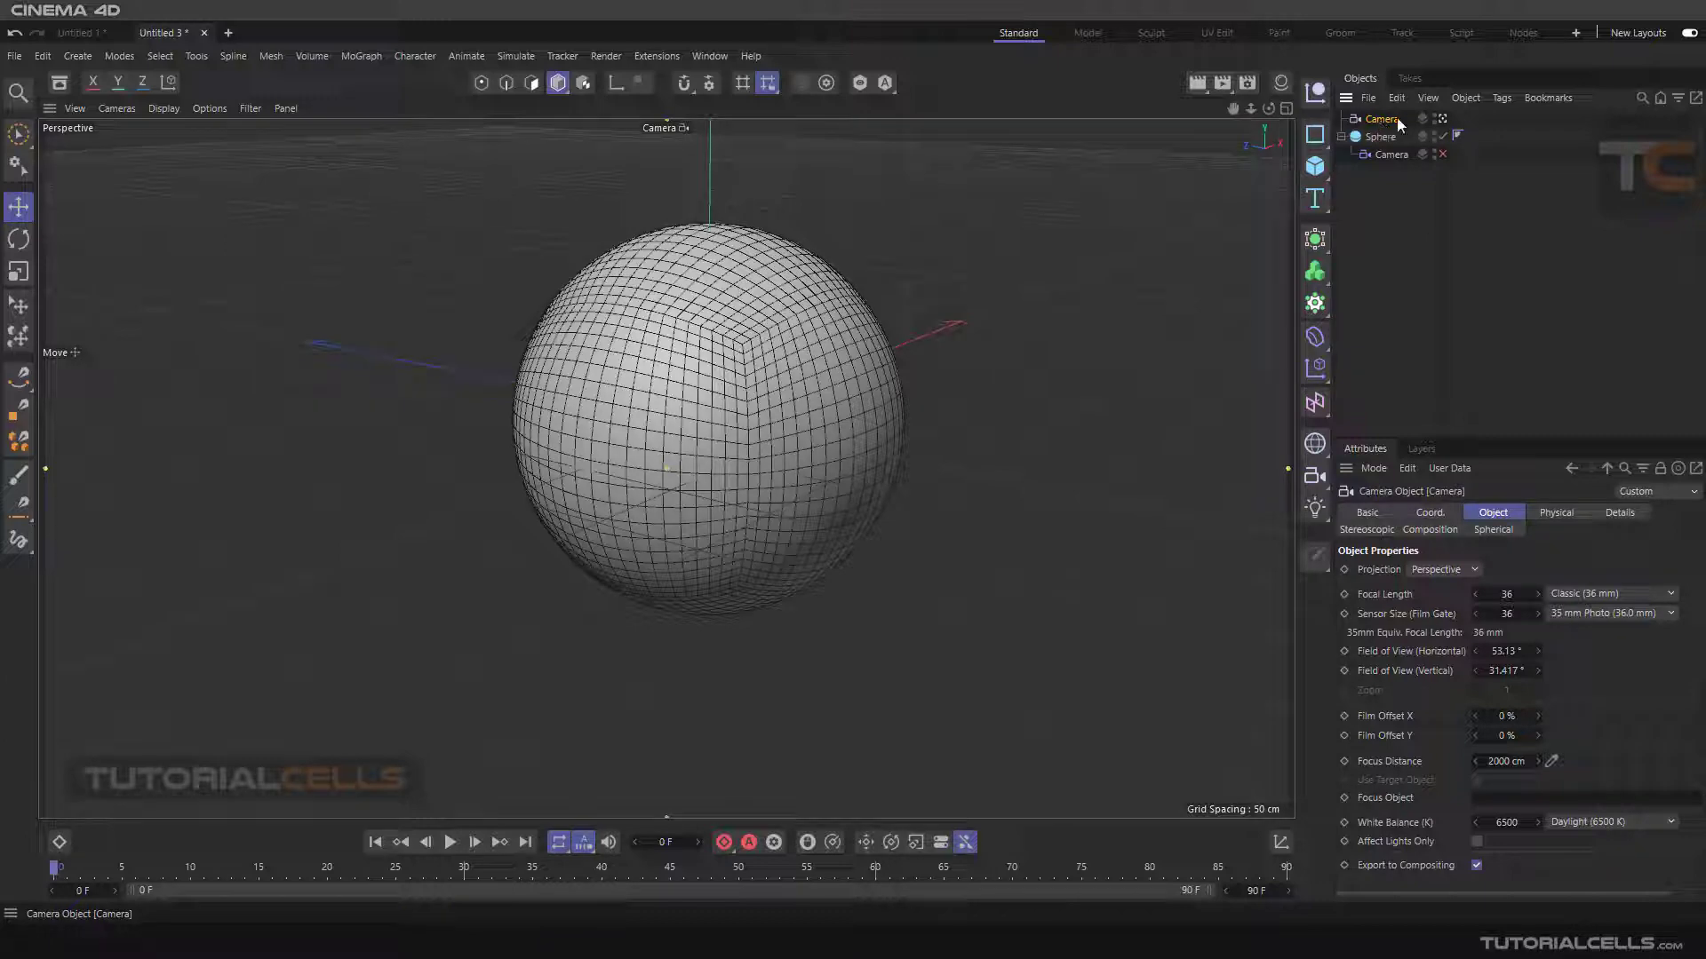
{"action": "left_click", "coordinate": [1441, 119]}
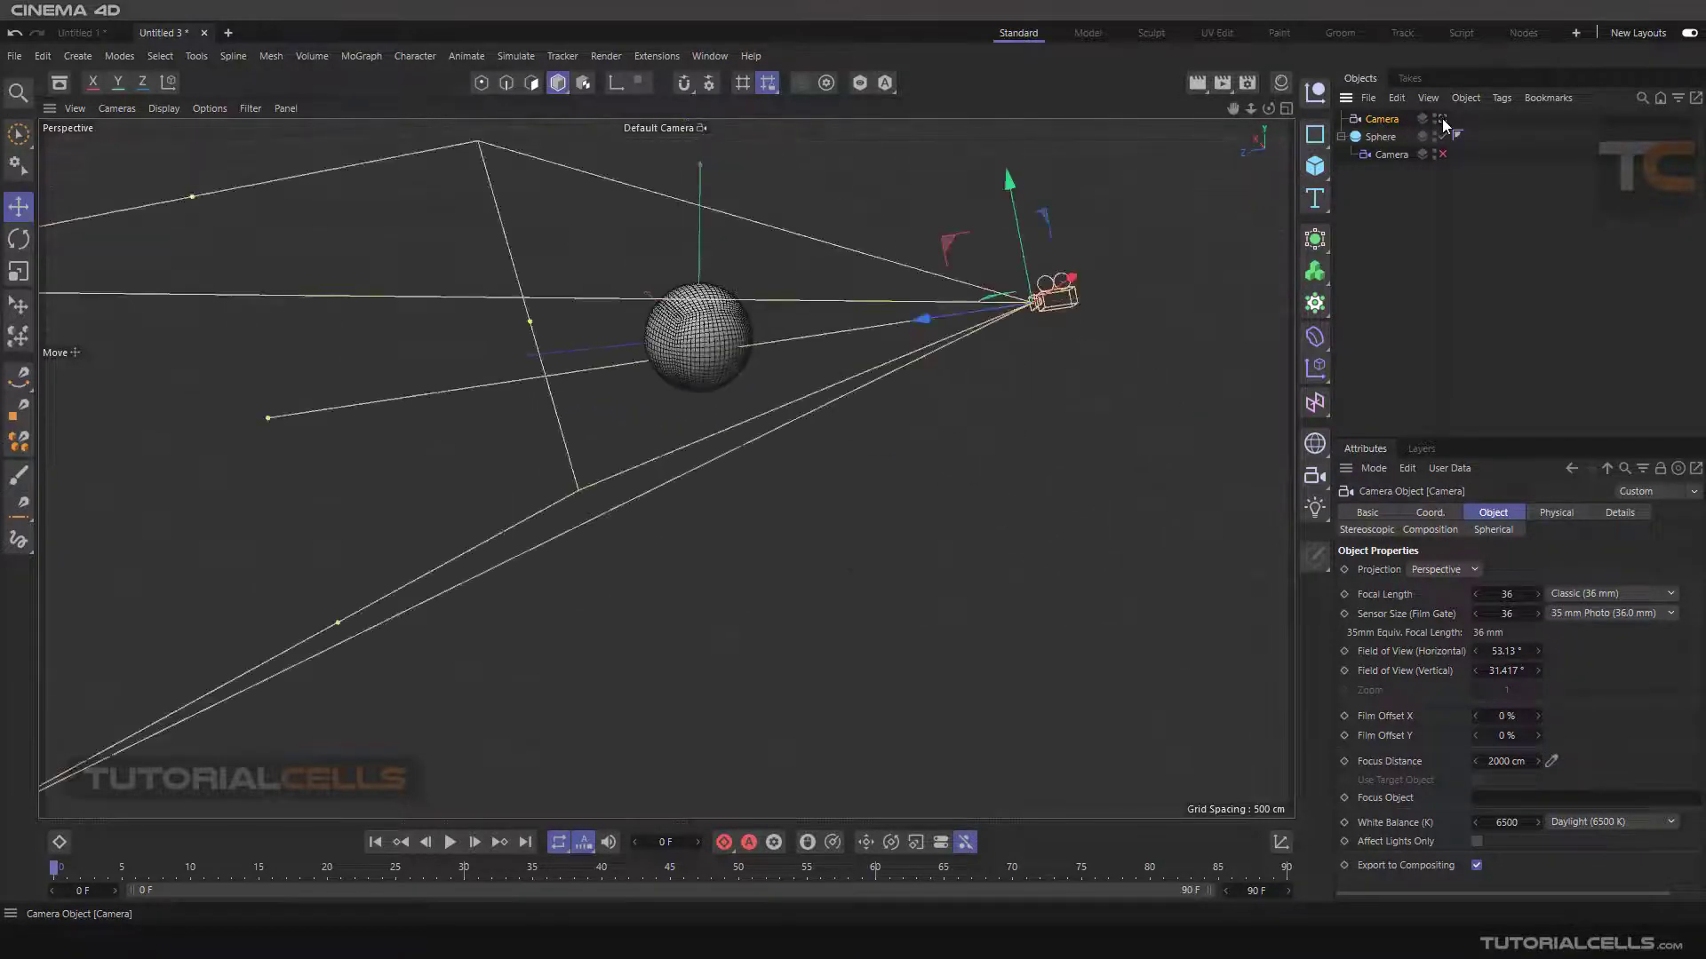
{"action": "left_click", "coordinate": [1442, 119]}
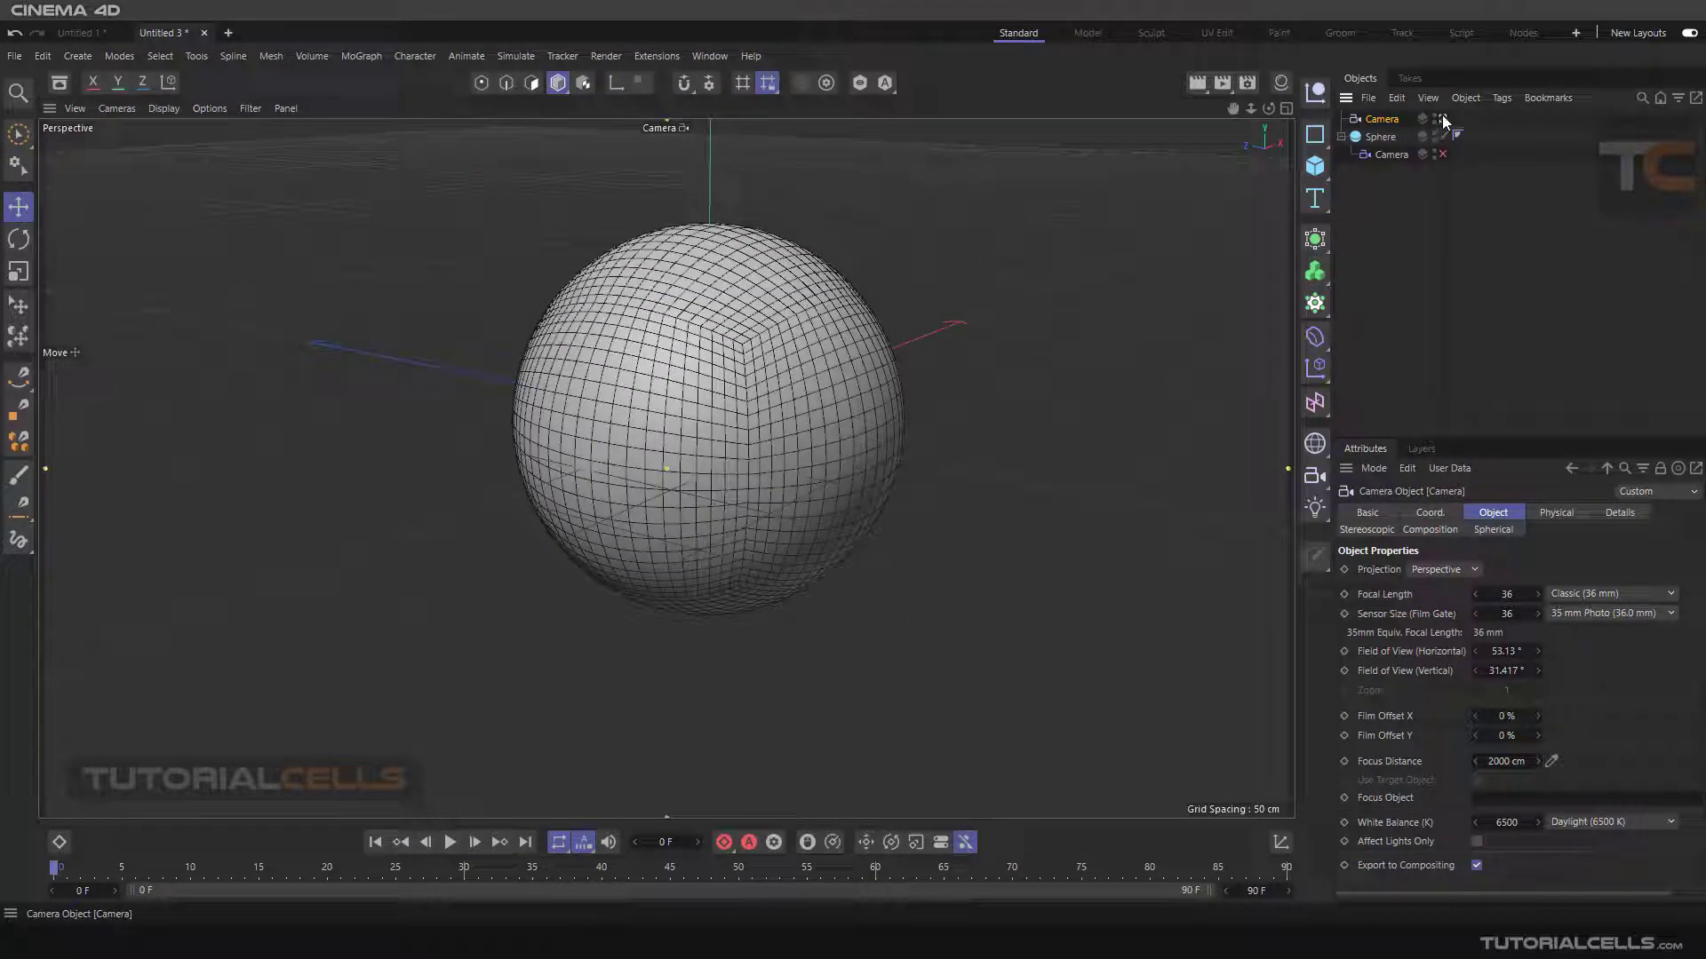
{"action": "left_click_drag", "start_coordinate": [782, 336], "coordinate": [737, 347], "text": "alt"}
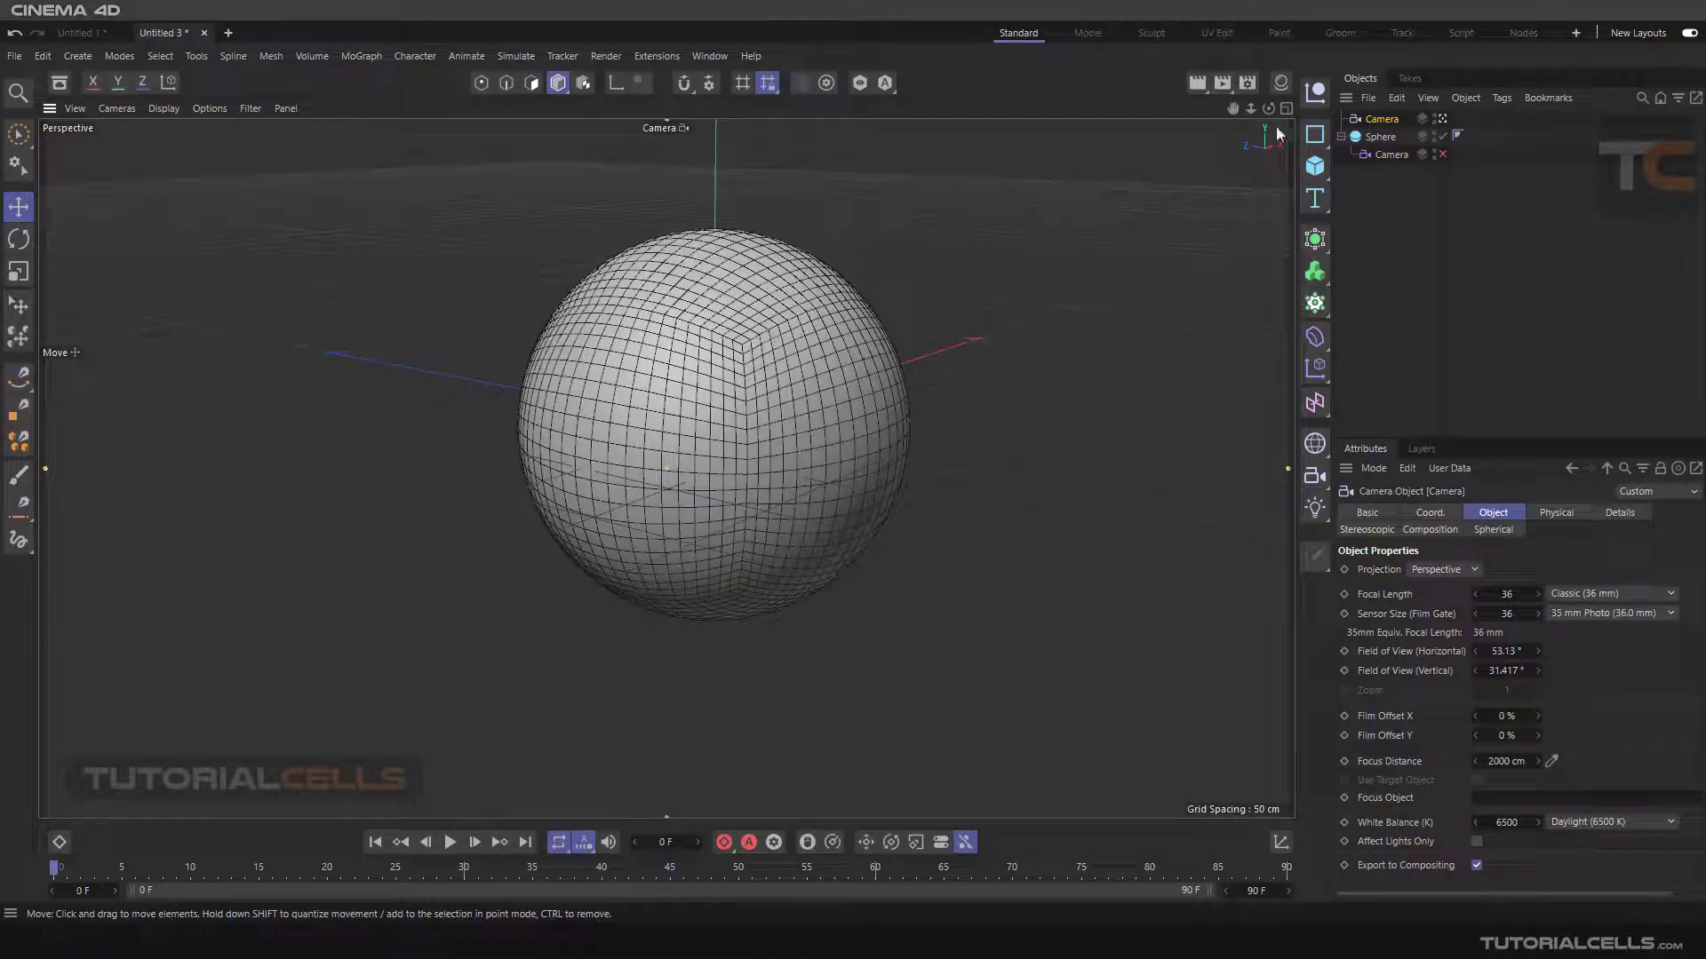
Orbit the default view to reveal the camera frustum, look through the Camera again, and select the Camera deformer.
{"action": "left_click", "coordinate": [1440, 118]}
{"action": "scroll", "coordinate": [971, 449], "scroll_direction": "down", "scroll_amount": 5}
{"action": "left_click_drag", "start_coordinate": [971, 449], "coordinate": [942, 418], "text": "alt"}
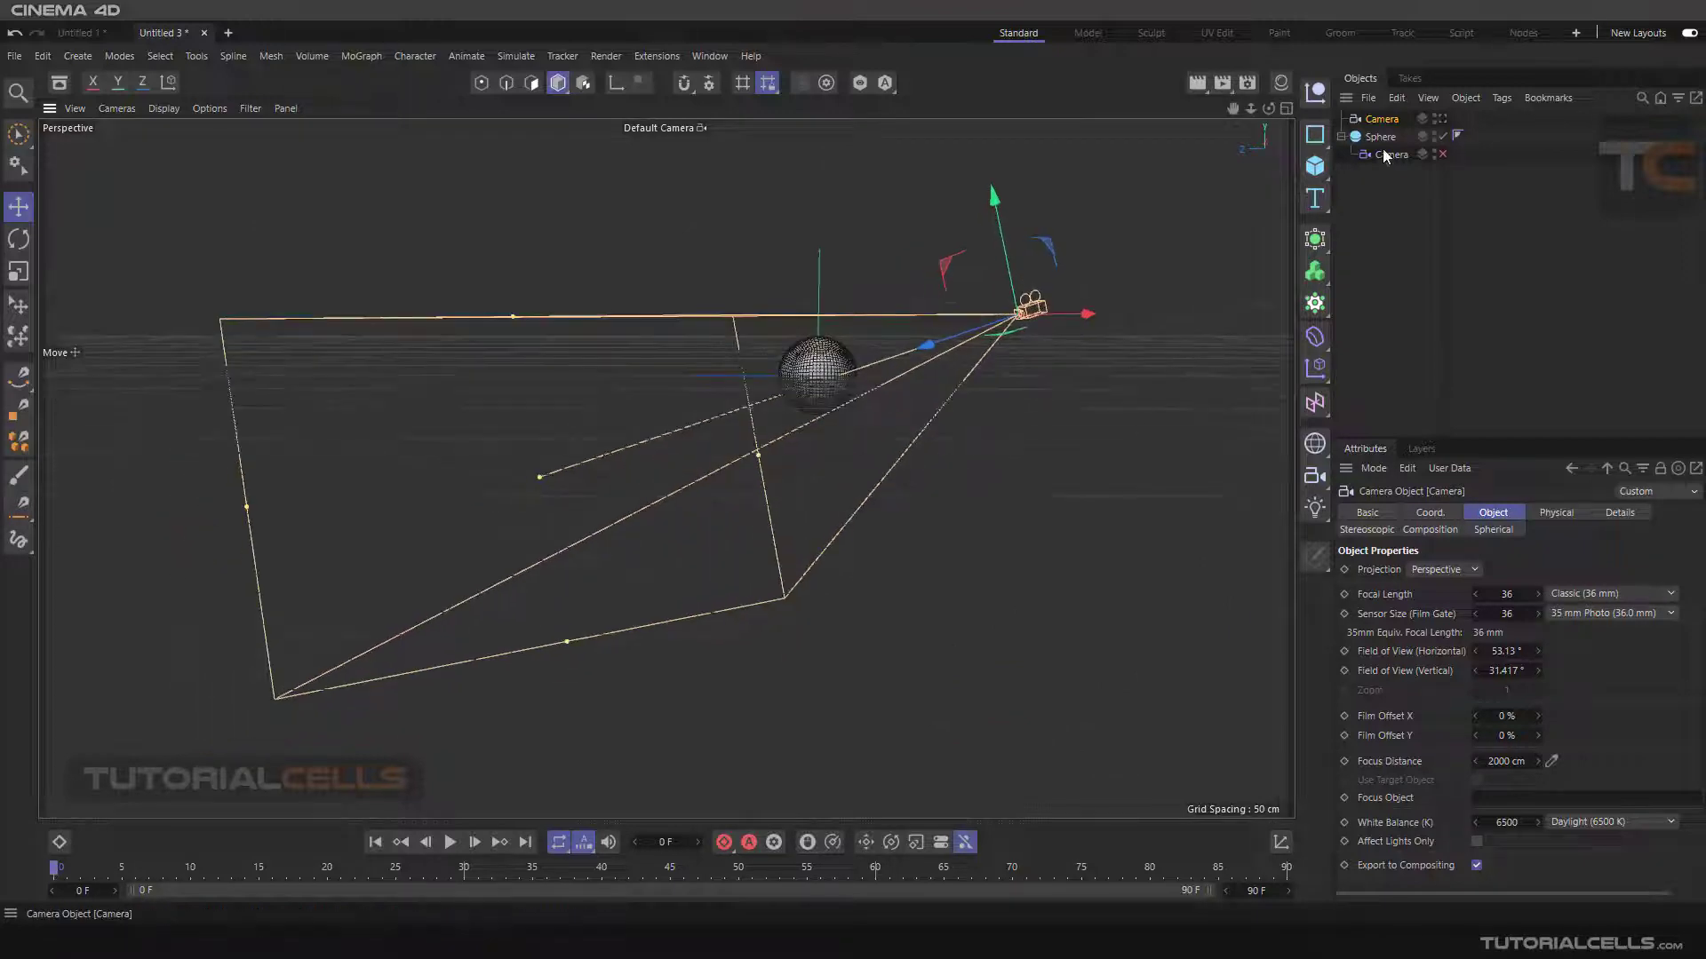
{"action": "left_click", "coordinate": [1440, 118]}
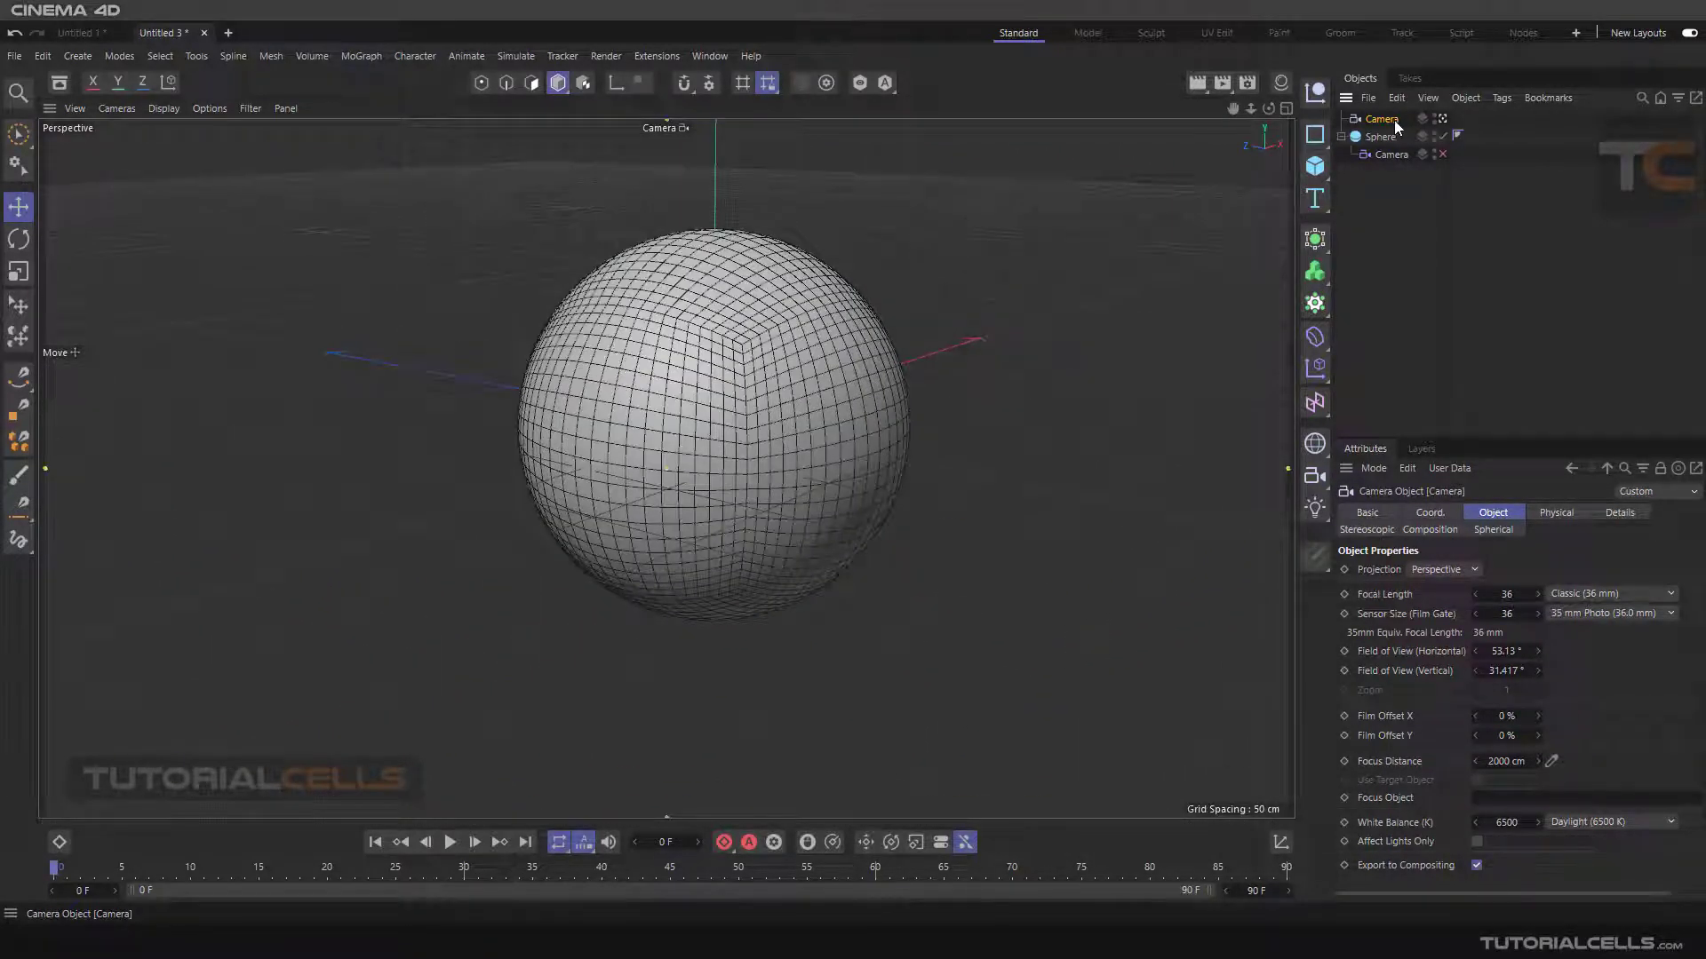
{"action": "left_click", "coordinate": [1382, 154]}
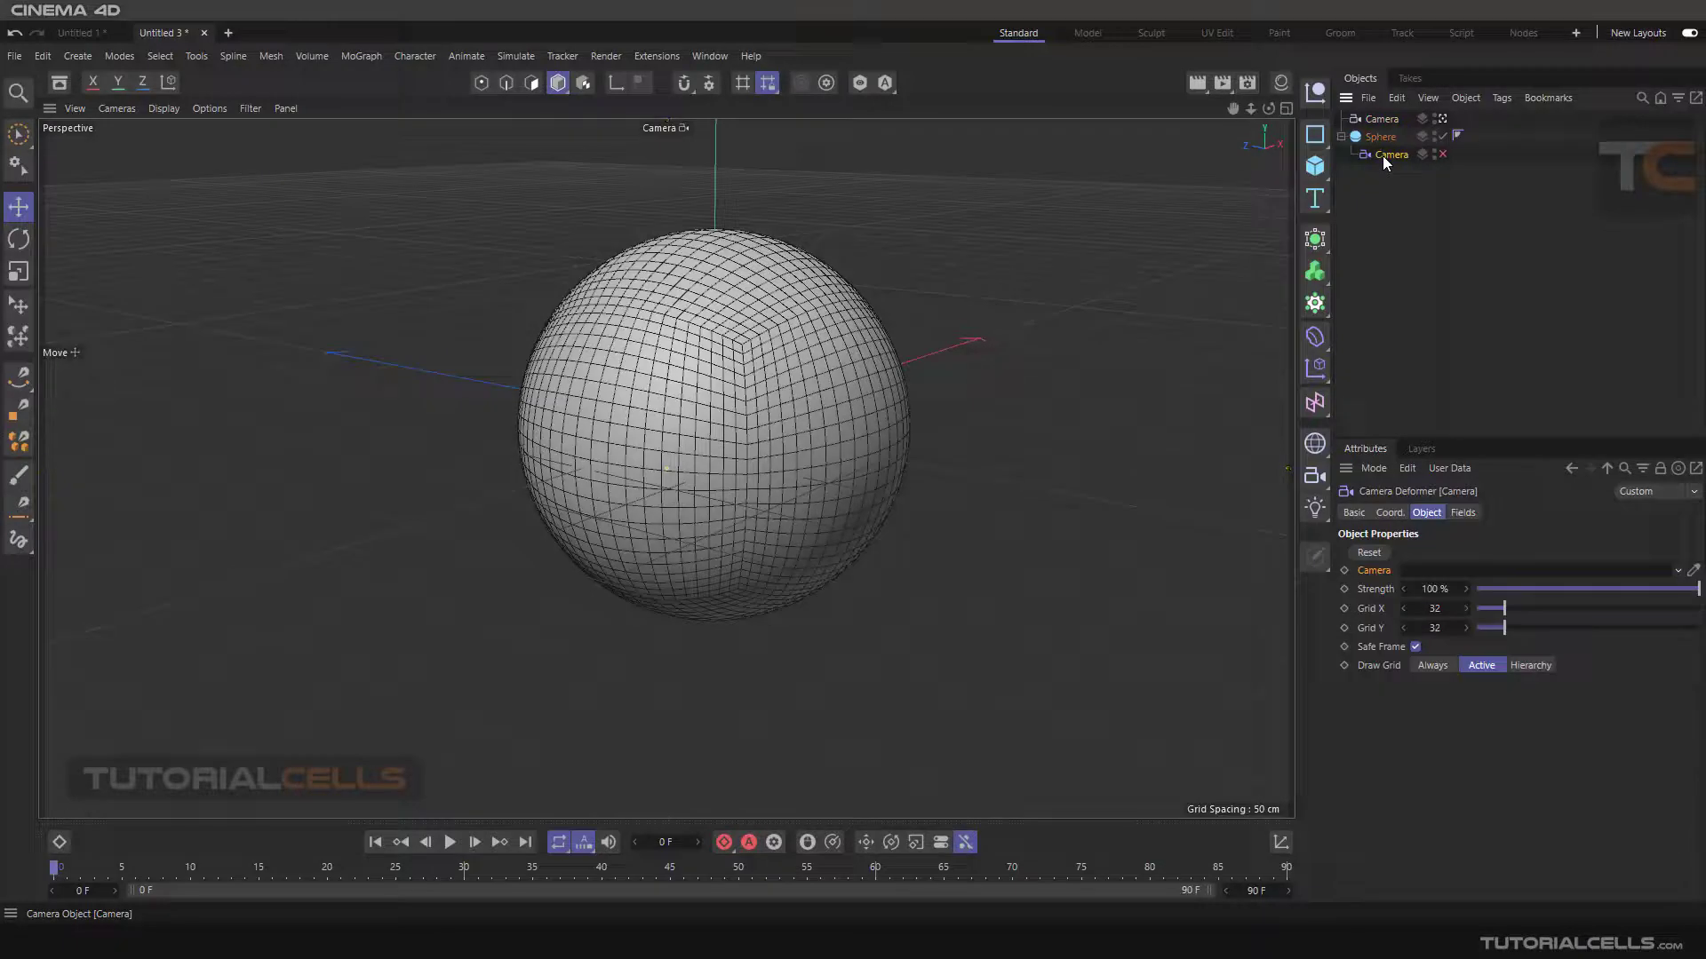
Re-enable the Camera deformer and link the scene Camera into its Camera field, keeping Grid X and Y at 32.
{"action": "left_click", "coordinate": [1440, 154]}
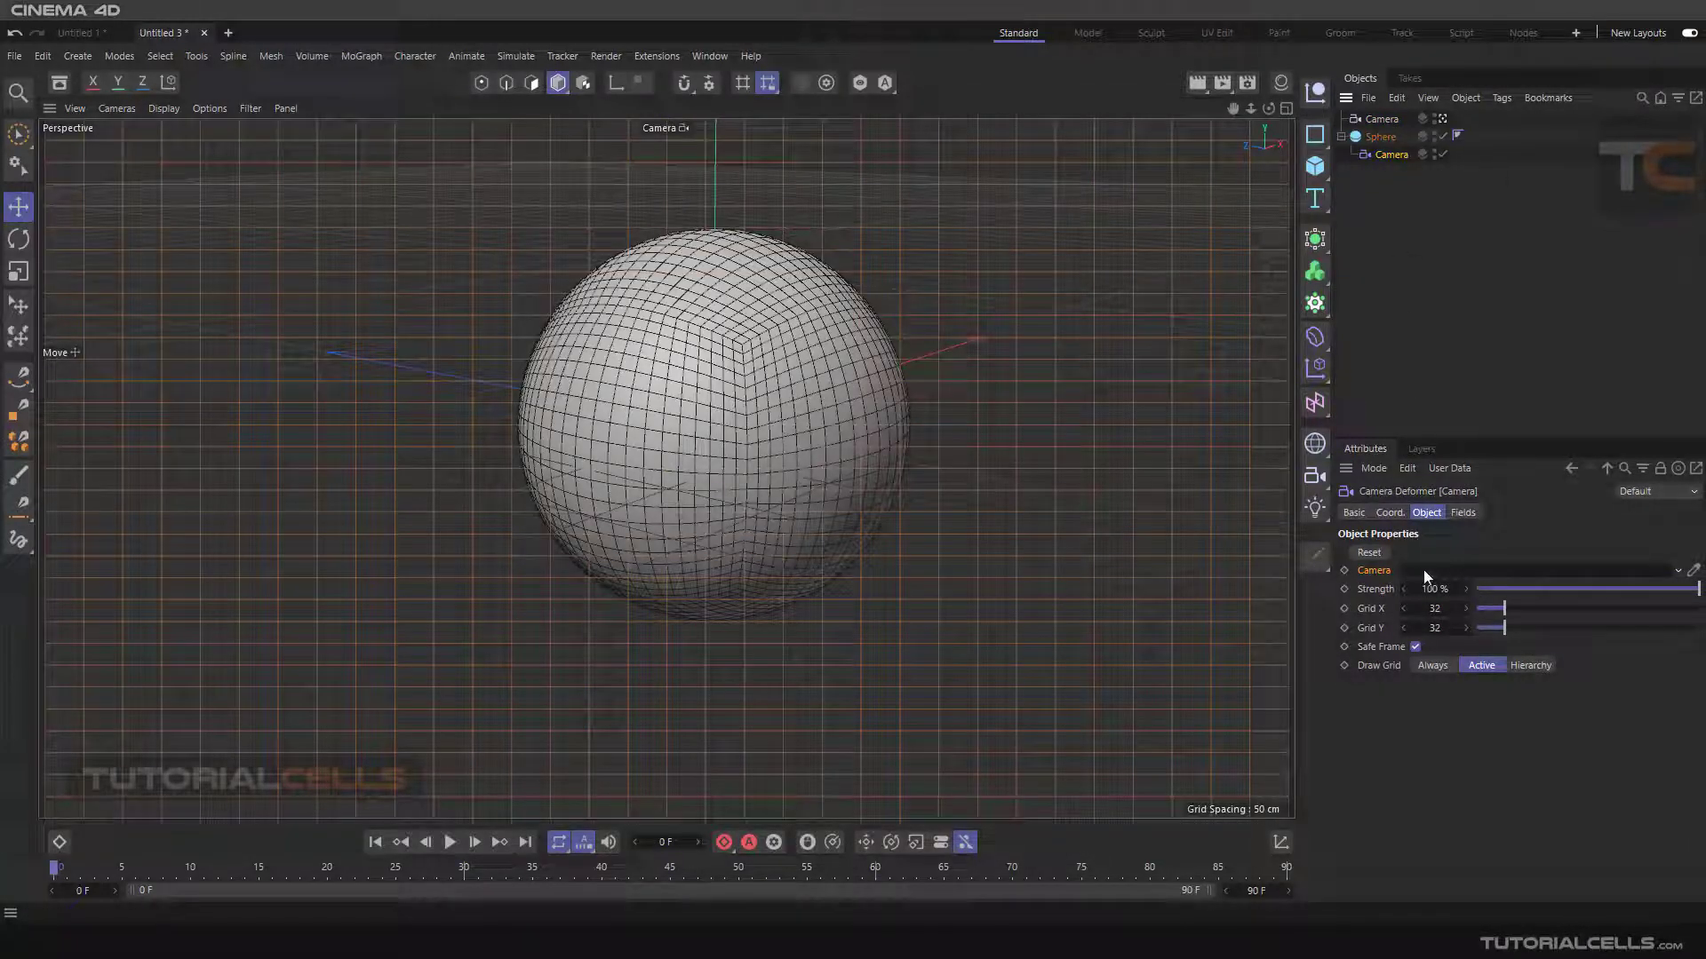
{"action": "left_click", "coordinate": [1696, 573]}
{"action": "left_click_drag", "start_coordinate": [1508, 397], "coordinate": [1435, 576]}
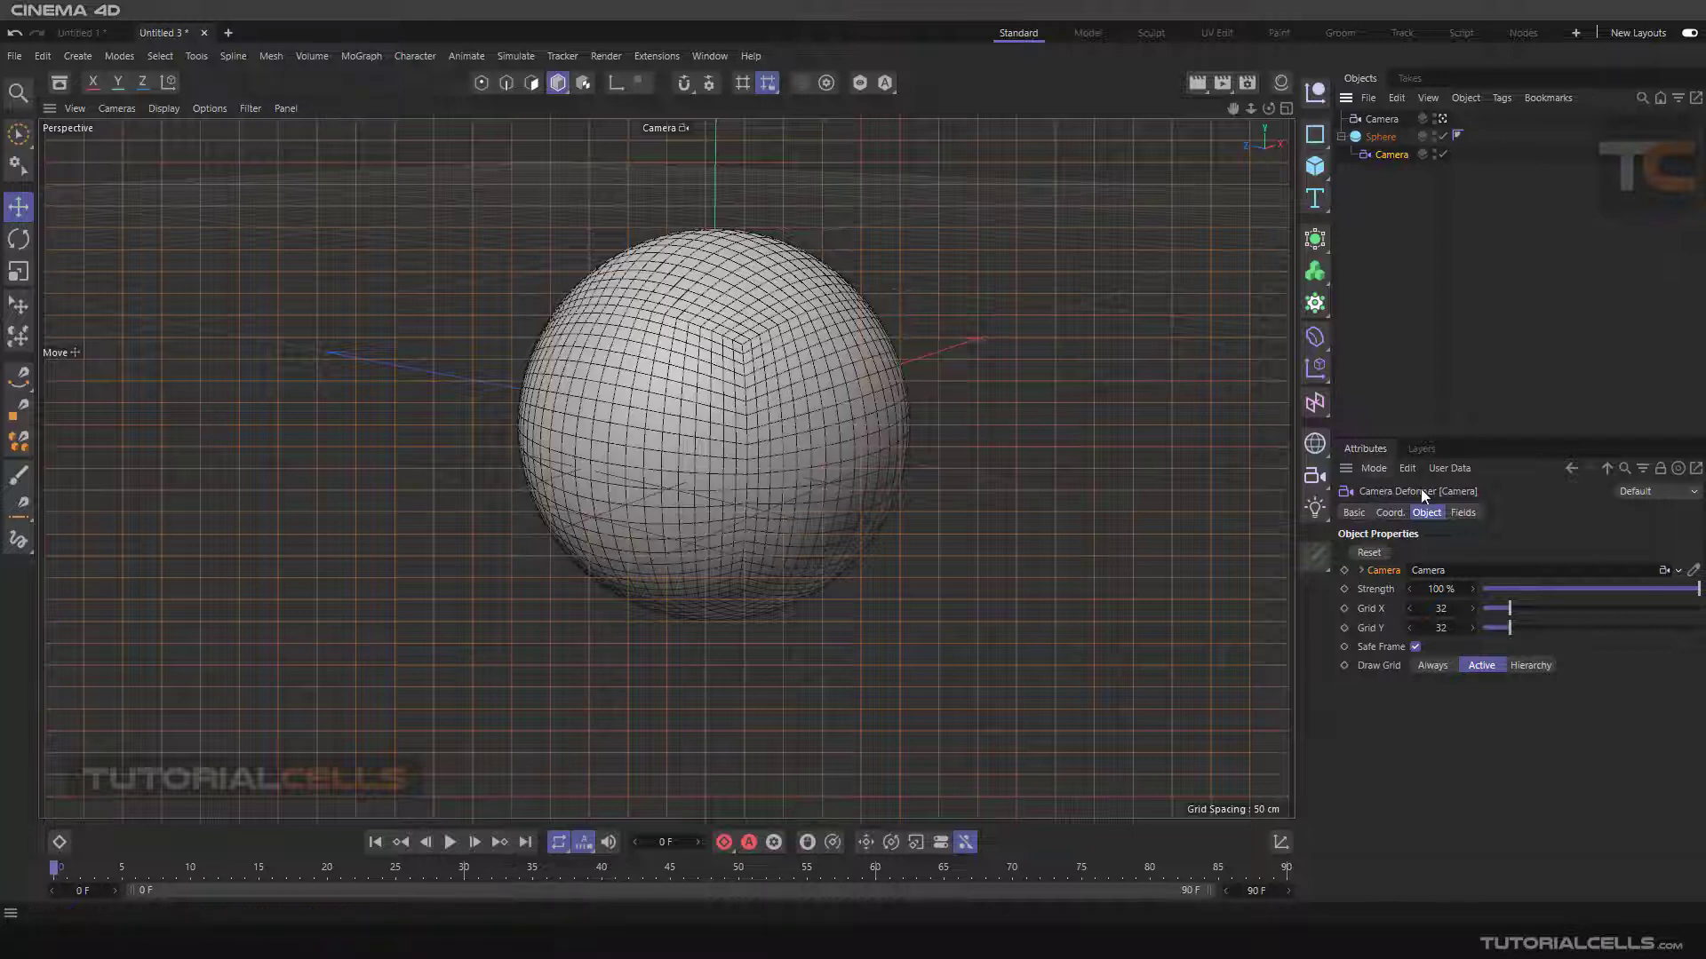
{"action": "left_click", "coordinate": [1372, 627]}
In Points mode, try moving the sphere's top point twice and undo both moves.
{"action": "left_click", "coordinate": [480, 83]}
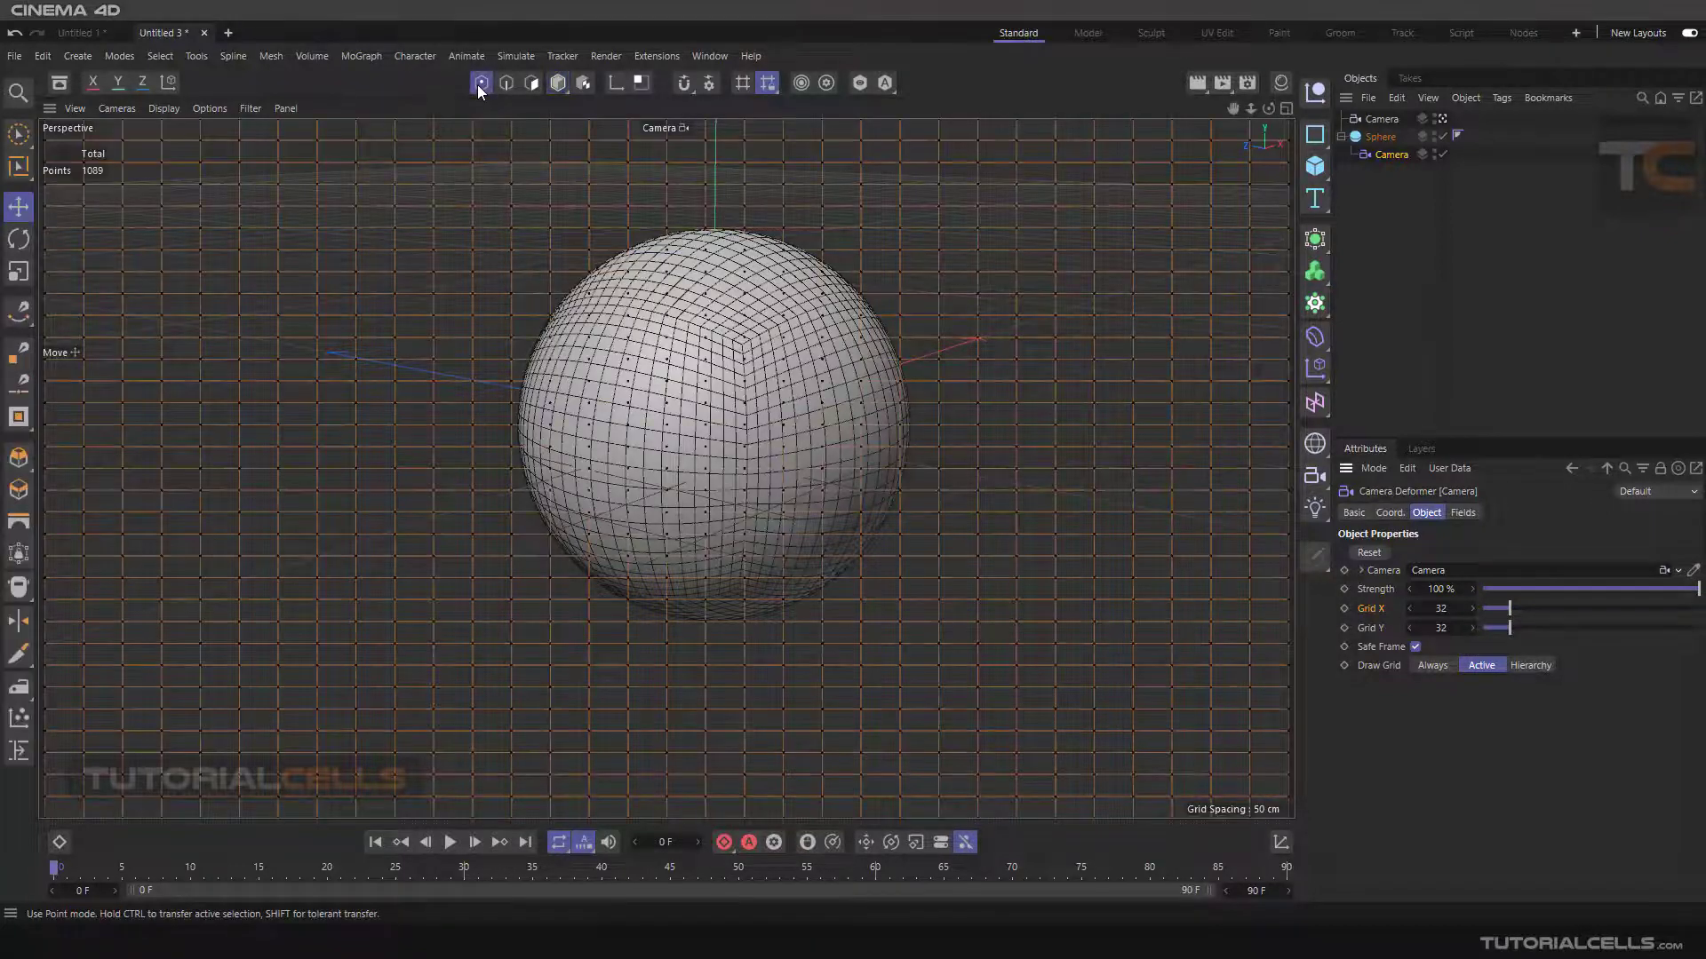
{"action": "mouse_move", "coordinate": [627, 249]}
{"action": "left_mouse_down"}
{"action": "mouse_move", "coordinate": [626, 220]}
{"action": "mouse_move", "coordinate": [622, 243]}
{"action": "left_mouse_up"}
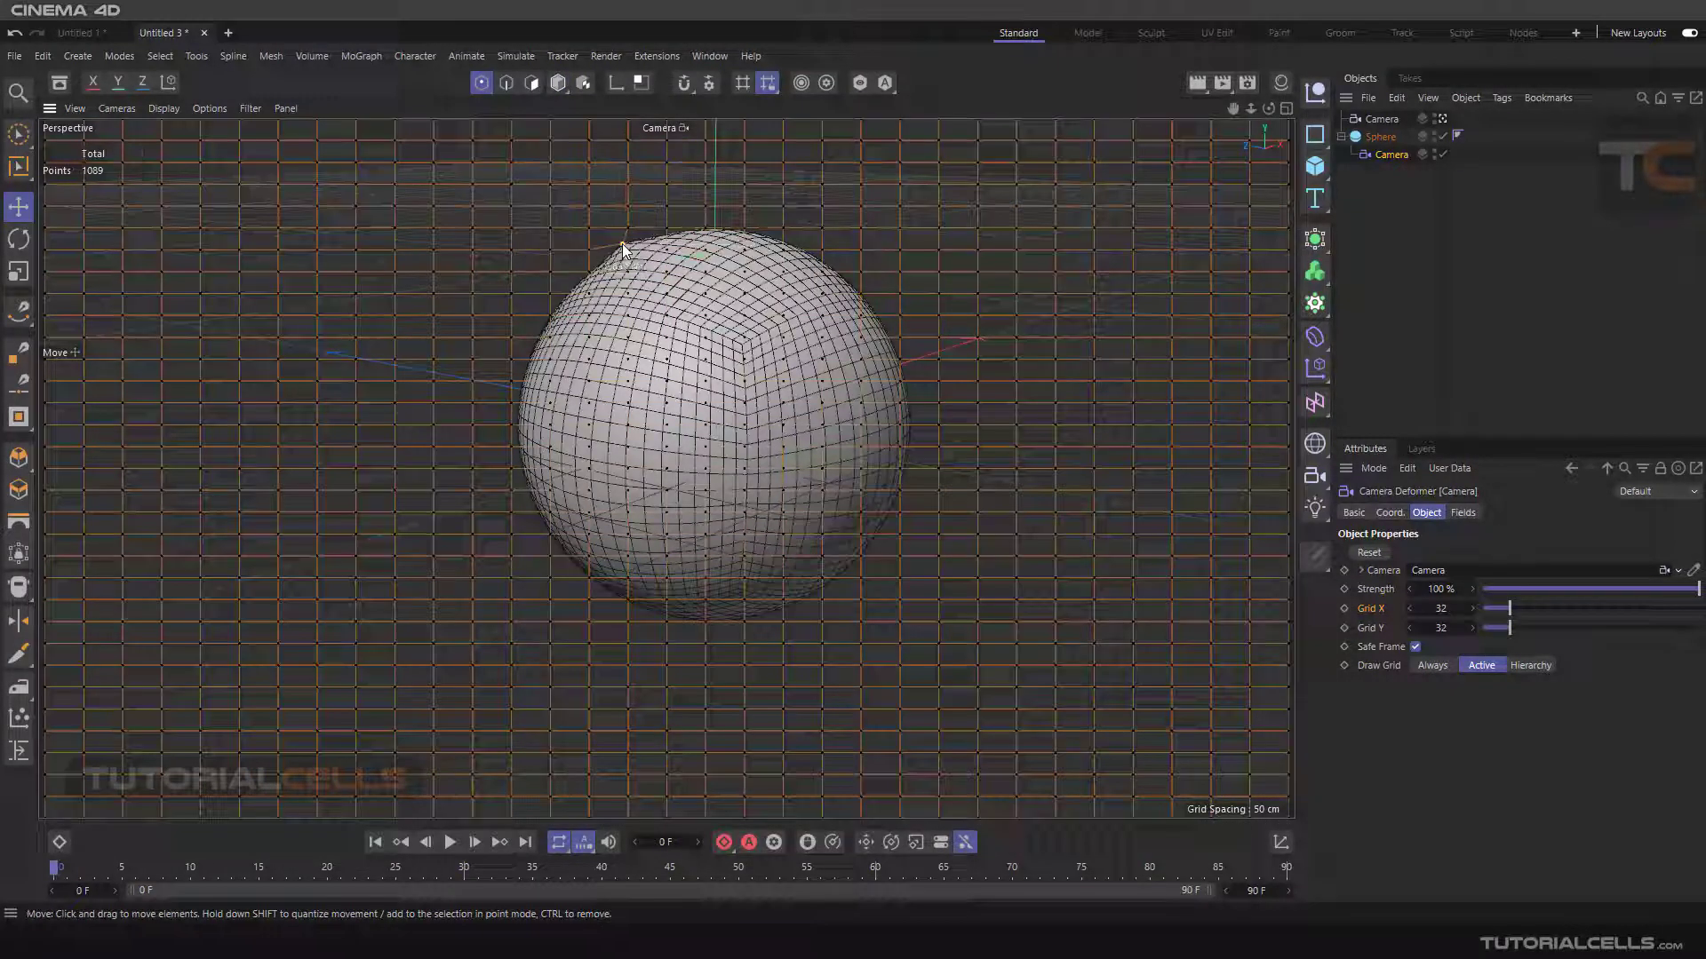
{"action": "key", "text": "ctrl+z"}
{"action": "left_click_drag", "start_coordinate": [782, 233], "coordinate": [797, 220]}
{"action": "key", "text": "ctrl+z"}
Pick the Brush at about 4.8 cm and smear bulges into the sphere's upper-right and left sides.
{"action": "right_click", "coordinate": [531, 239]}
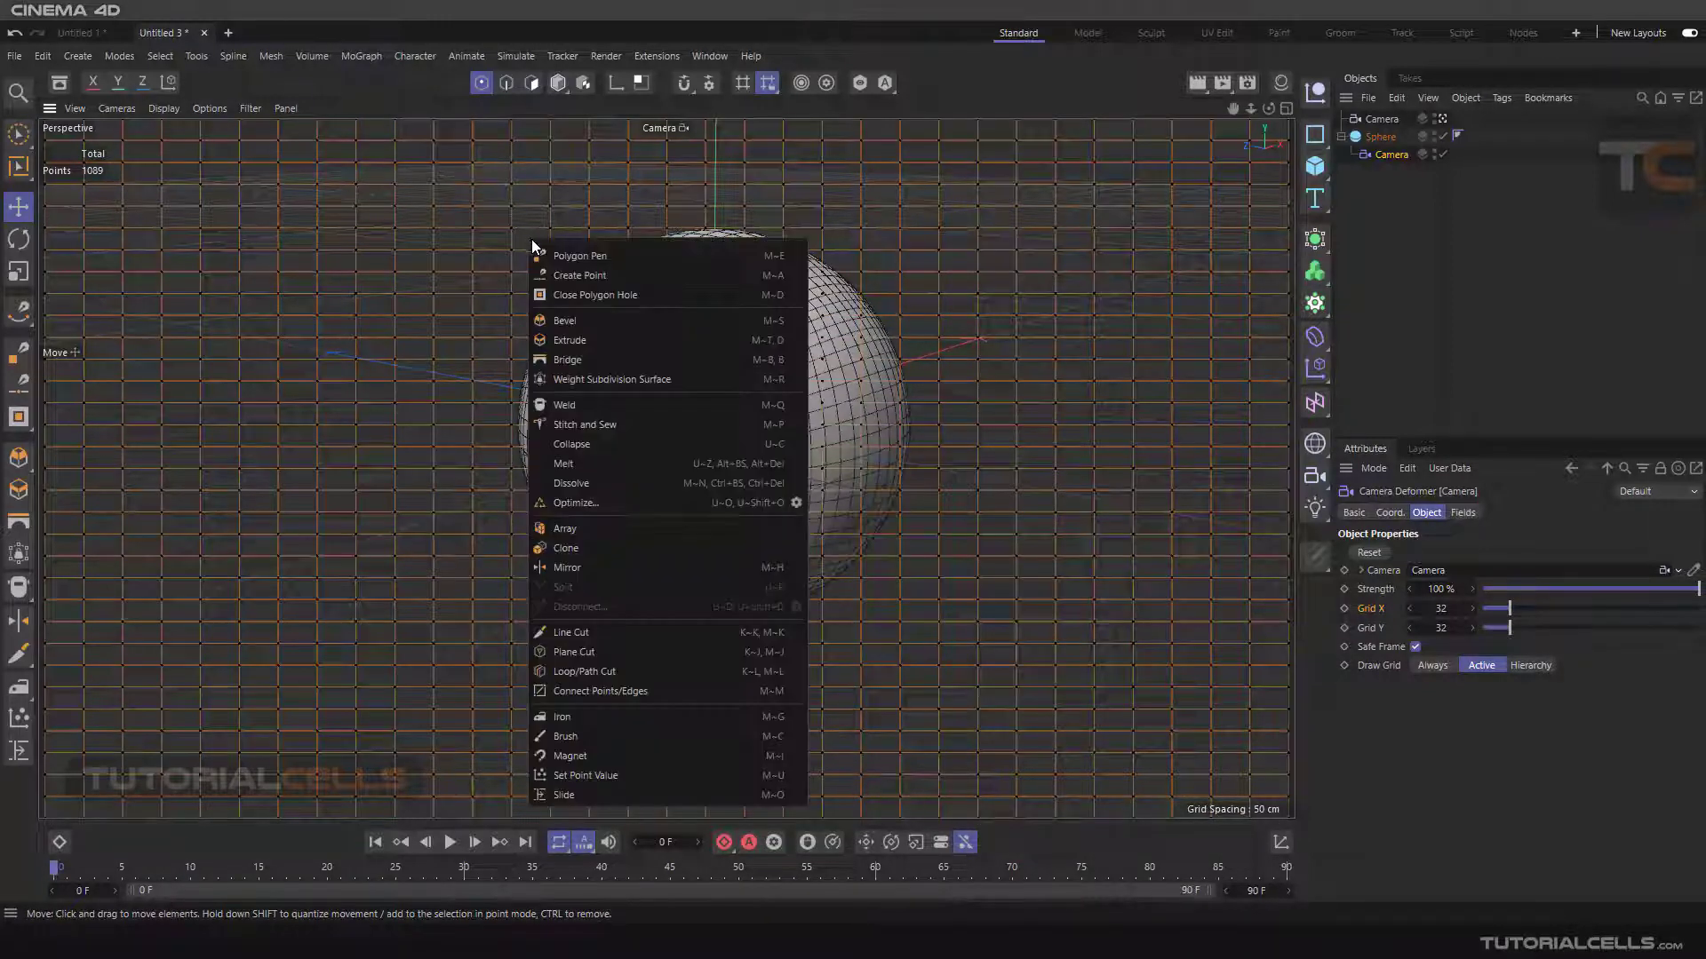
{"action": "left_click", "coordinate": [599, 736]}
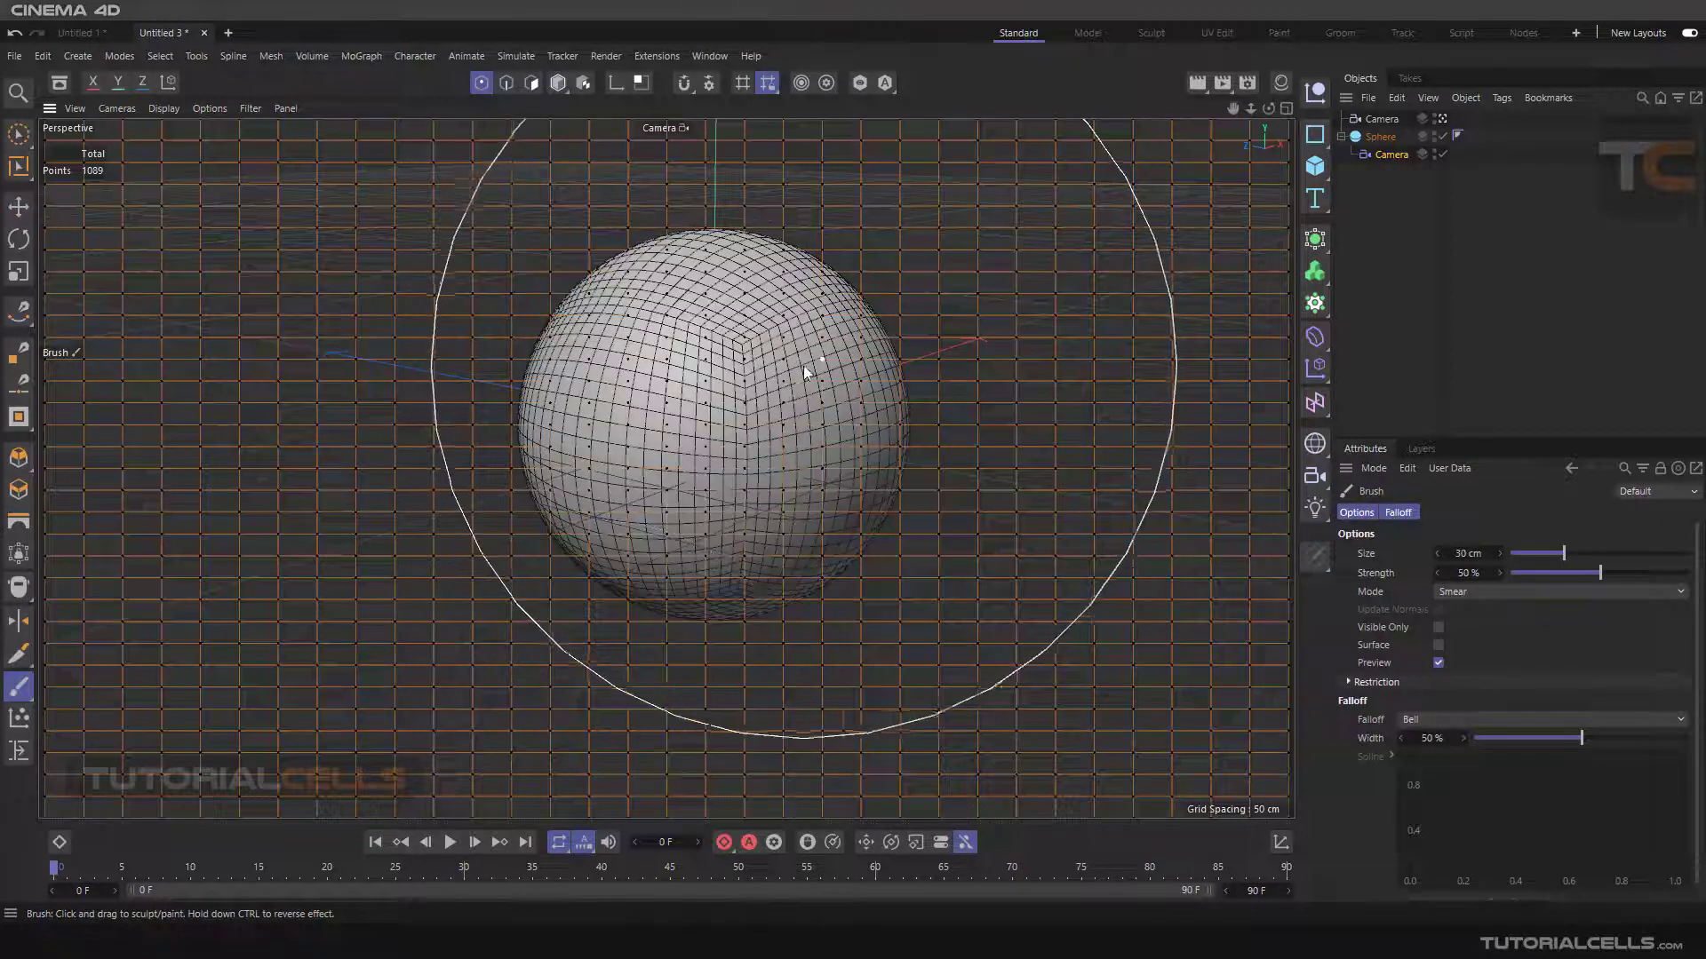
{"action": "mouse_move", "coordinate": [802, 359]}
{"action": "middle_mouse_down"}
{"action": "mouse_move", "coordinate": [711, 358]}
{"action": "mouse_move", "coordinate": [795, 355]}
{"action": "mouse_move", "coordinate": [760, 355]}
{"action": "middle_mouse_up"}
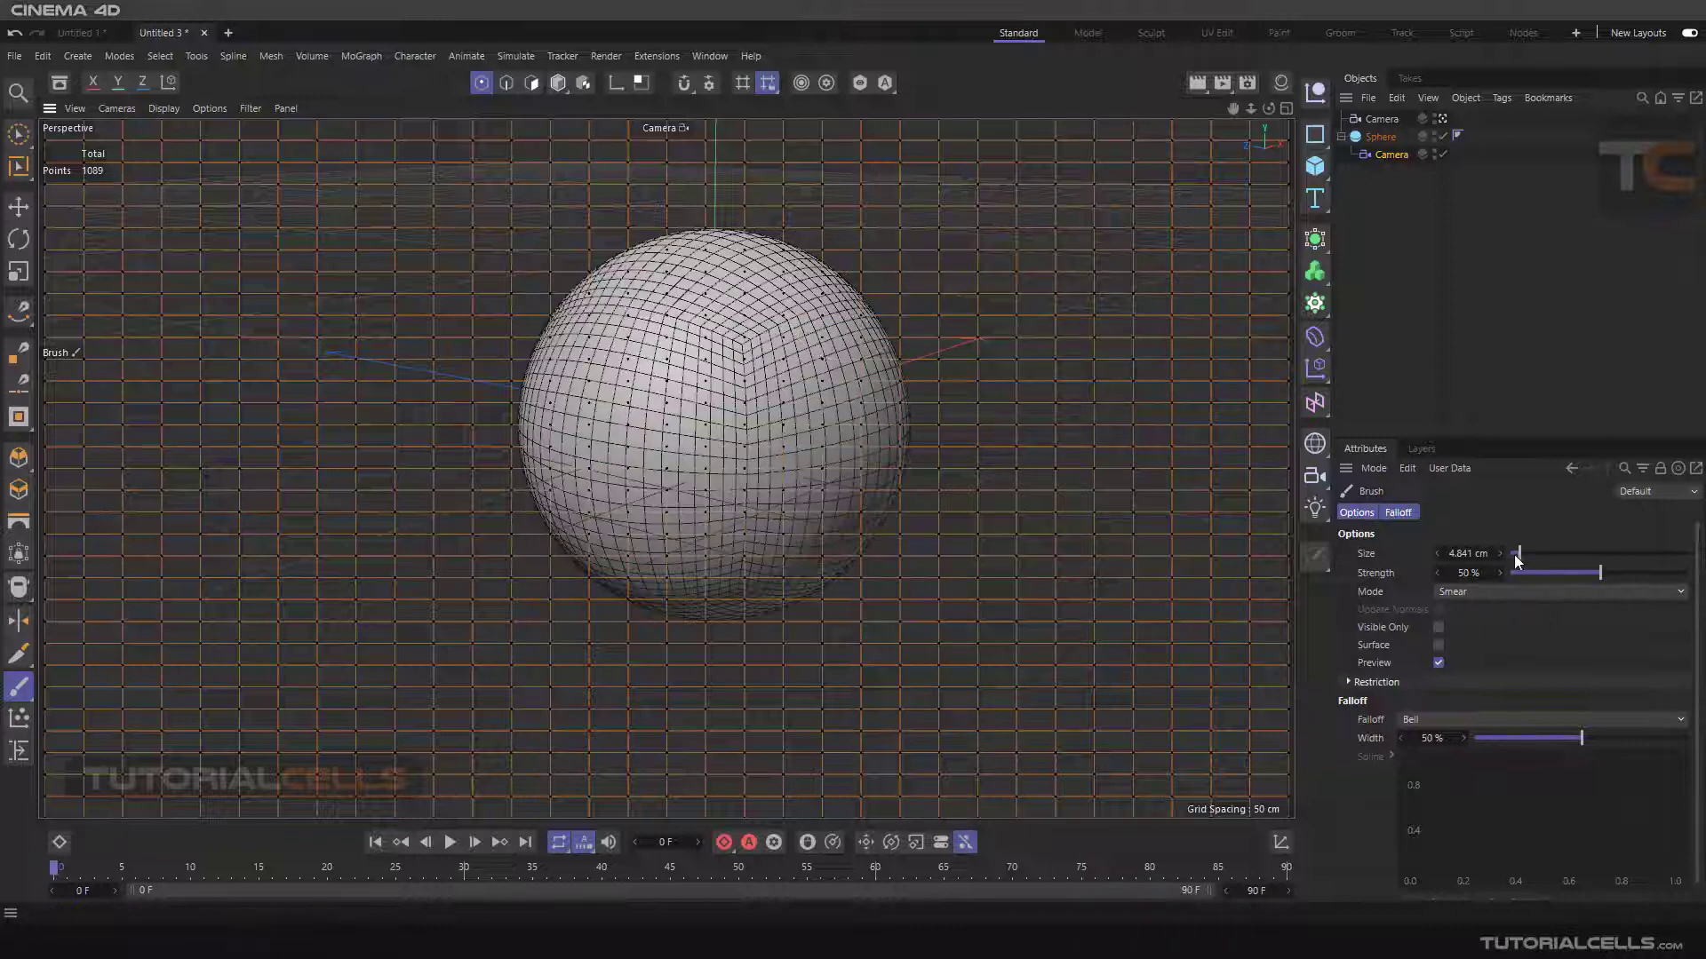
{"action": "middle_click", "coordinate": [861, 322]}
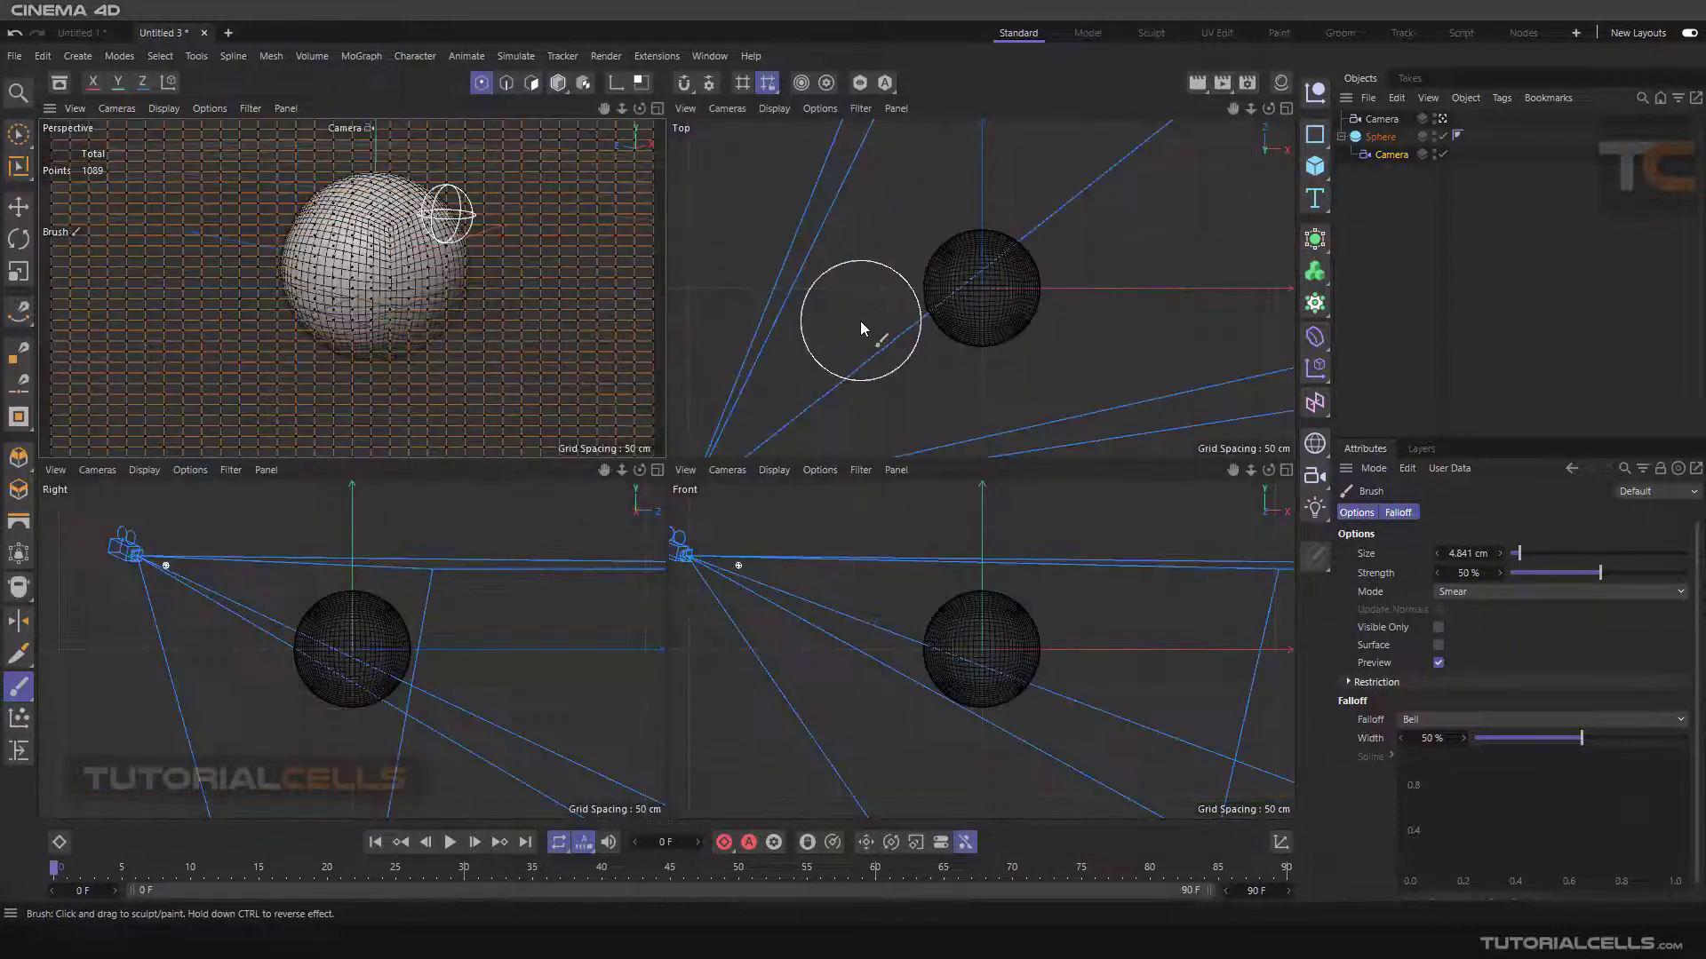
{"action": "middle_click", "coordinate": [462, 247]}
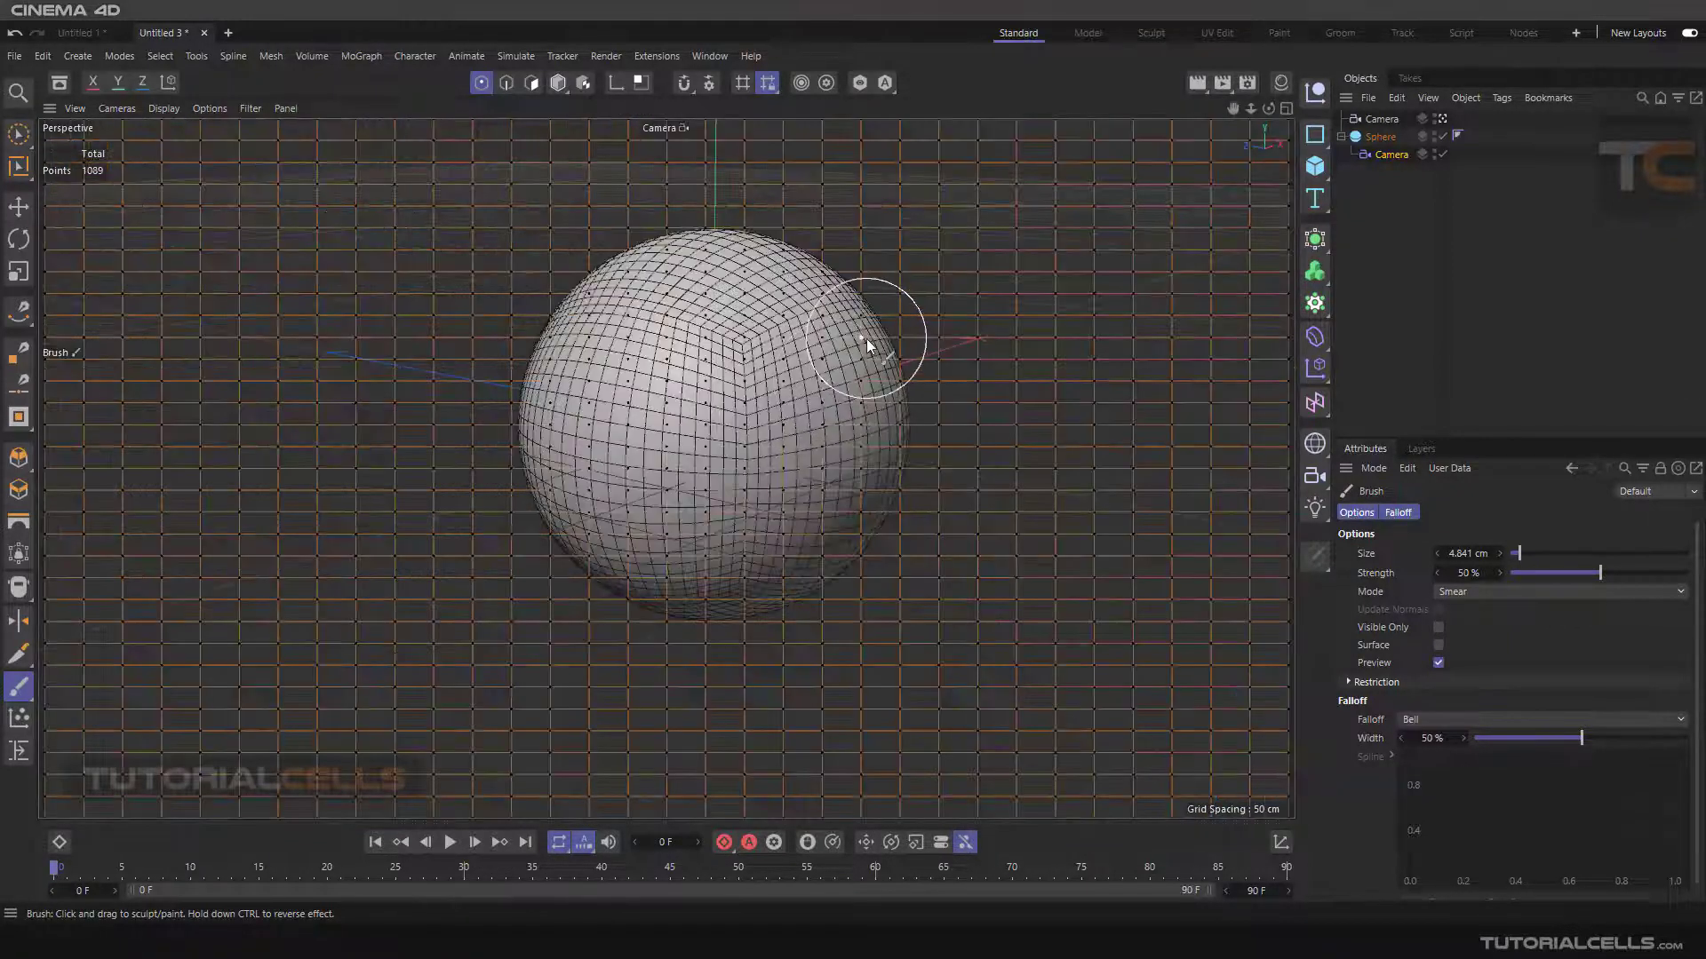
{"action": "mouse_move", "coordinate": [894, 323]}
{"action": "left_mouse_down"}
{"action": "mouse_move", "coordinate": [791, 296]}
{"action": "mouse_move", "coordinate": [842, 231]}
{"action": "mouse_move", "coordinate": [832, 311]}
{"action": "mouse_move", "coordinate": [884, 240]}
{"action": "mouse_move", "coordinate": [855, 382]}
{"action": "mouse_move", "coordinate": [947, 437]}
{"action": "mouse_move", "coordinate": [855, 454]}
{"action": "mouse_move", "coordinate": [905, 571]}
{"action": "mouse_move", "coordinate": [821, 542]}
{"action": "mouse_move", "coordinate": [823, 640]}
{"action": "mouse_move", "coordinate": [751, 580]}
{"action": "mouse_move", "coordinate": [712, 626]}
{"action": "mouse_move", "coordinate": [654, 556]}
{"action": "mouse_move", "coordinate": [609, 582]}
{"action": "mouse_move", "coordinate": [589, 532]}
{"action": "mouse_move", "coordinate": [528, 516]}
{"action": "mouse_move", "coordinate": [553, 438]}
{"action": "mouse_move", "coordinate": [542, 357]}
{"action": "mouse_move", "coordinate": [601, 359]}
{"action": "mouse_move", "coordinate": [537, 251]}
{"action": "mouse_move", "coordinate": [664, 306]}
{"action": "mouse_move", "coordinate": [610, 214]}
{"action": "mouse_move", "coordinate": [691, 281]}
{"action": "mouse_move", "coordinate": [713, 182]}
{"action": "mouse_move", "coordinate": [757, 343]}
{"action": "mouse_move", "coordinate": [797, 169]}
{"action": "mouse_move", "coordinate": [781, 255]}
{"action": "mouse_move", "coordinate": [844, 169]}
{"action": "mouse_move", "coordinate": [802, 294]}
{"action": "mouse_move", "coordinate": [881, 190]}
{"action": "mouse_move", "coordinate": [855, 302]}
{"action": "mouse_move", "coordinate": [893, 278]}
{"action": "mouse_move", "coordinate": [912, 288]}
{"action": "mouse_move", "coordinate": [864, 285]}
{"action": "mouse_move", "coordinate": [896, 227]}
{"action": "mouse_move", "coordinate": [870, 186]}
{"action": "left_mouse_up"}
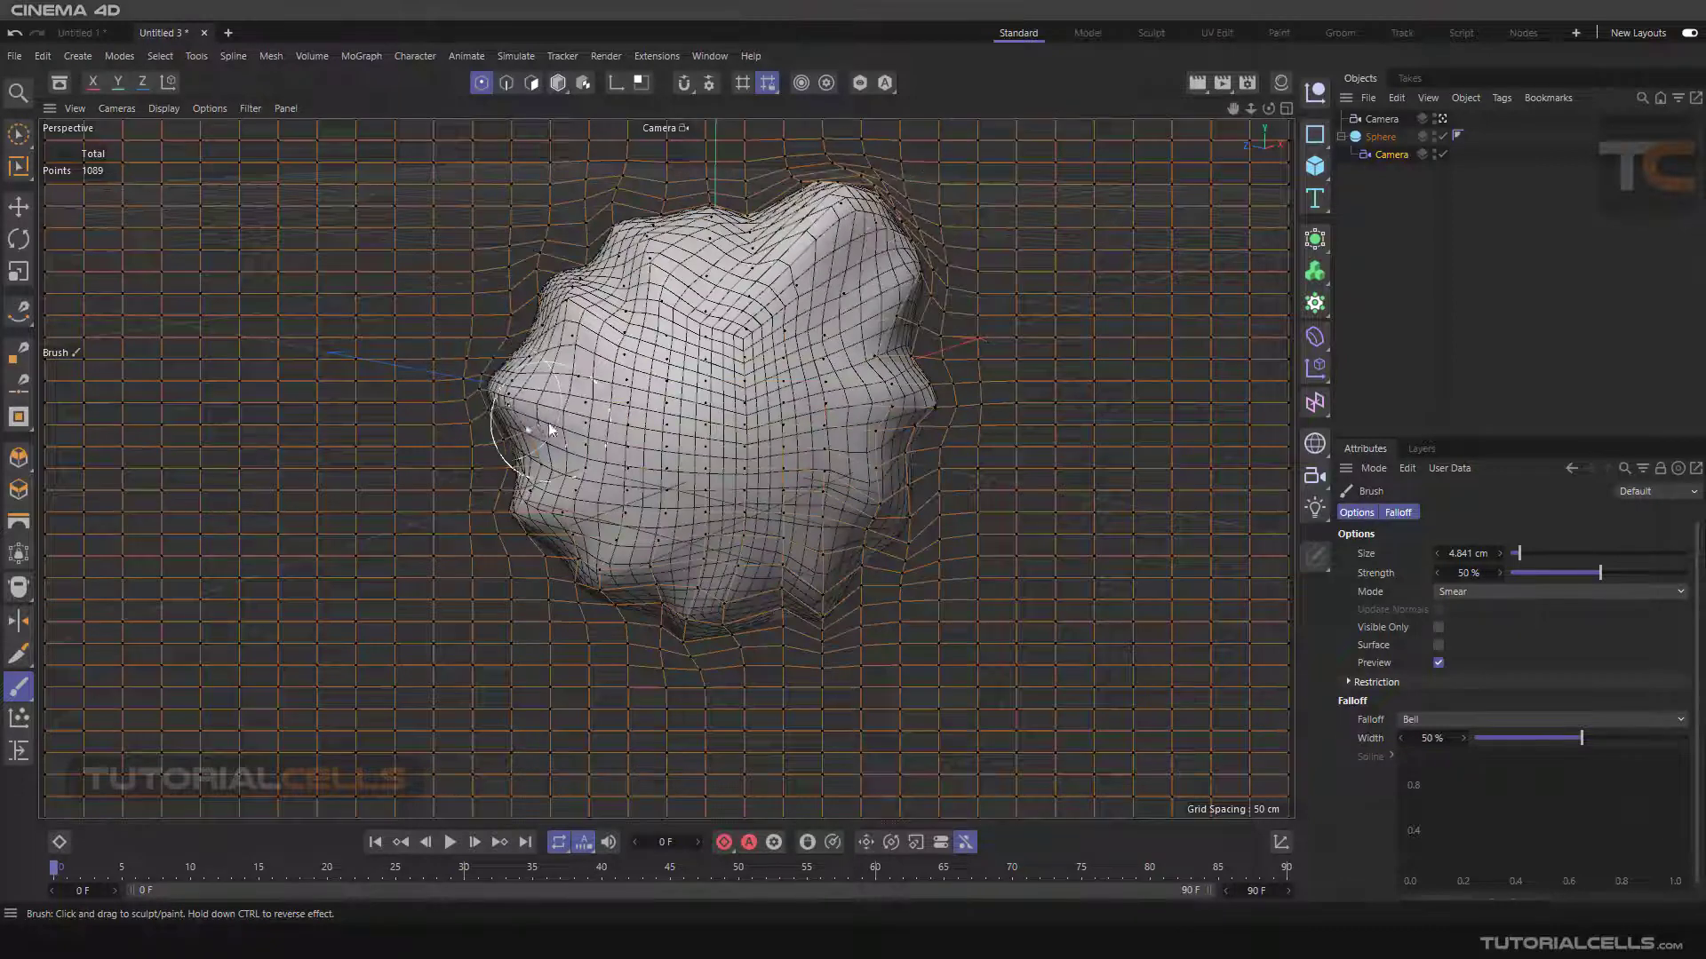
{"action": "mouse_move", "coordinate": [536, 423]}
{"action": "left_mouse_down"}
{"action": "mouse_move", "coordinate": [537, 470]}
{"action": "mouse_move", "coordinate": [499, 484]}
{"action": "mouse_move", "coordinate": [570, 504]}
{"action": "mouse_move", "coordinate": [477, 566]}
{"action": "mouse_move", "coordinate": [591, 558]}
{"action": "mouse_move", "coordinate": [547, 625]}
{"action": "mouse_move", "coordinate": [618, 569]}
{"action": "mouse_move", "coordinate": [606, 636]}
{"action": "mouse_move", "coordinate": [661, 602]}
{"action": "mouse_move", "coordinate": [656, 691]}
{"action": "mouse_move", "coordinate": [715, 618]}
{"action": "mouse_move", "coordinate": [731, 704]}
{"action": "left_mouse_up"}
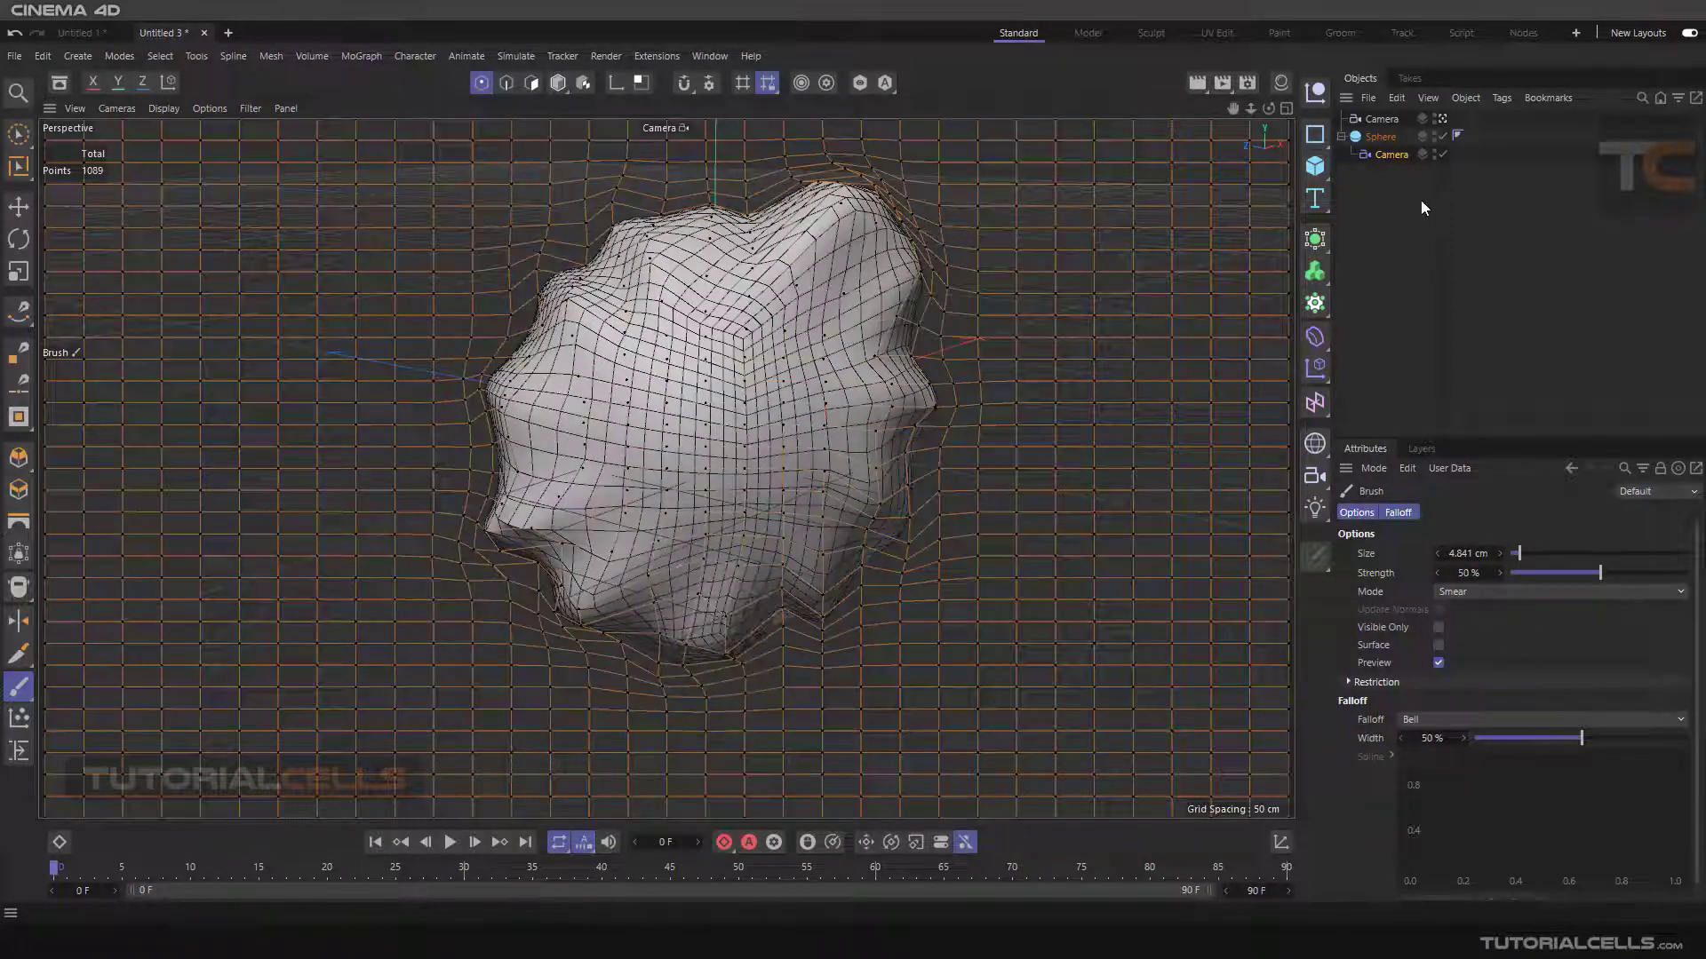
Raise the Camera deformer's Grid X and Grid Y to 34.
{"action": "left_click", "coordinate": [1393, 154]}
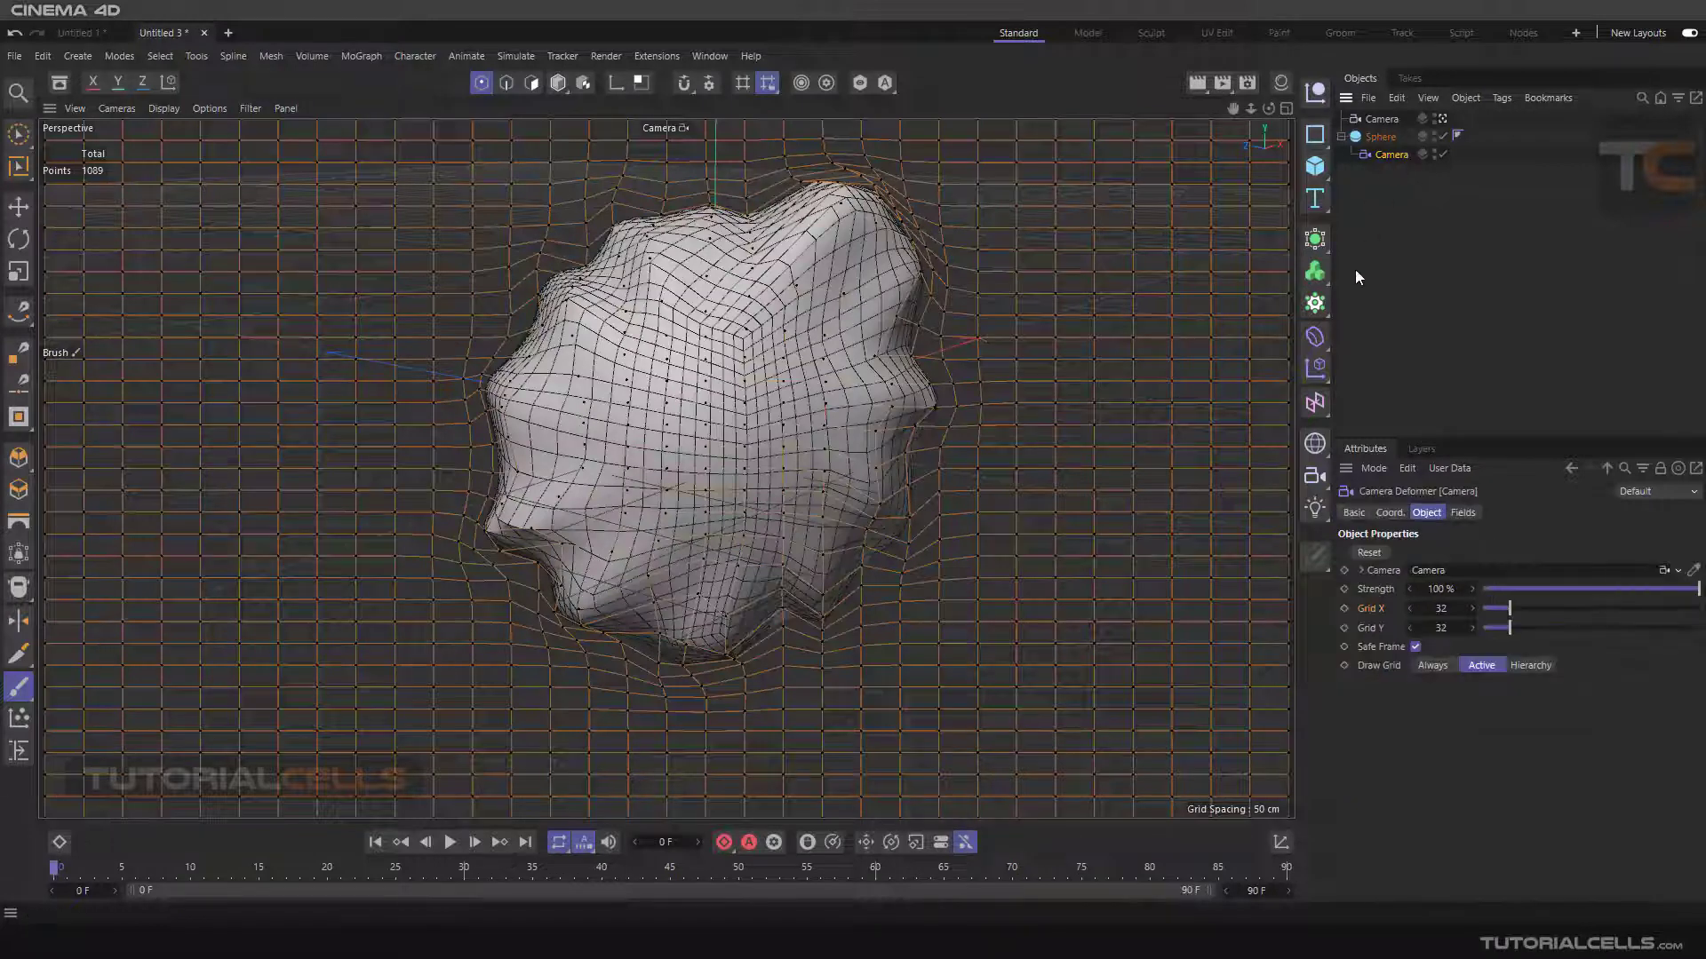
{"action": "left_click", "coordinate": [1470, 608]}
{"action": "left_click", "coordinate": [1471, 608]}
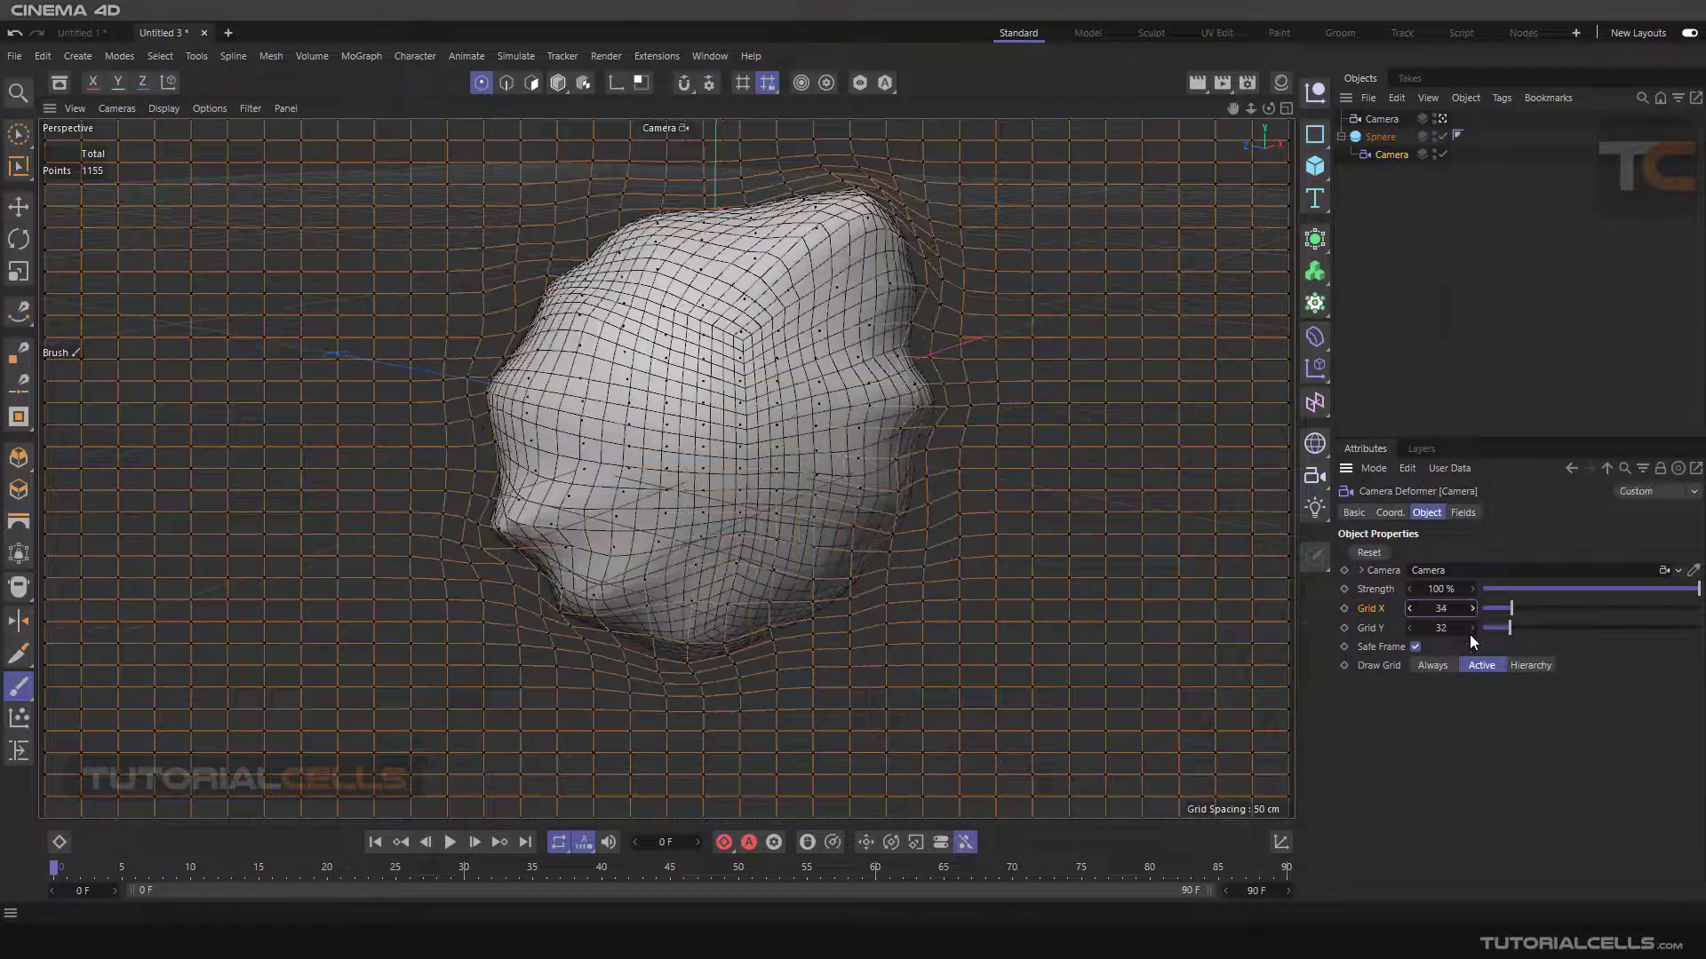
{"action": "left_click", "coordinate": [1470, 630]}
{"action": "left_click", "coordinate": [1470, 629]}
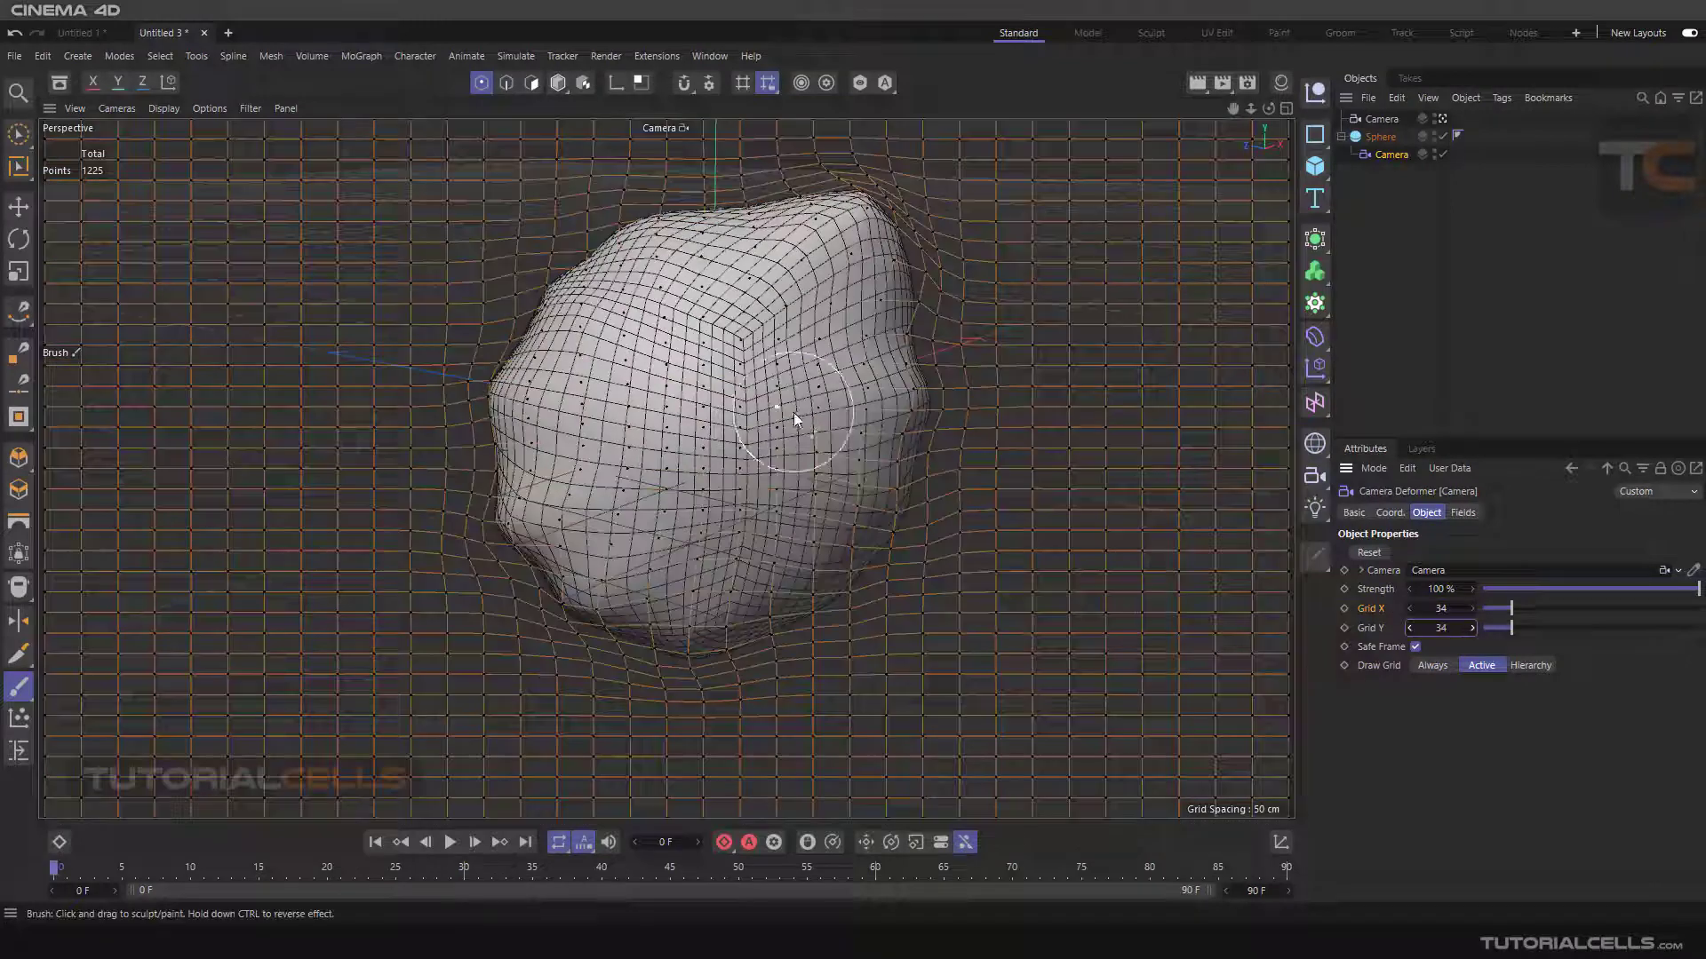
Smear the sphere's right, top and left contours again, undoing one stroke.
{"action": "mouse_move", "coordinate": [795, 419]}
{"action": "left_mouse_down"}
{"action": "mouse_move", "coordinate": [877, 382]}
{"action": "mouse_move", "coordinate": [960, 401]}
{"action": "mouse_move", "coordinate": [903, 448]}
{"action": "mouse_move", "coordinate": [959, 573]}
{"action": "mouse_move", "coordinate": [905, 531]}
{"action": "mouse_move", "coordinate": [892, 609]}
{"action": "left_mouse_up"}
{"action": "left_click_drag", "start_coordinate": [577, 293], "coordinate": [497, 213]}
{"action": "mouse_move", "coordinate": [853, 373]}
{"action": "left_mouse_down"}
{"action": "mouse_move", "coordinate": [820, 363]}
{"action": "mouse_move", "coordinate": [745, 277]}
{"action": "mouse_move", "coordinate": [468, 162]}
{"action": "left_mouse_up"}
{"action": "left_click_drag", "start_coordinate": [826, 311], "coordinate": [911, 367]}
{"action": "left_click_drag", "start_coordinate": [796, 302], "coordinate": [743, 281]}
{"action": "key", "text": "ctrl+z"}
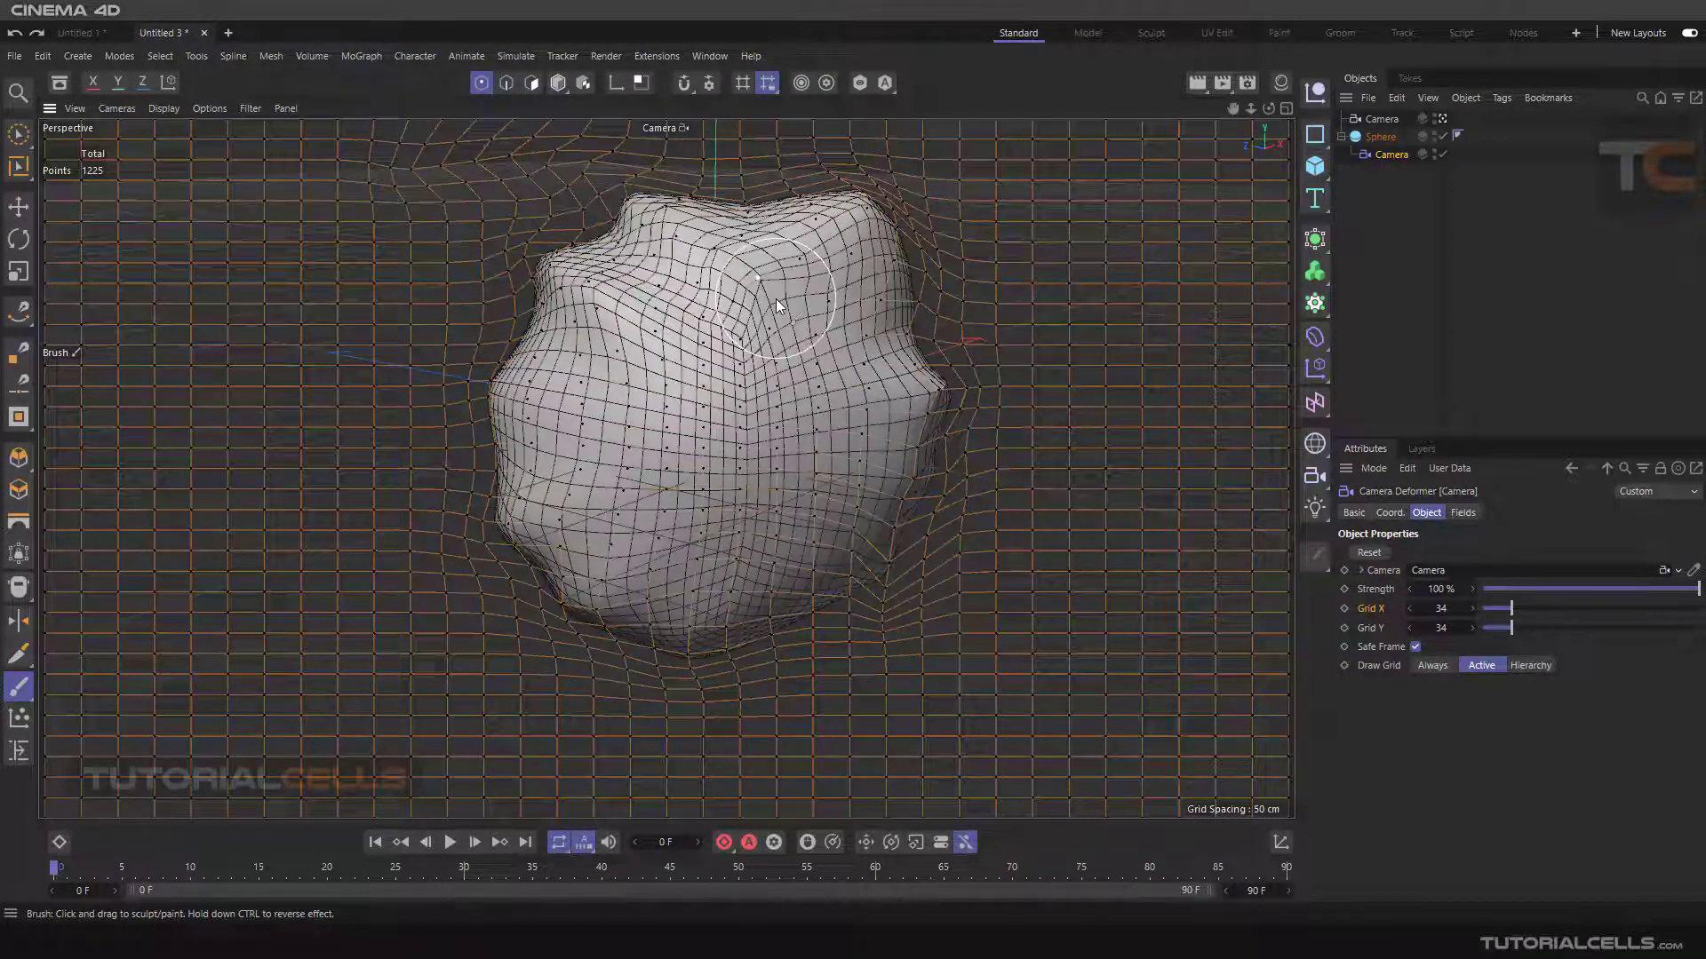
{"action": "mouse_move", "coordinate": [541, 321]}
{"action": "left_mouse_down"}
{"action": "mouse_move", "coordinate": [492, 297]}
{"action": "mouse_move", "coordinate": [483, 329]}
{"action": "left_mouse_up"}
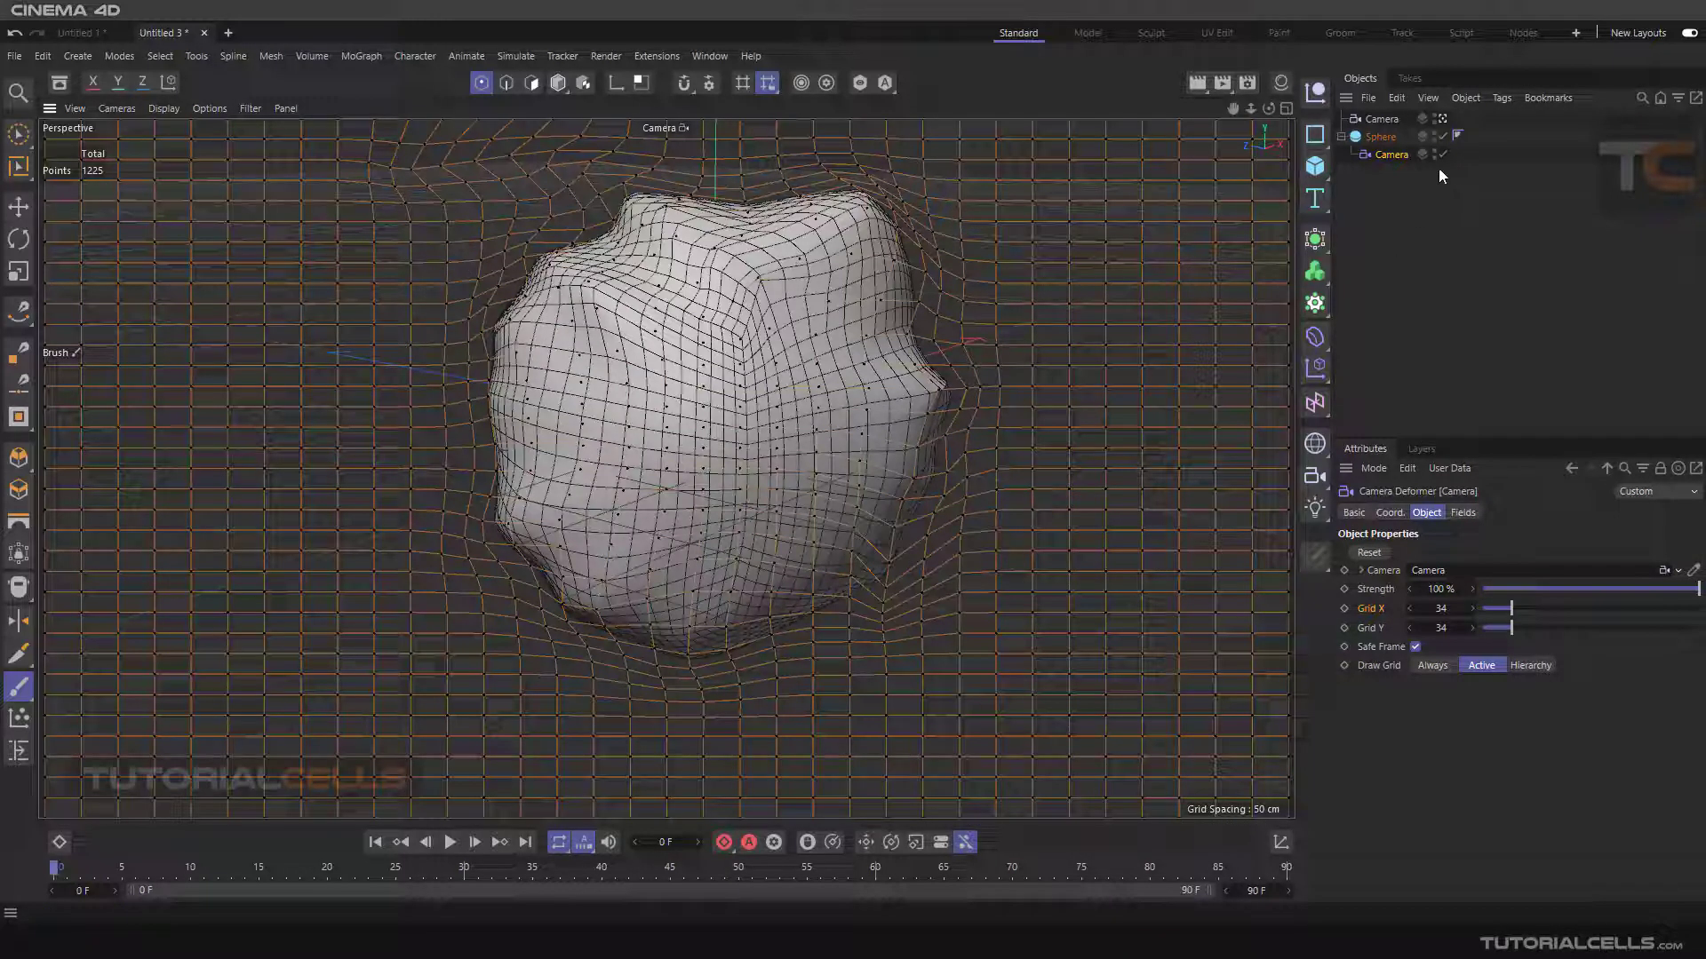
Leave the Camera view and orbit to see its frustum around the sphere.
{"action": "left_click", "coordinate": [1443, 119]}
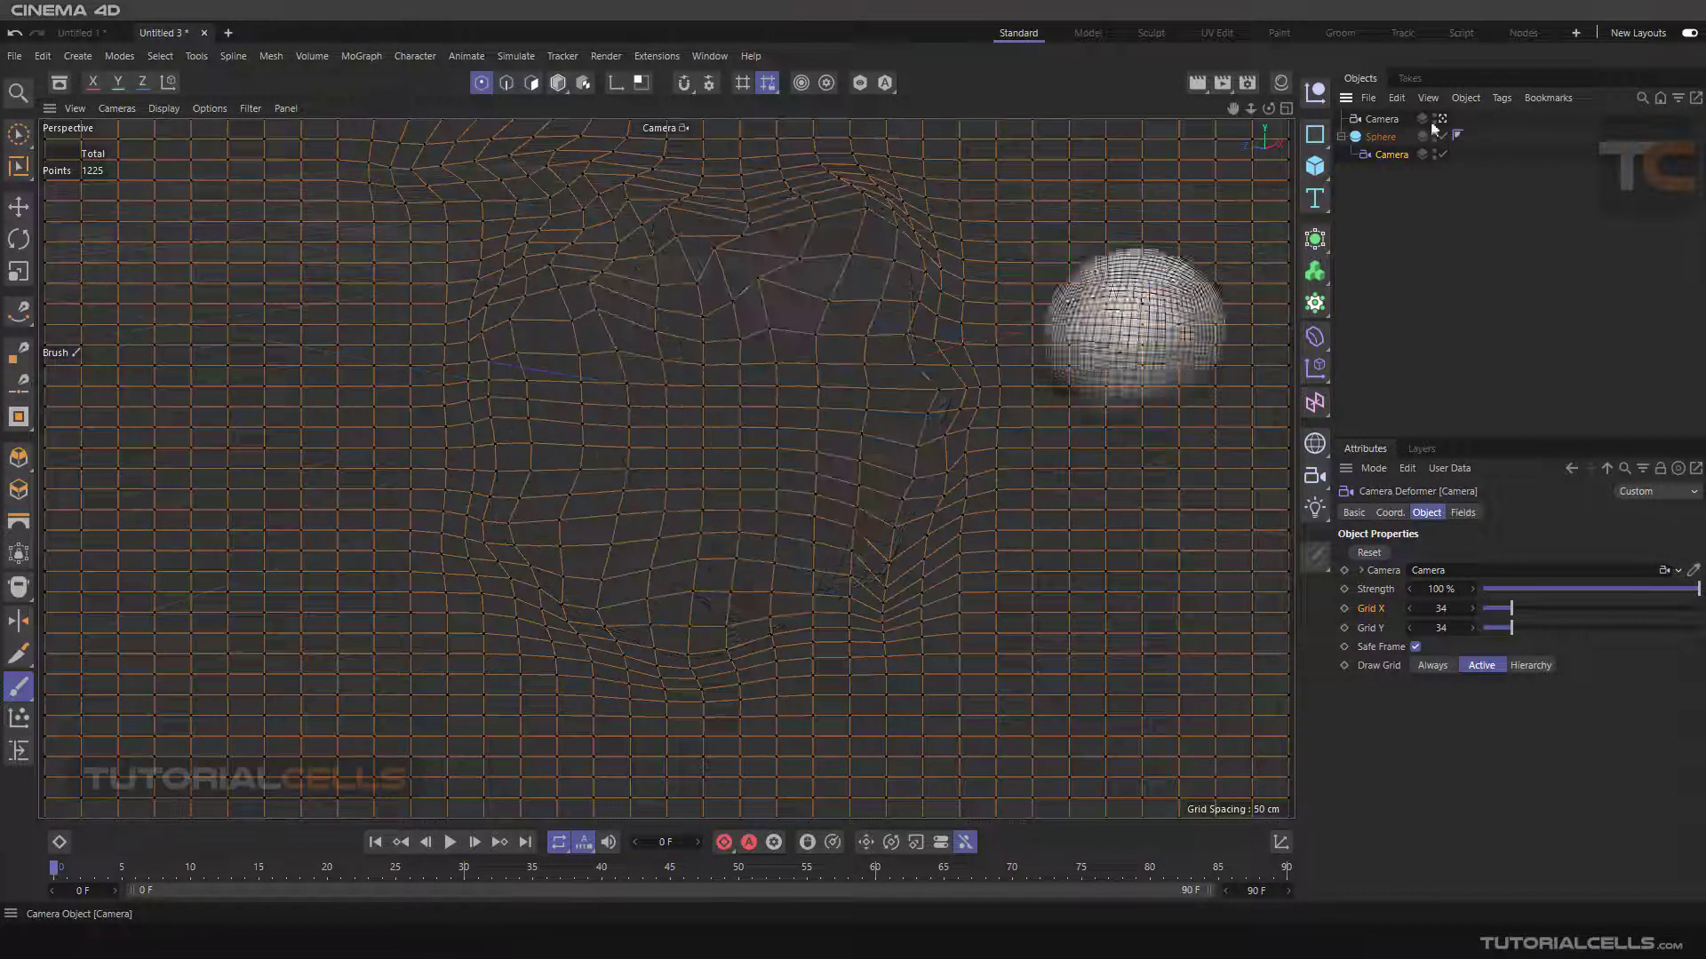
{"action": "scroll", "coordinate": [894, 405], "scroll_direction": "up", "scroll_amount": 2}
{"action": "left_click_drag", "start_coordinate": [894, 405], "coordinate": [856, 350], "text": "alt"}
{"action": "scroll", "coordinate": [897, 360], "scroll_direction": "up", "scroll_amount": 3}
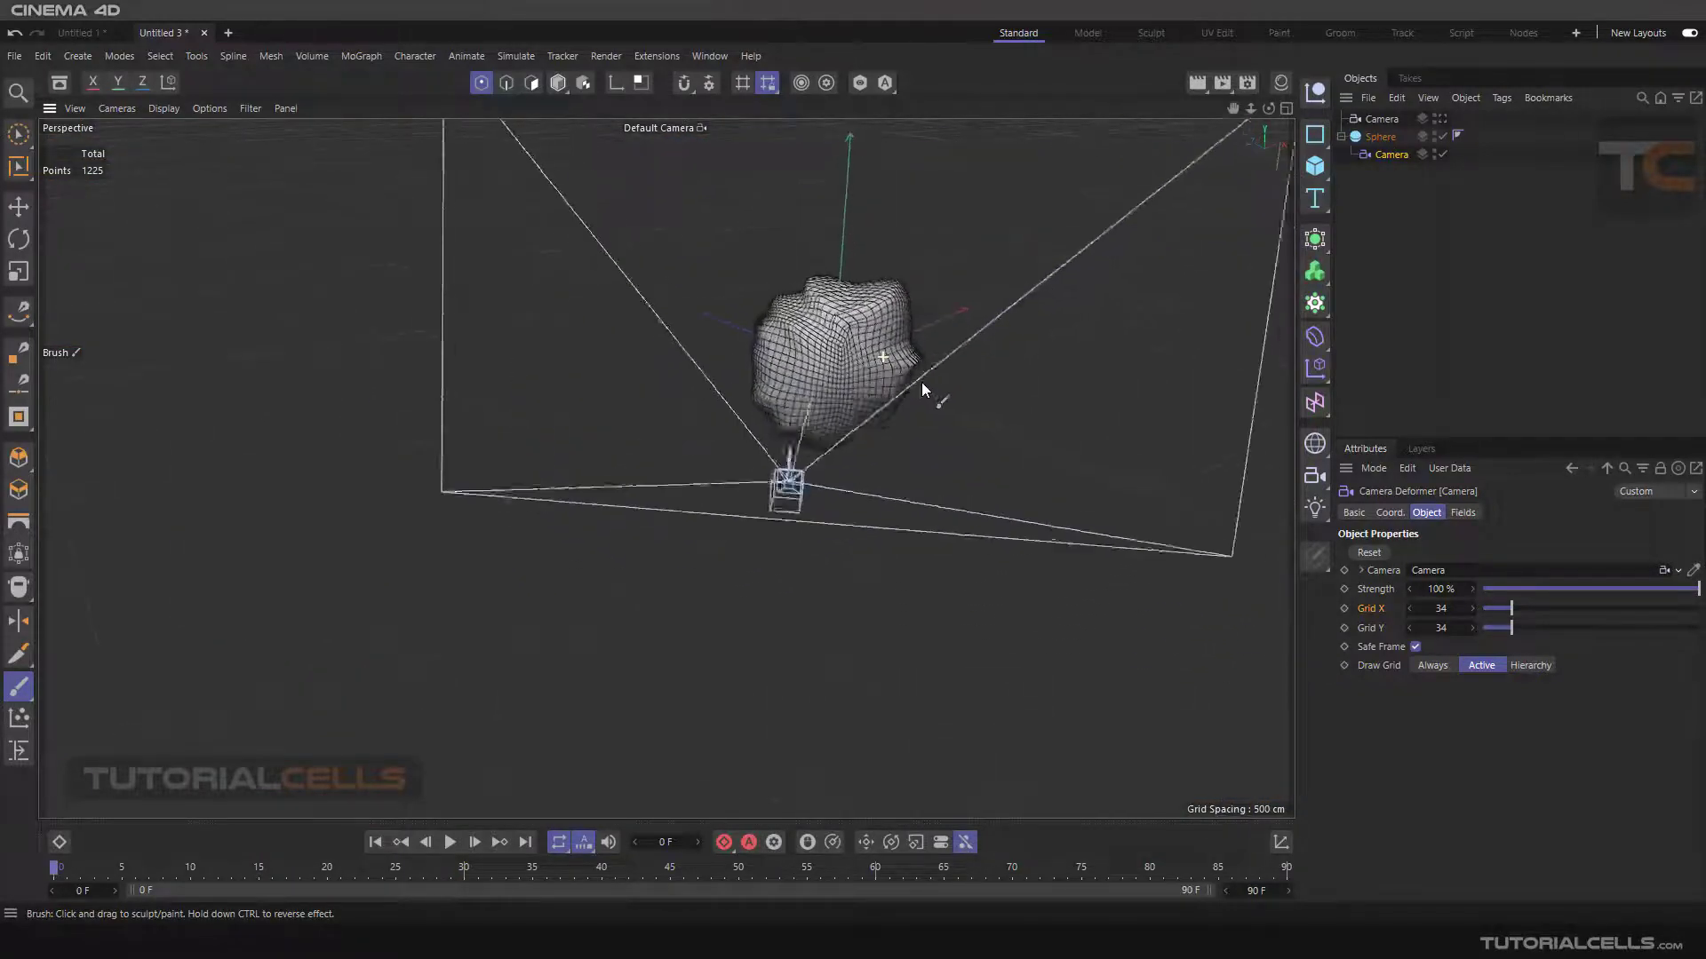
{"action": "left_click_drag", "start_coordinate": [927, 392], "coordinate": [716, 381], "text": "alt"}
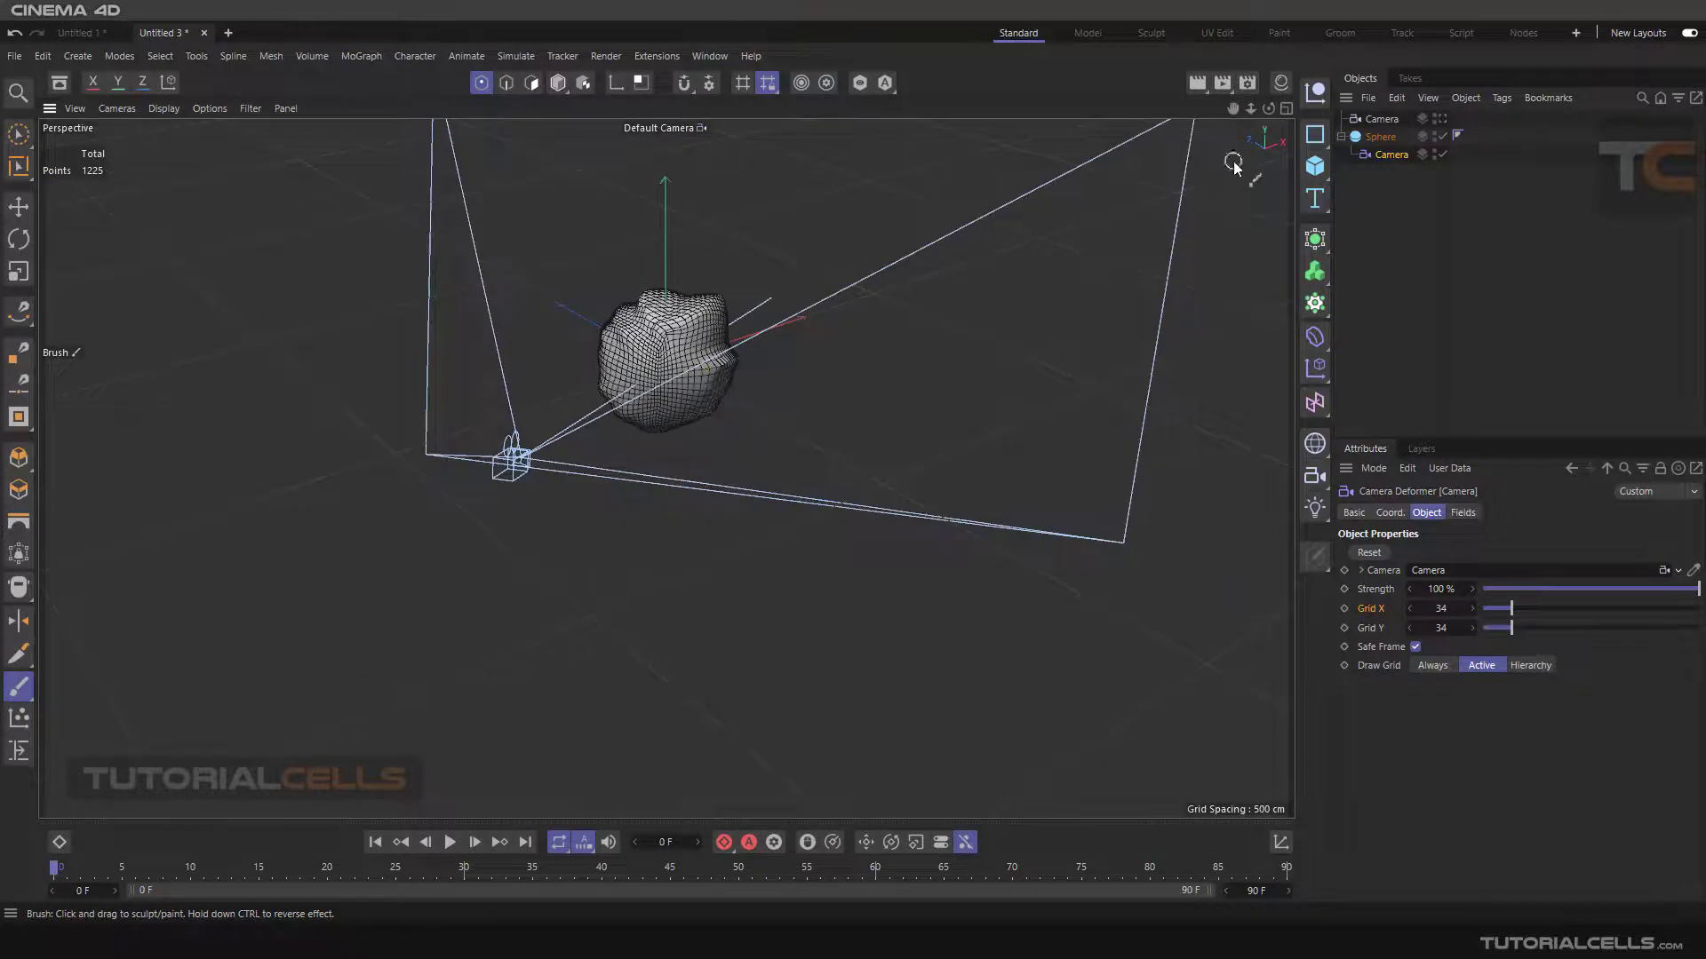
Select the Sphere with Polygons mode and the Move tool, undoing an accidental move.
{"action": "left_click", "coordinate": [1376, 141]}
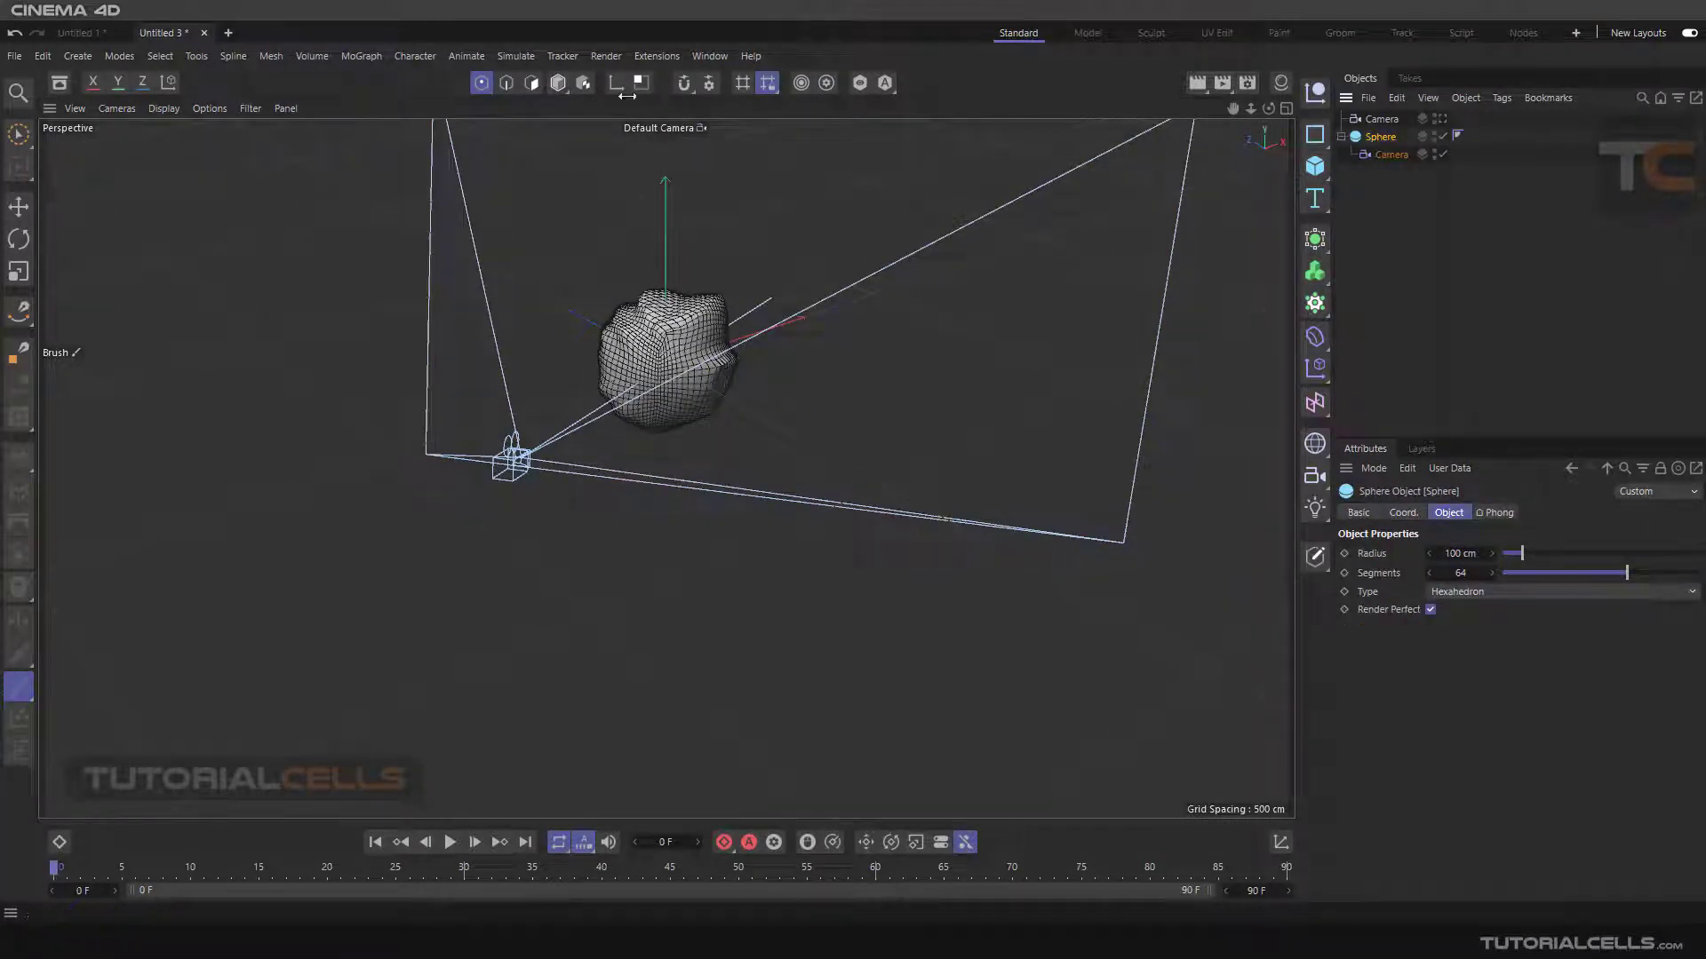
{"action": "left_click", "coordinate": [558, 83]}
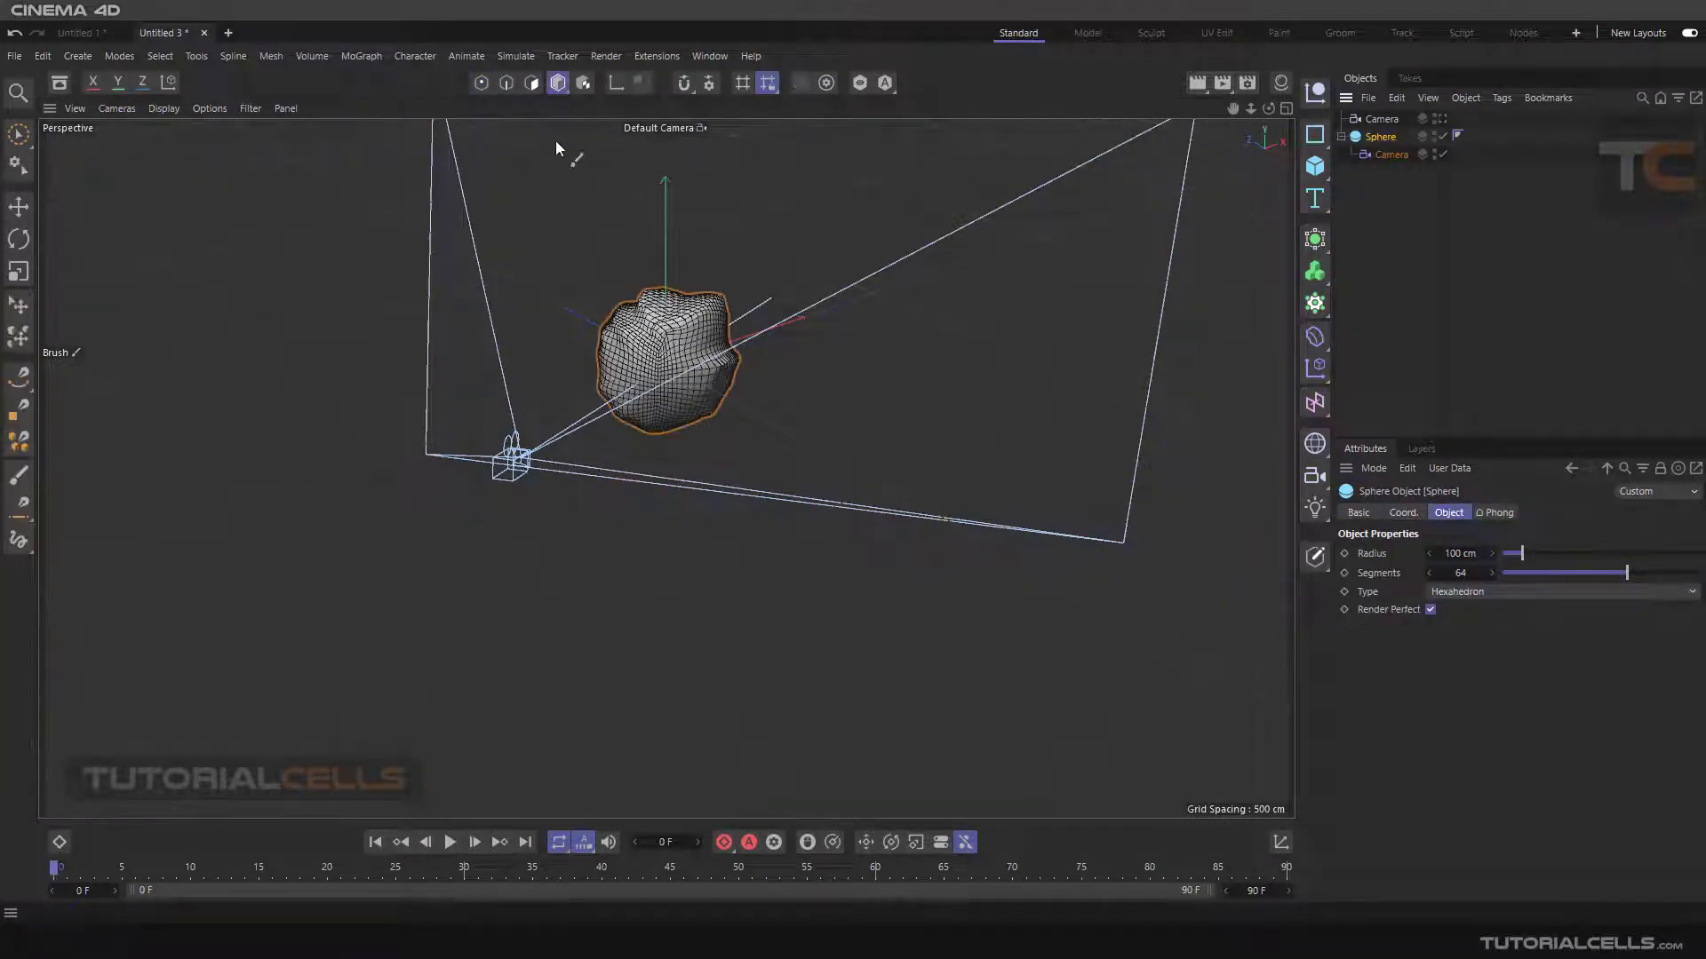
{"action": "left_click", "coordinate": [18, 206]}
{"action": "left_click_drag", "start_coordinate": [675, 377], "coordinate": [556, 266], "text": "alt"}
{"action": "key", "text": "ctrl+z"}
{"action": "key", "text": "ctrl+z"}
Look through the Camera and set the deformer's Draw Grid to Always.
{"action": "left_click", "coordinate": [1439, 121]}
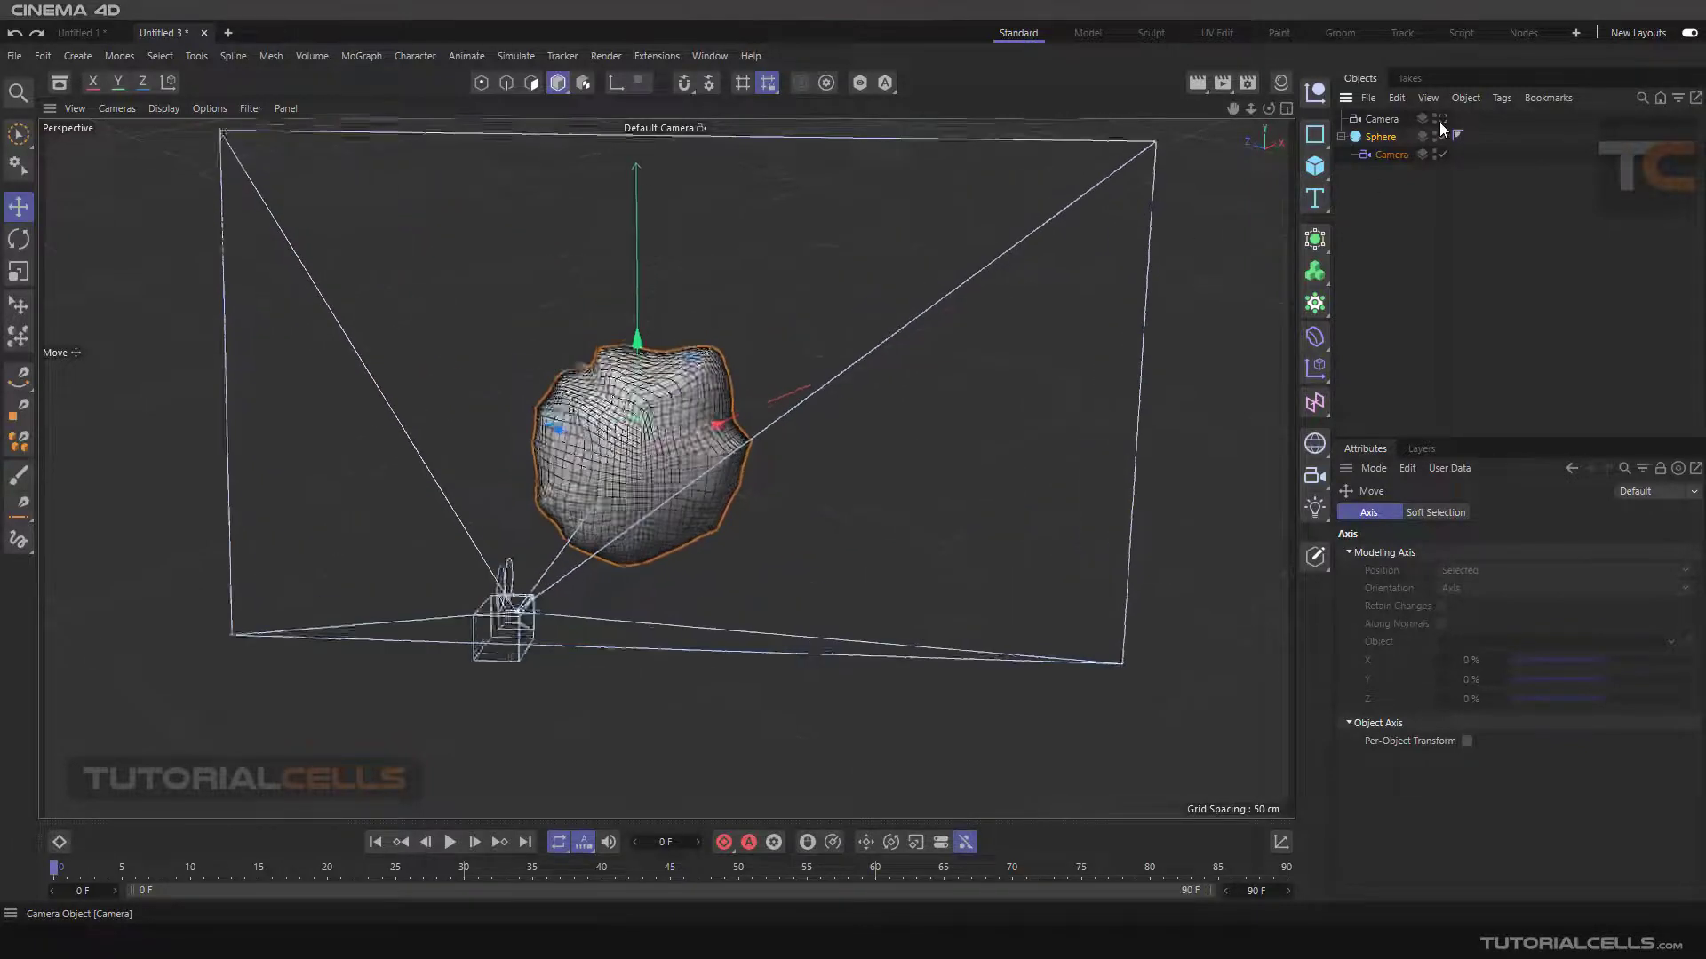
{"action": "left_click", "coordinate": [1388, 155]}
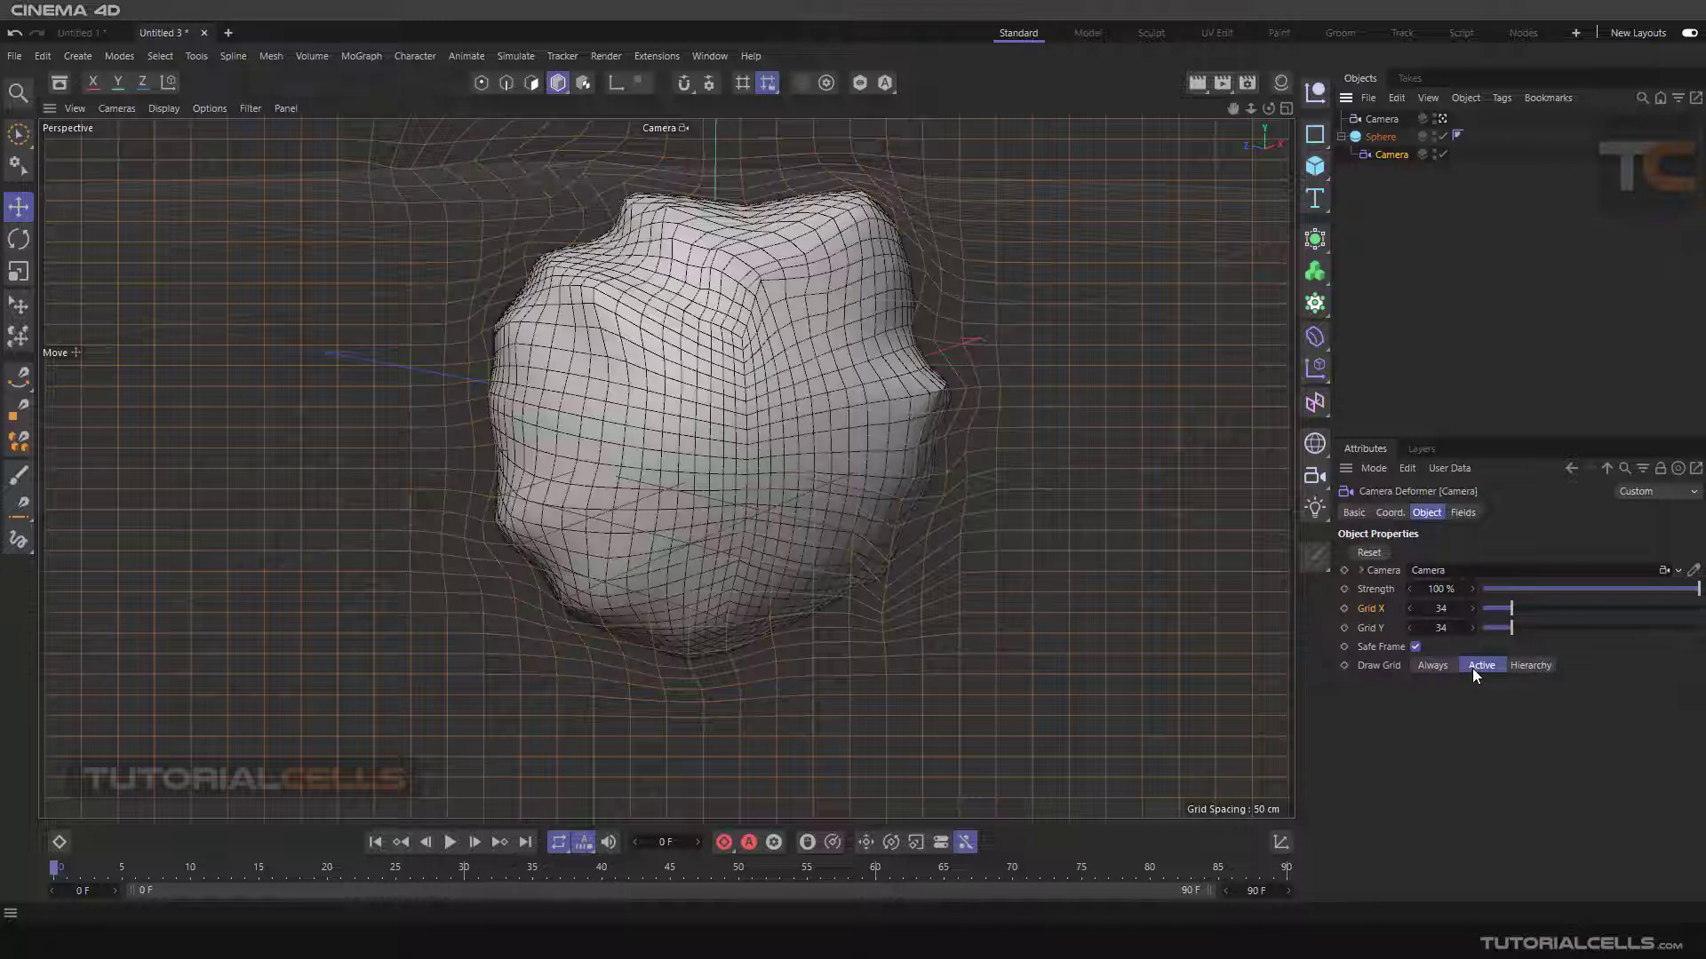
{"action": "left_click", "coordinate": [1368, 185]}
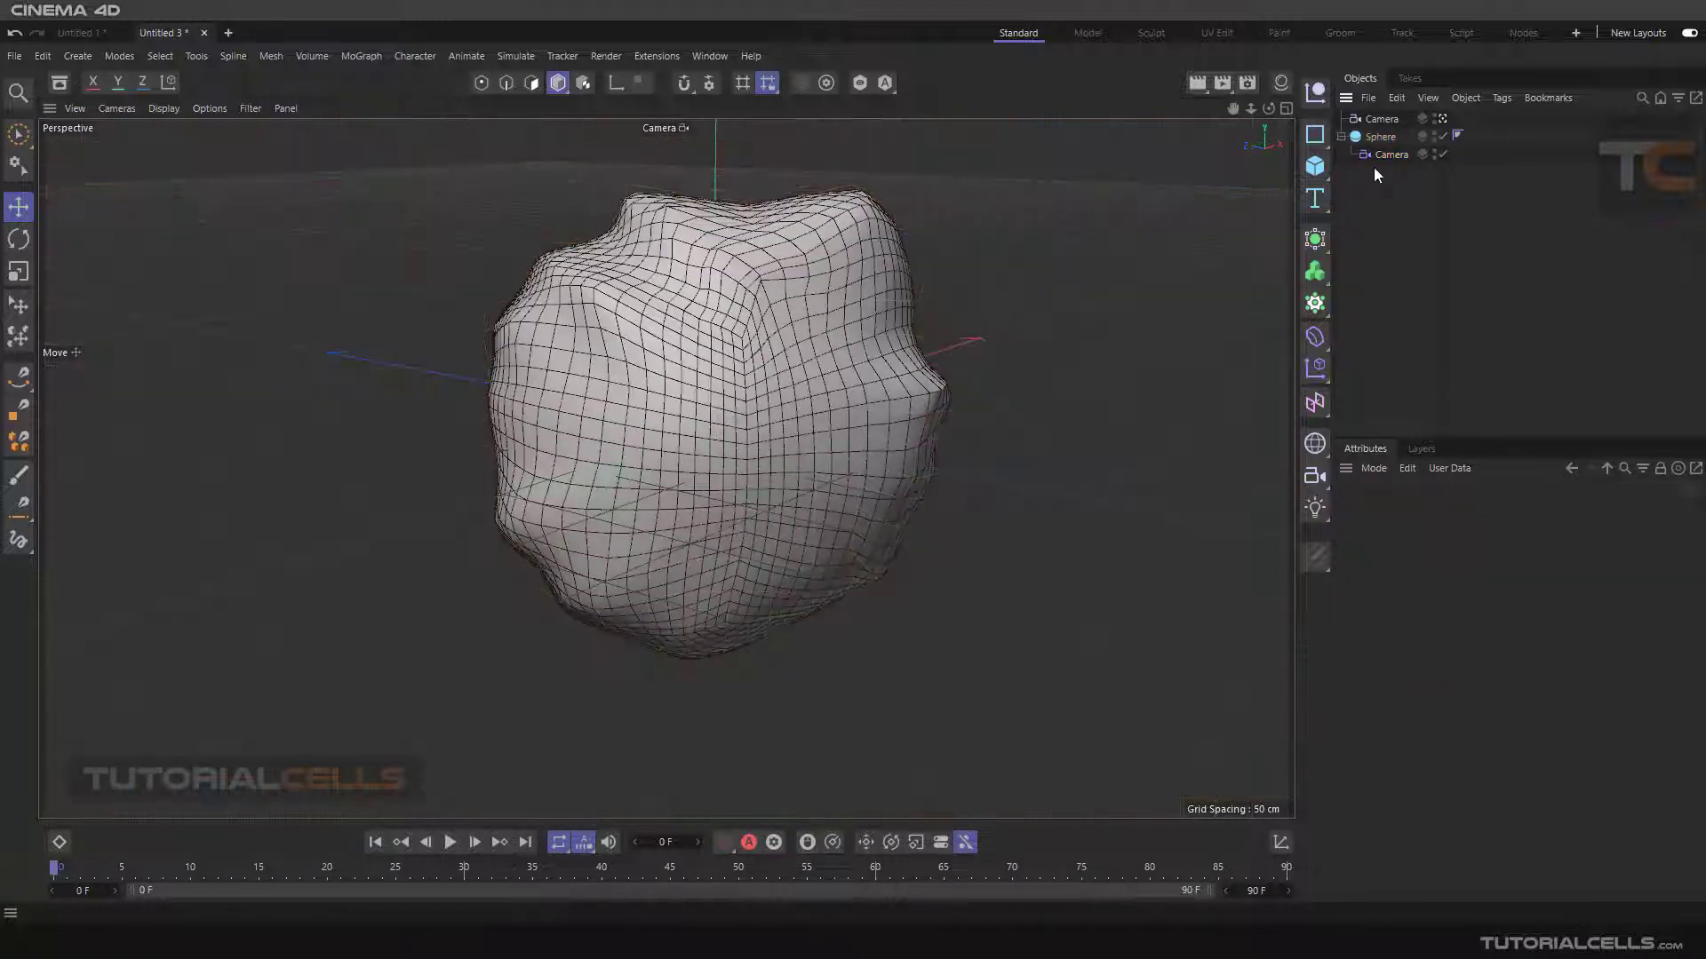
{"action": "left_click", "coordinate": [1386, 157]}
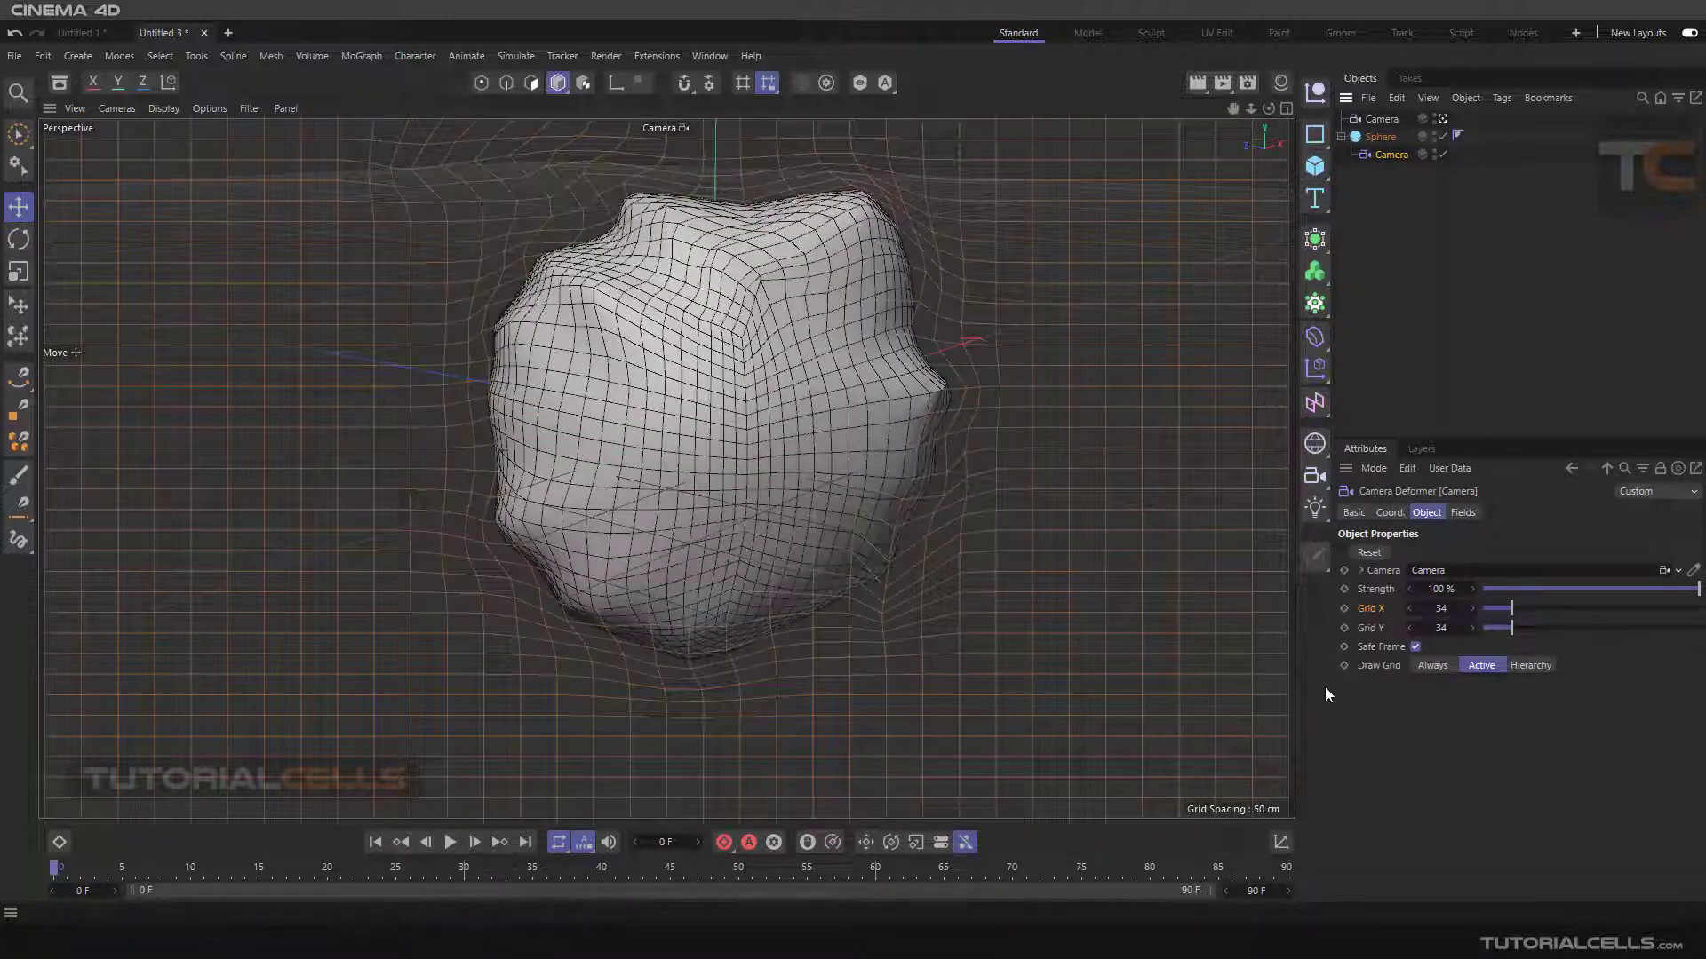
{"action": "left_click", "coordinate": [1430, 667]}
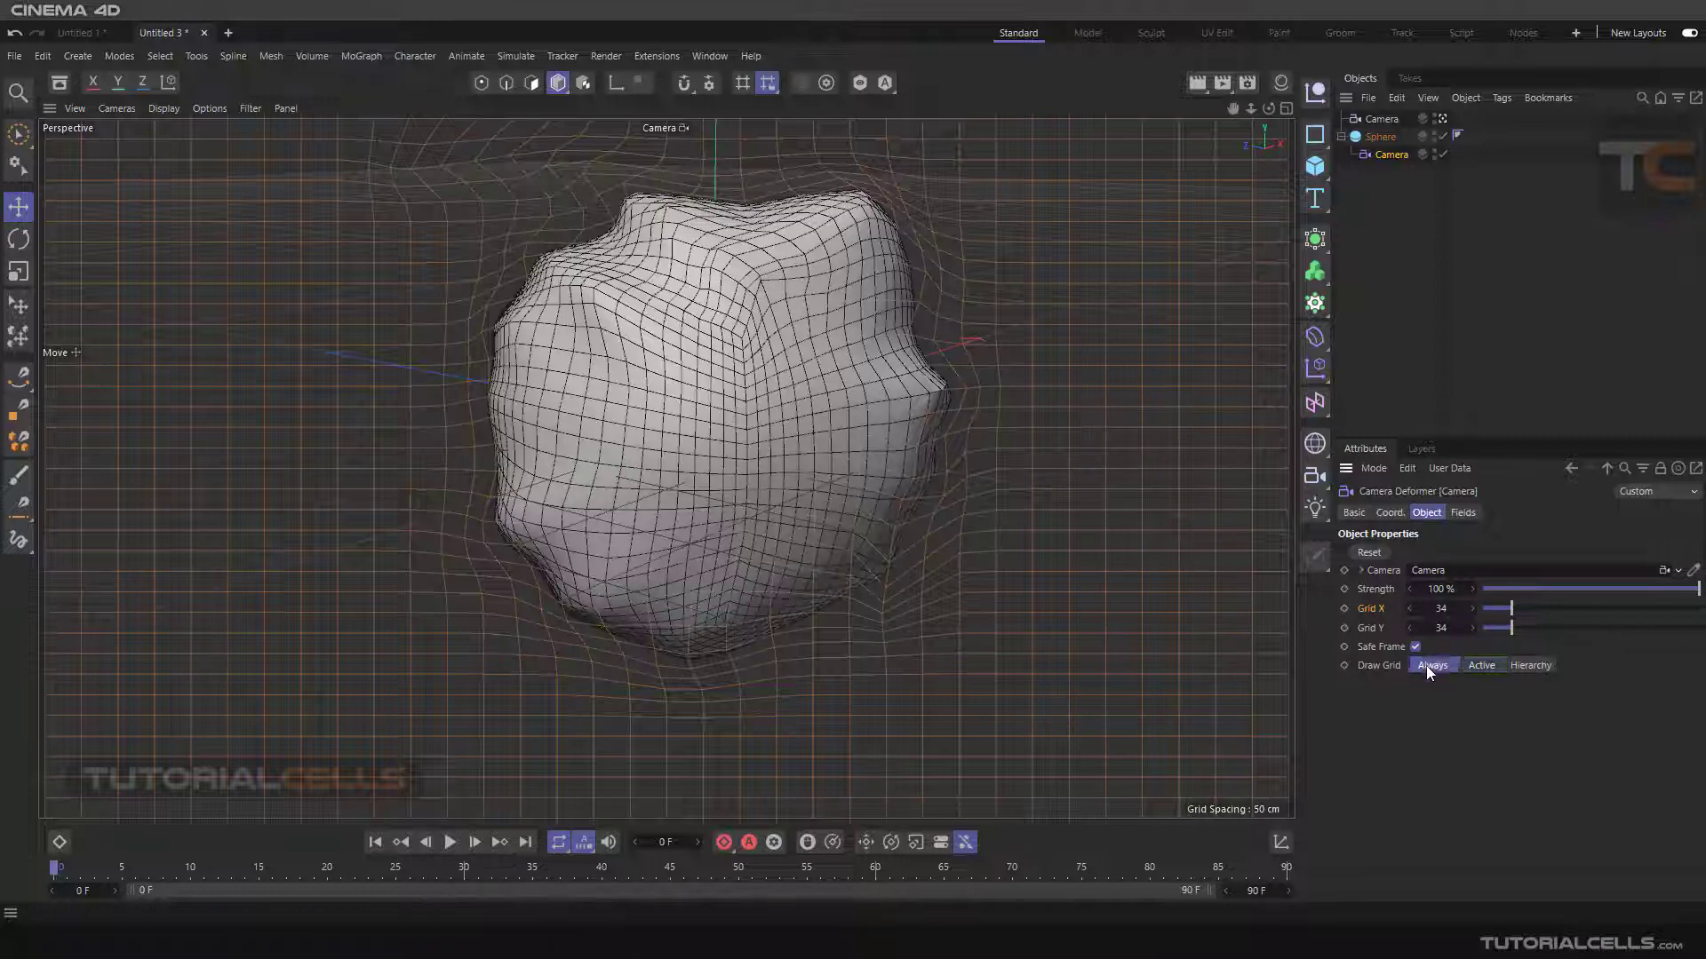
Compare grid display by selecting the Camera and toggling its view, then set Draw Grid to Hierarchy.
{"action": "left_click", "coordinate": [1381, 118]}
{"action": "left_click", "coordinate": [1388, 155]}
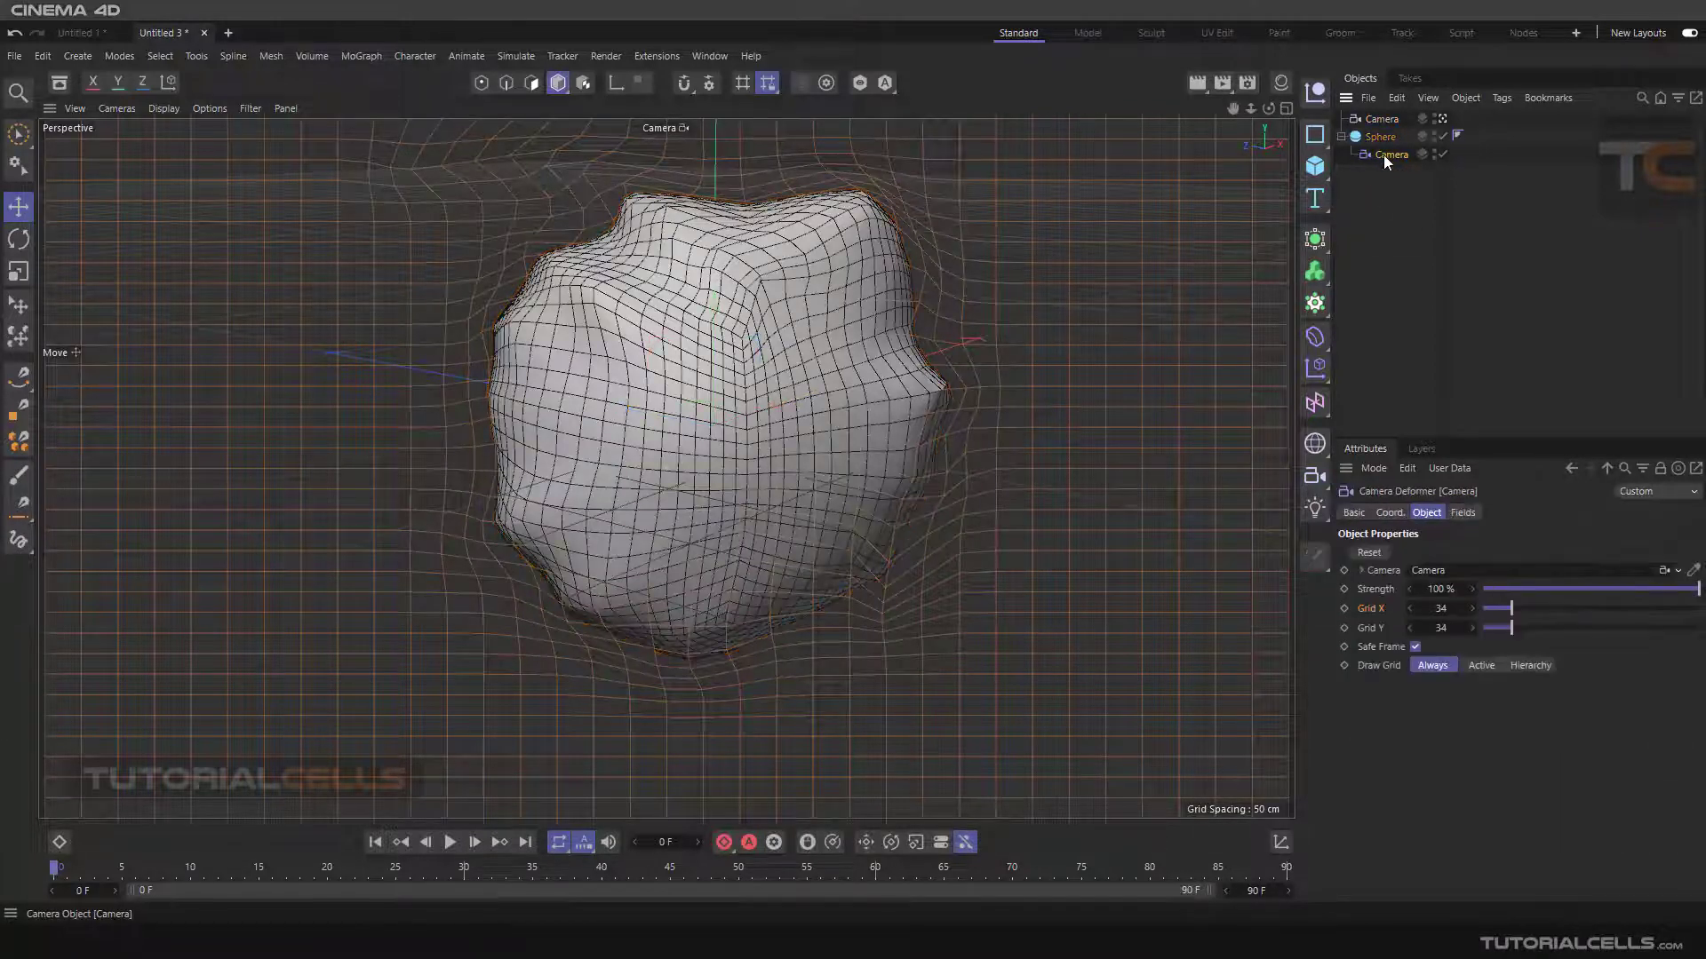
{"action": "left_click", "coordinate": [1441, 119]}
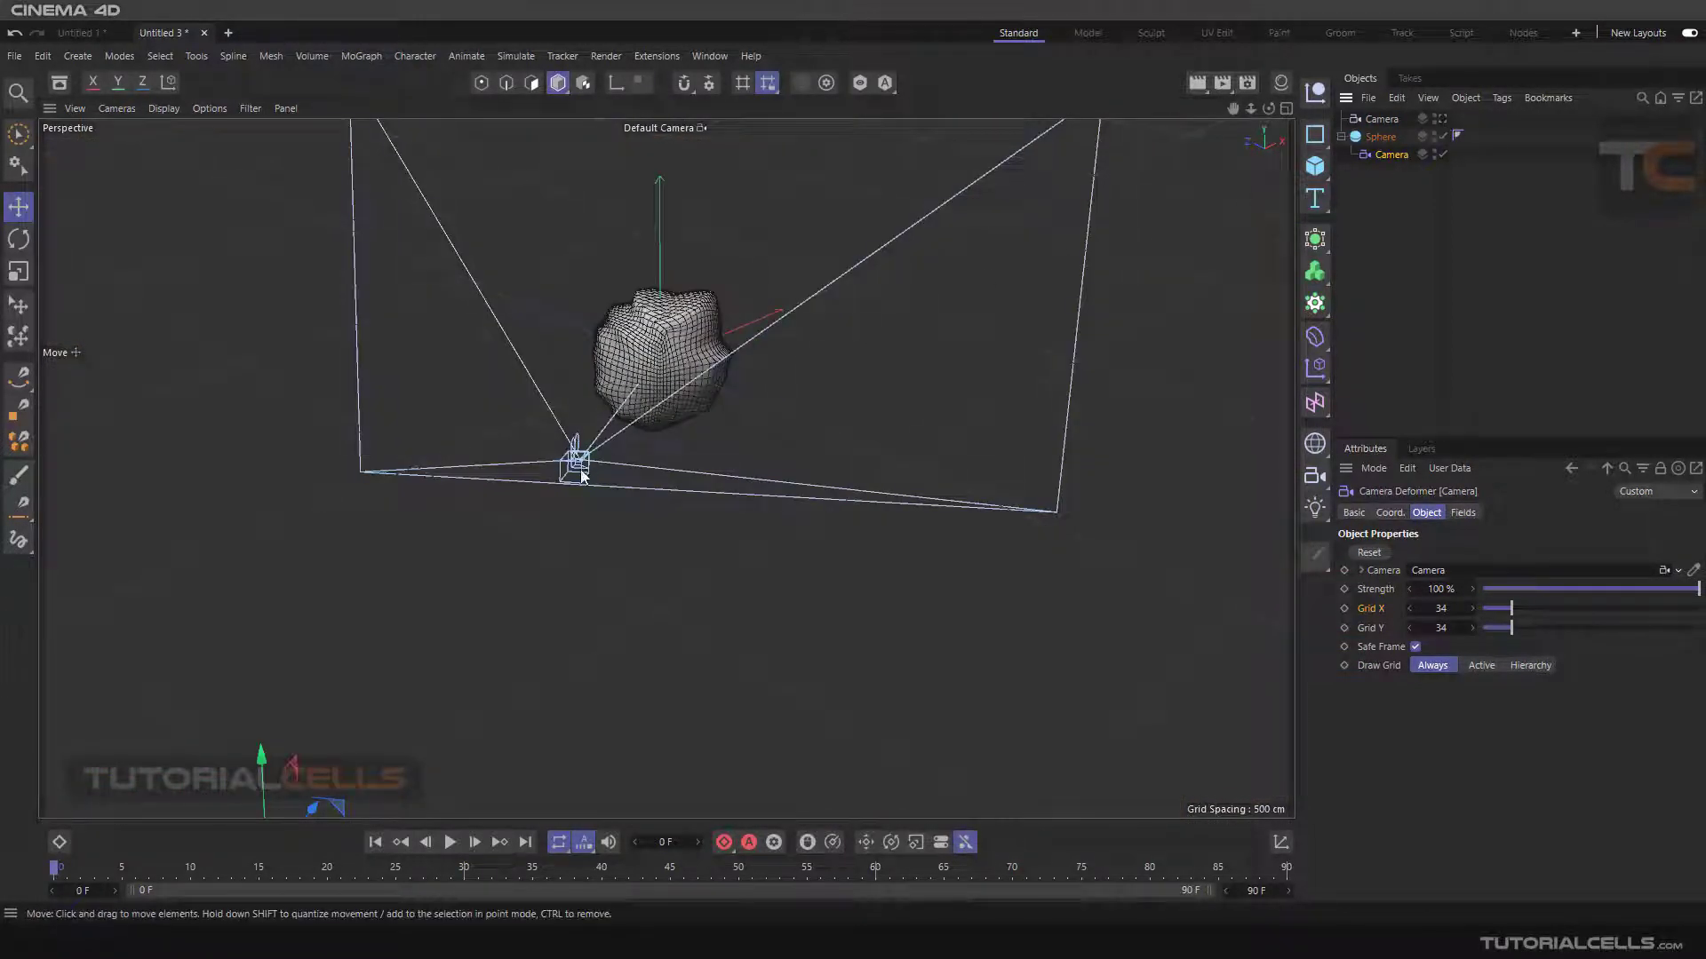
{"action": "left_click", "coordinate": [1441, 119]}
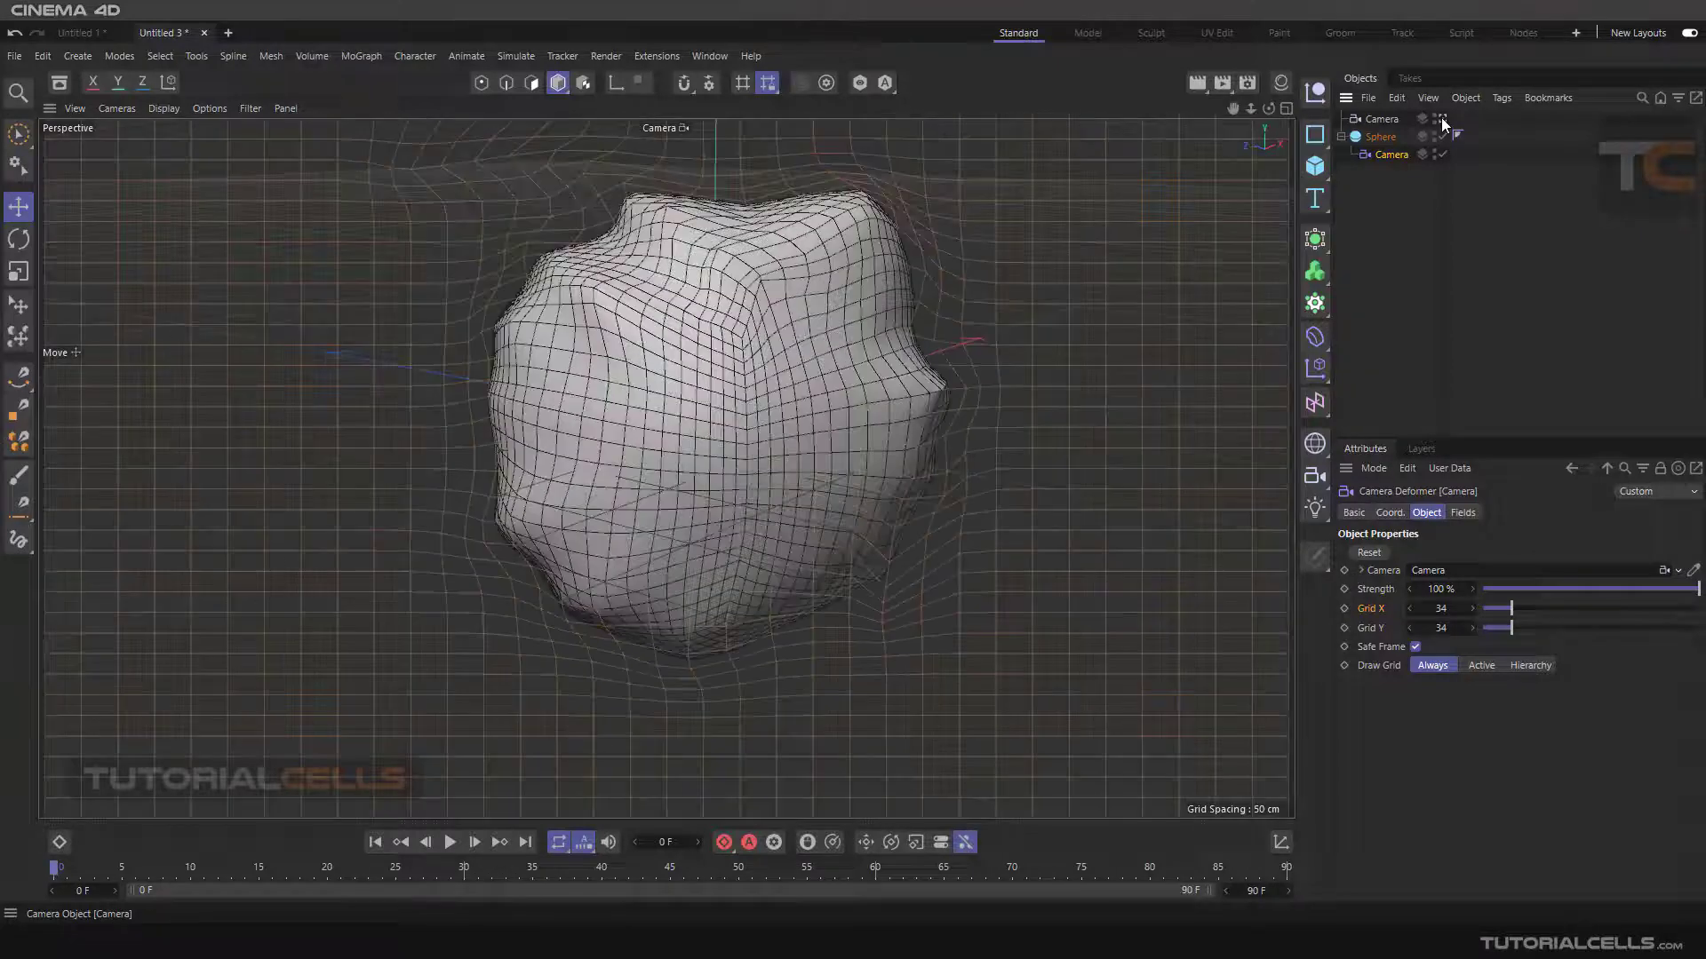
{"action": "left_click", "coordinate": [1530, 665]}
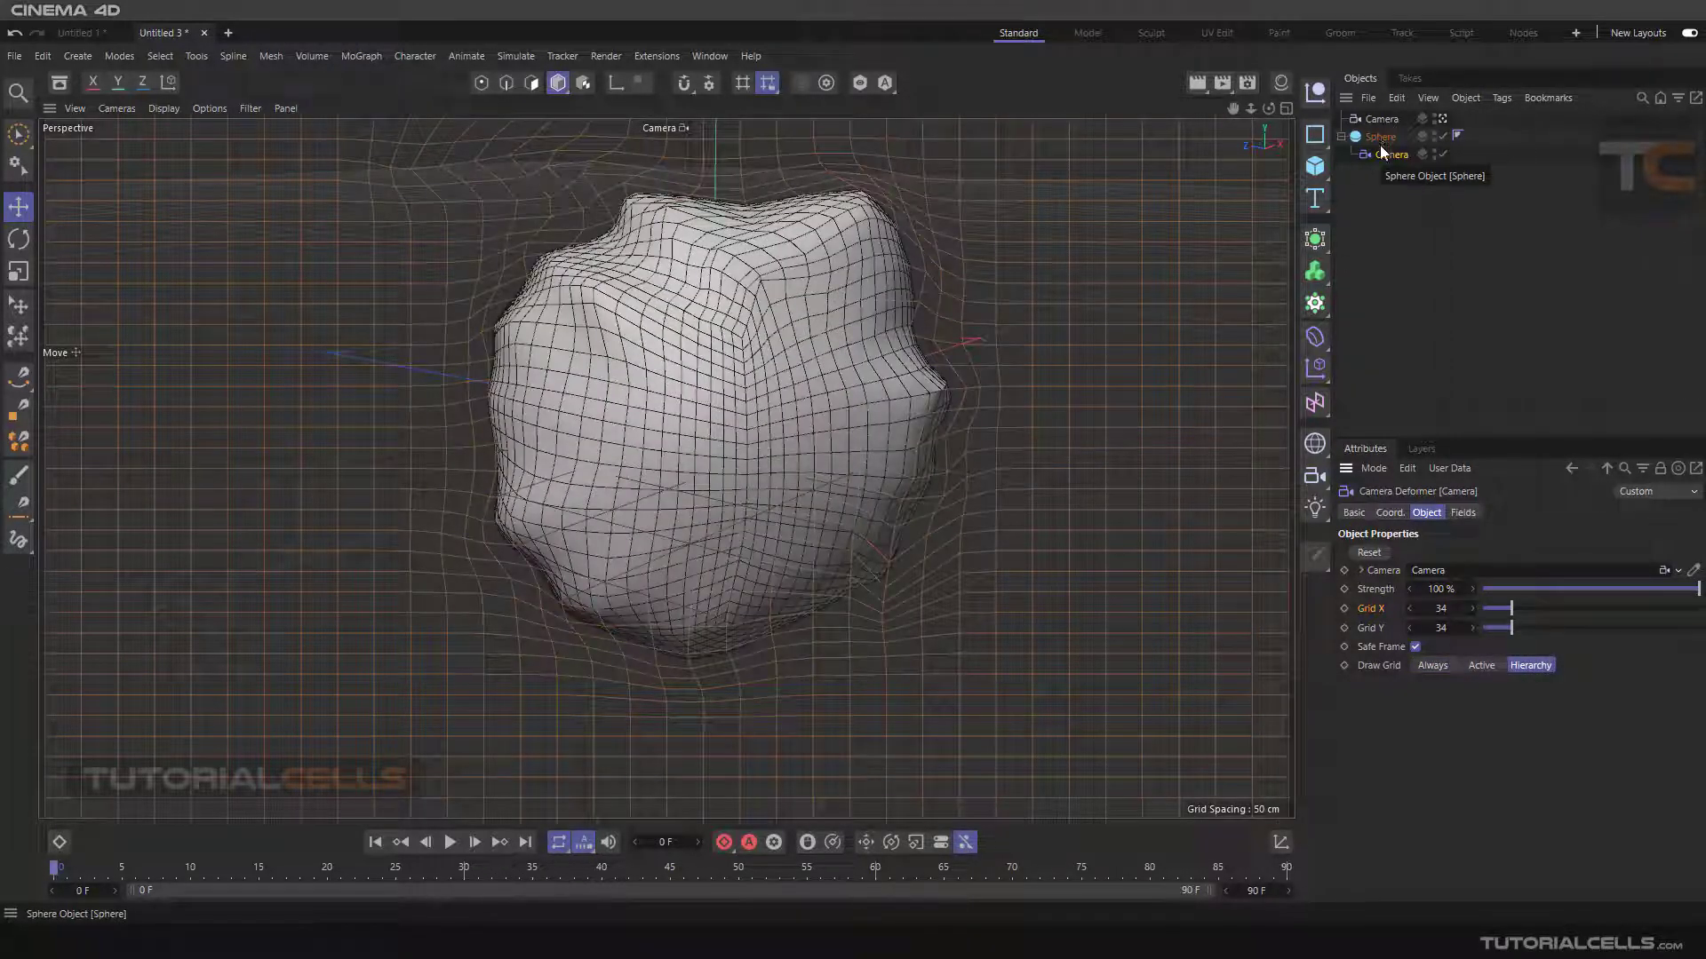
Check grid display on Camera and Sphere, return Draw Grid to Always, and test the Strength slider.
{"action": "left_click", "coordinate": [1382, 121]}
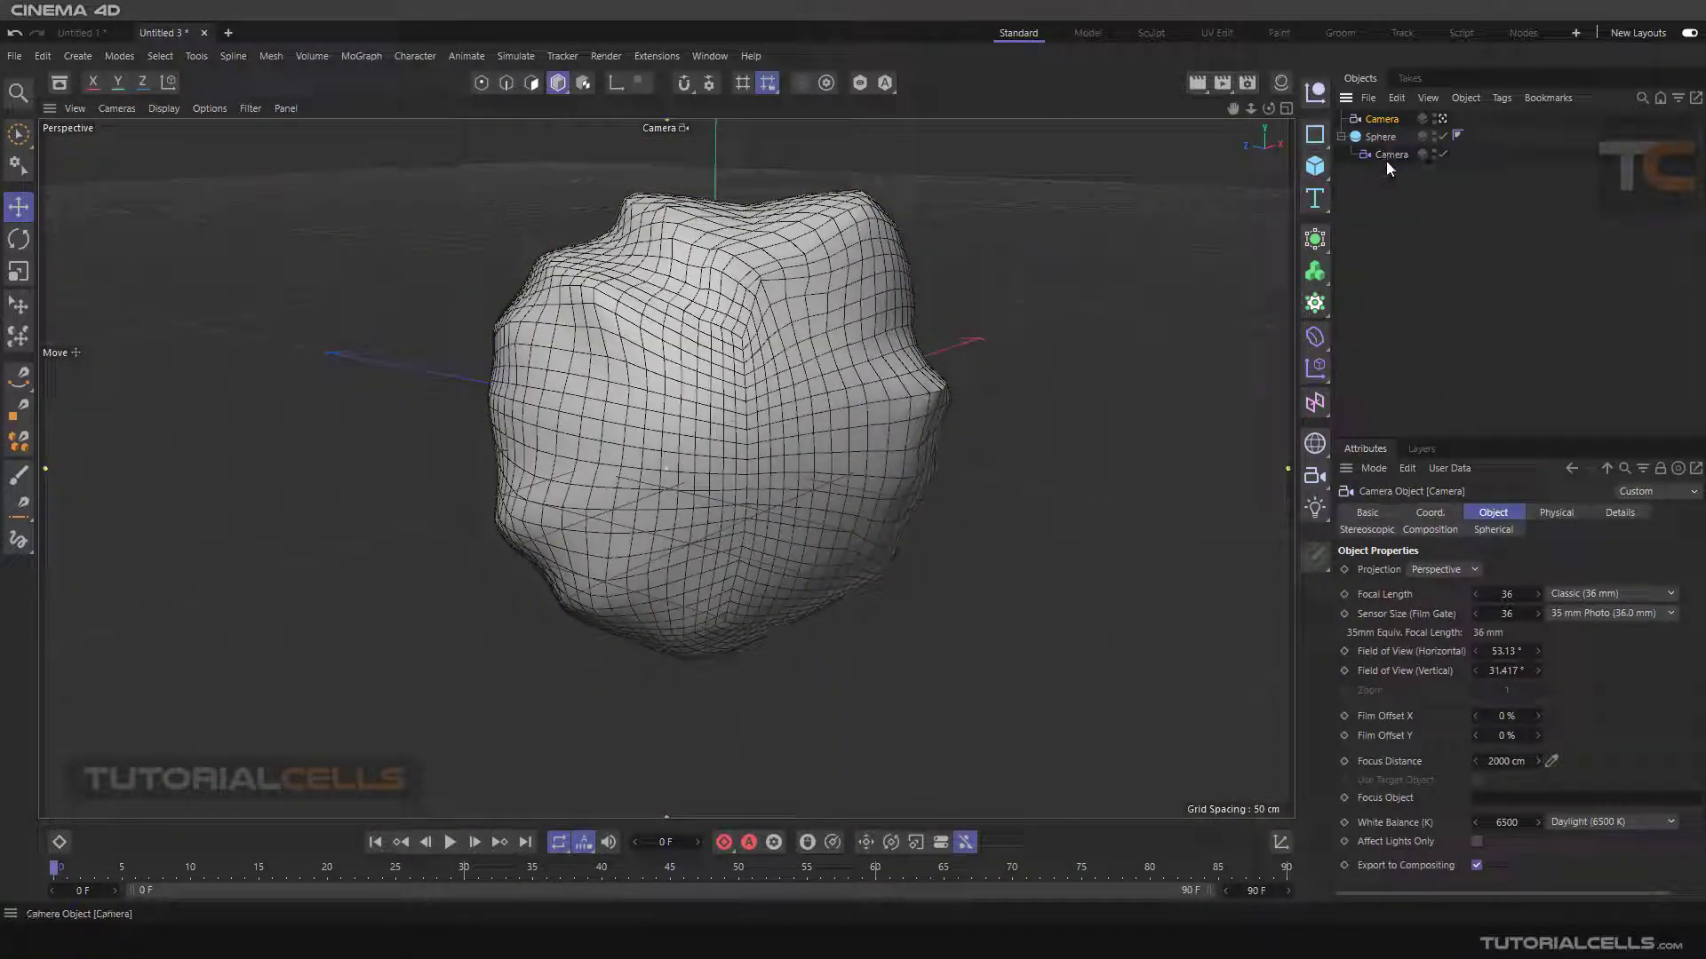
{"action": "left_click", "coordinate": [1381, 140]}
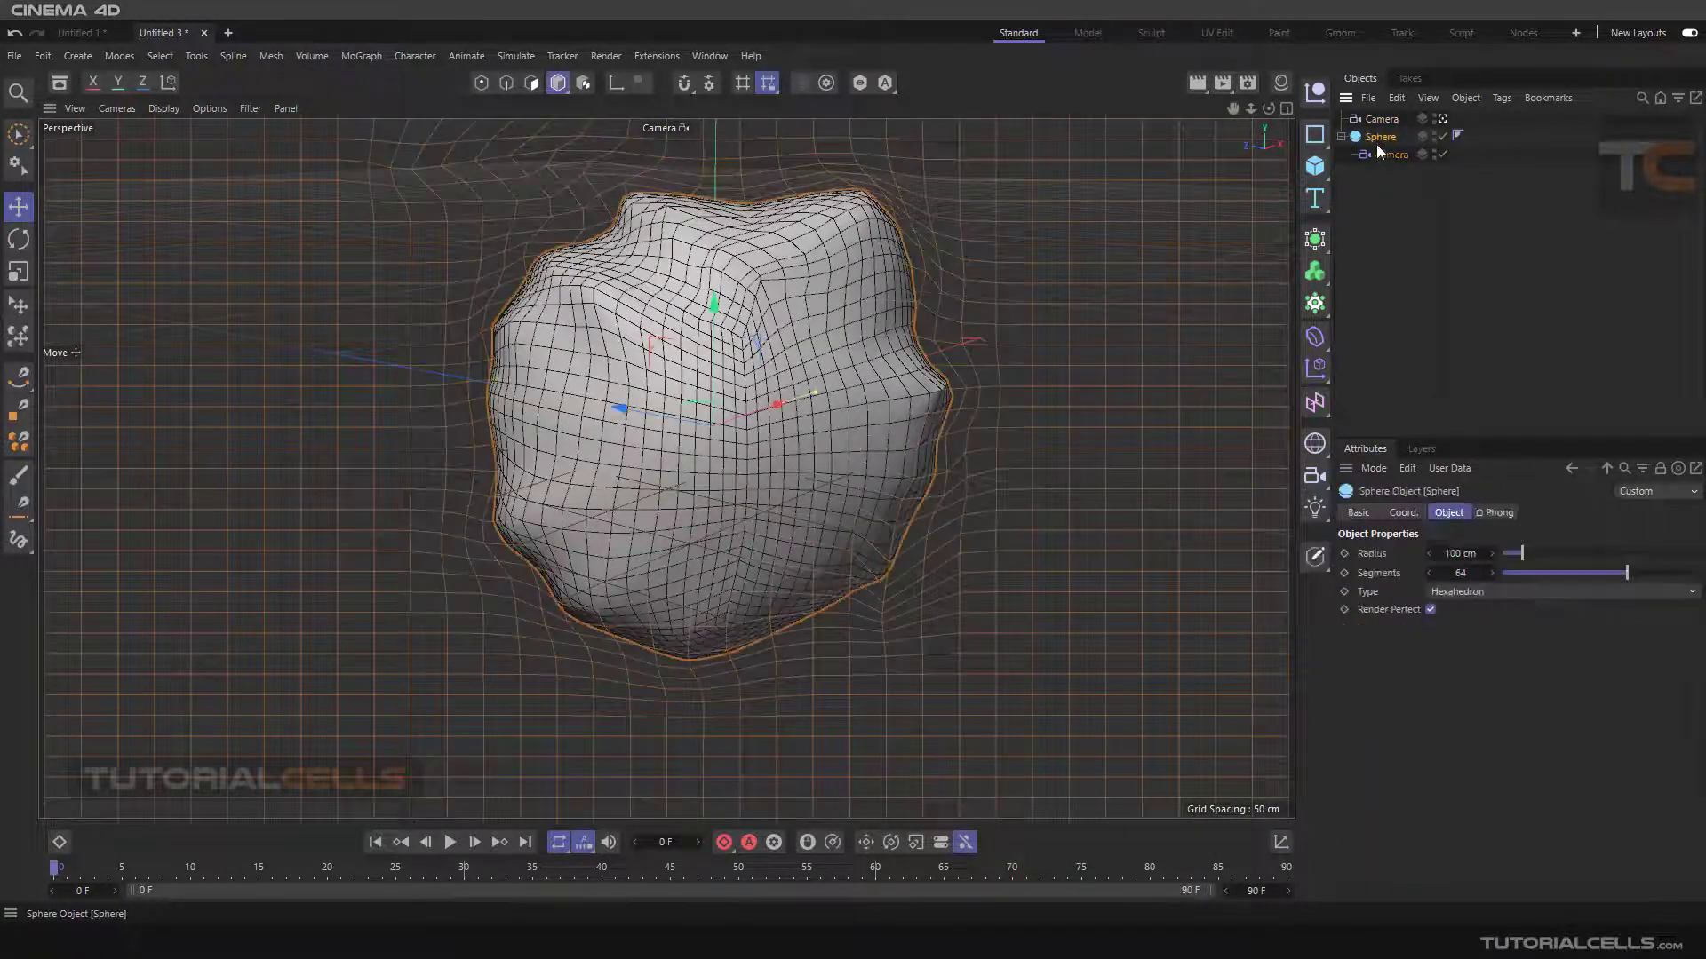
{"action": "left_click", "coordinate": [1384, 156]}
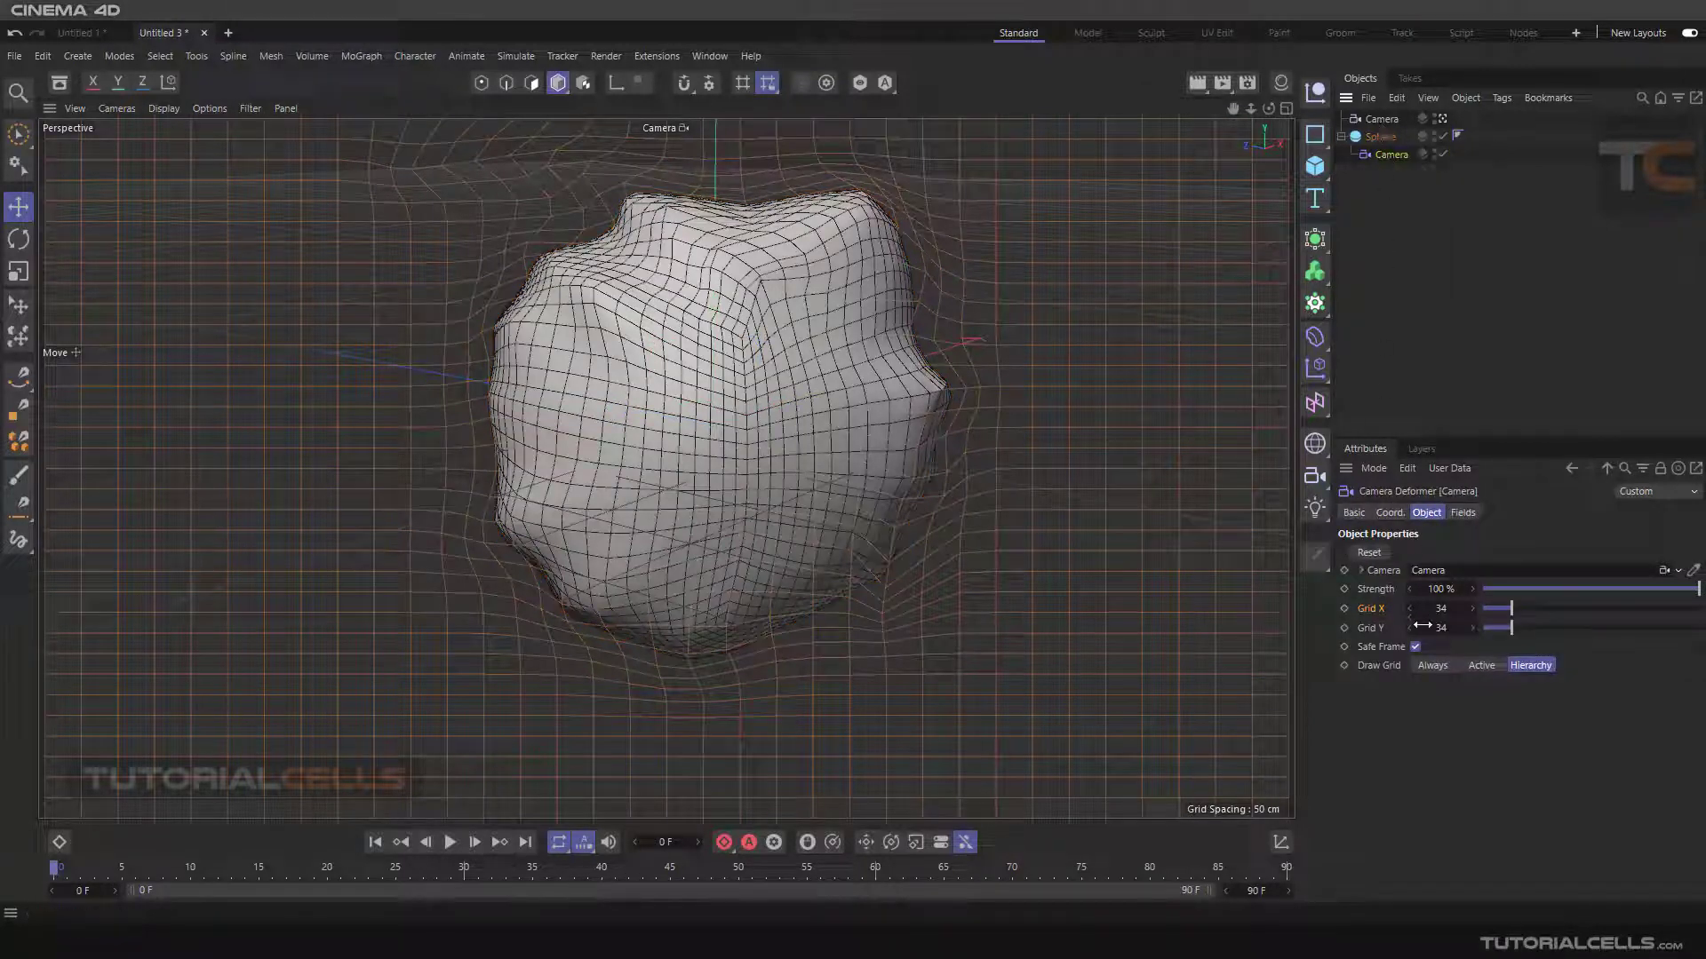
{"action": "left_click", "coordinate": [1432, 665]}
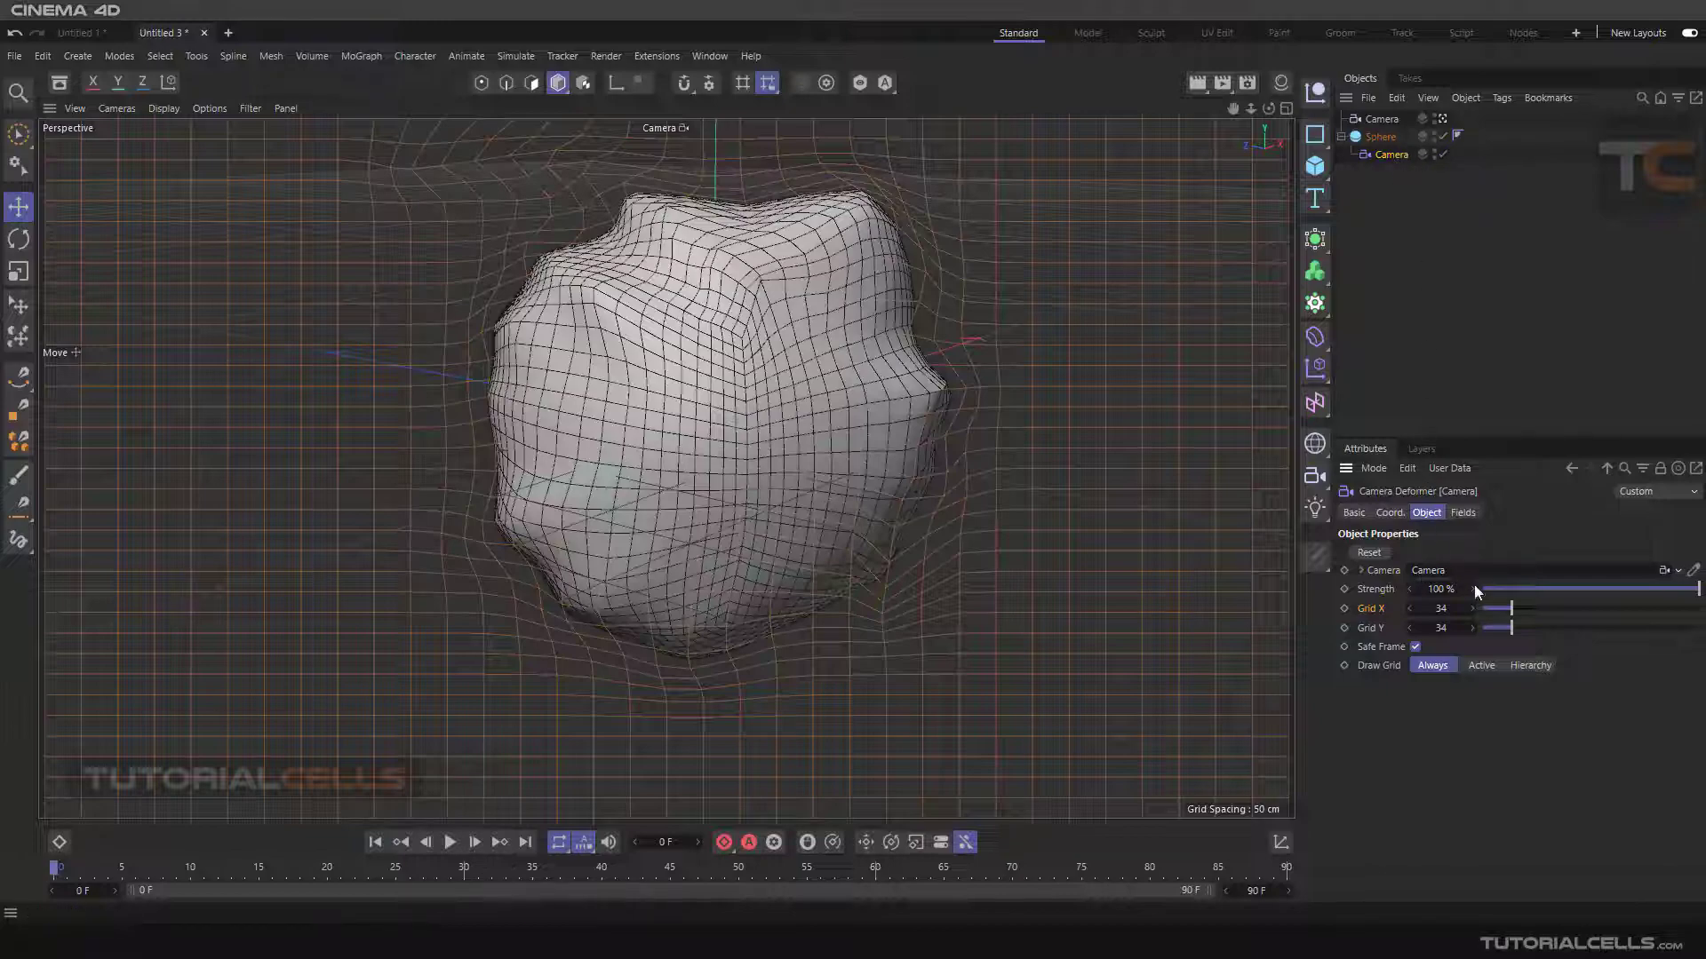
{"action": "mouse_move", "coordinate": [1690, 592]}
{"action": "left_mouse_down"}
{"action": "mouse_move", "coordinate": [1439, 595]}
{"action": "mouse_move", "coordinate": [1699, 591]}
{"action": "left_mouse_up"}
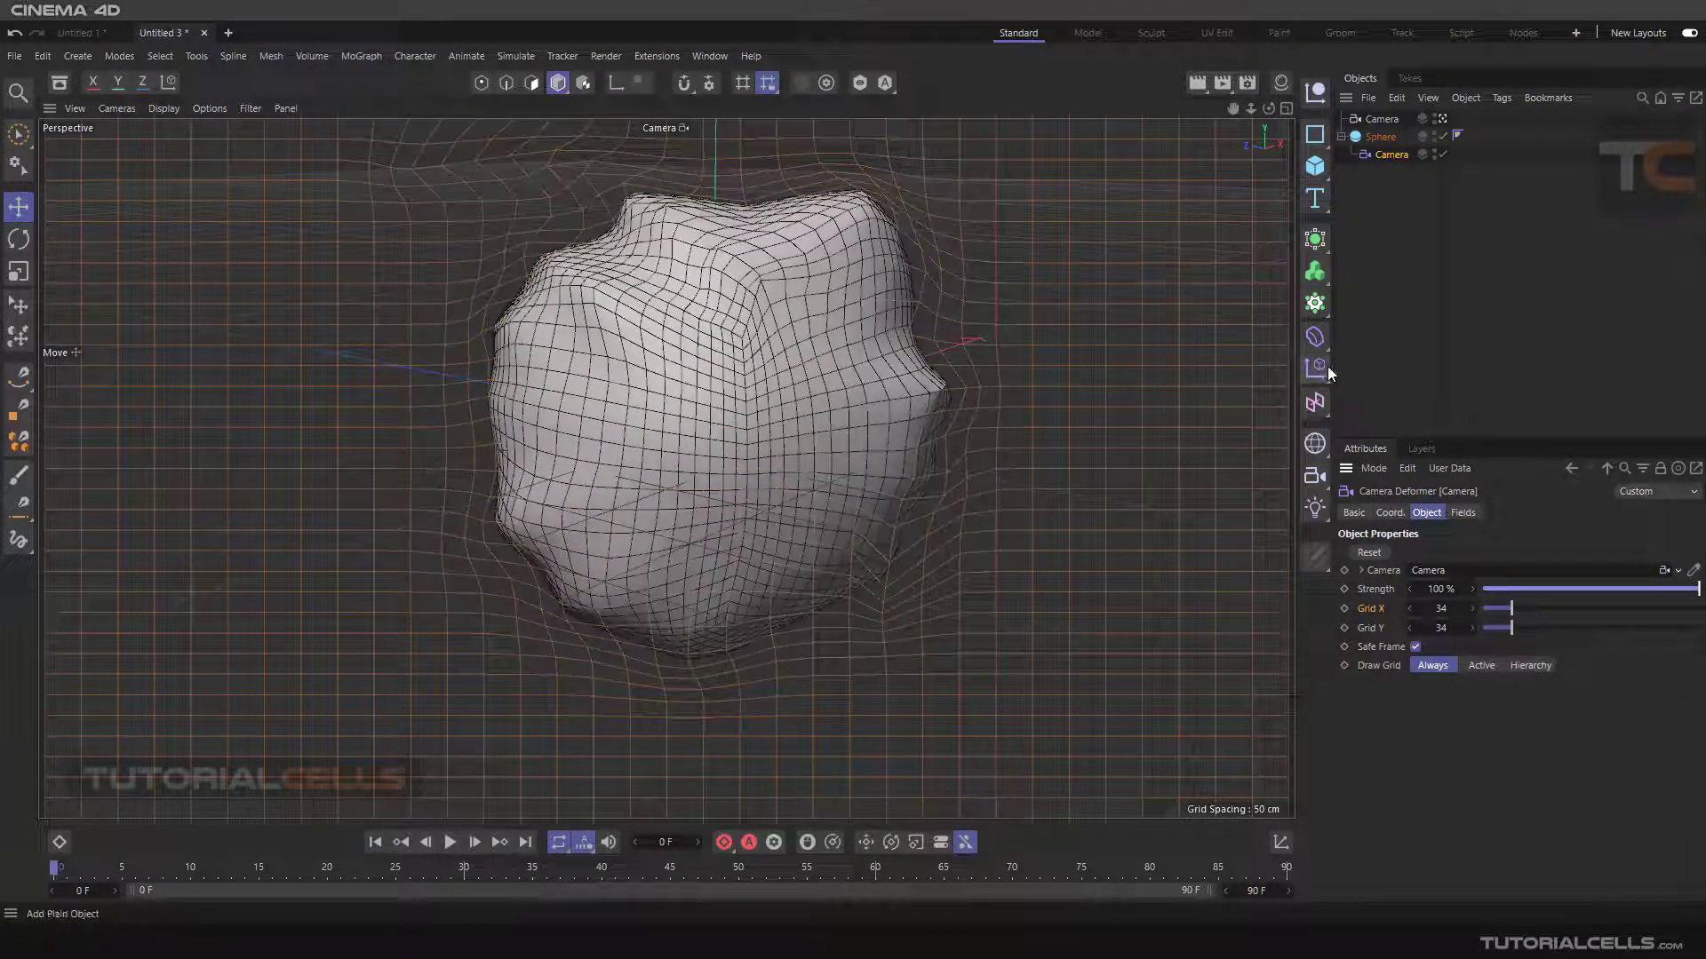
{"action": "left_click_drag", "start_coordinate": [1337, 367], "coordinate": [1411, 366]}
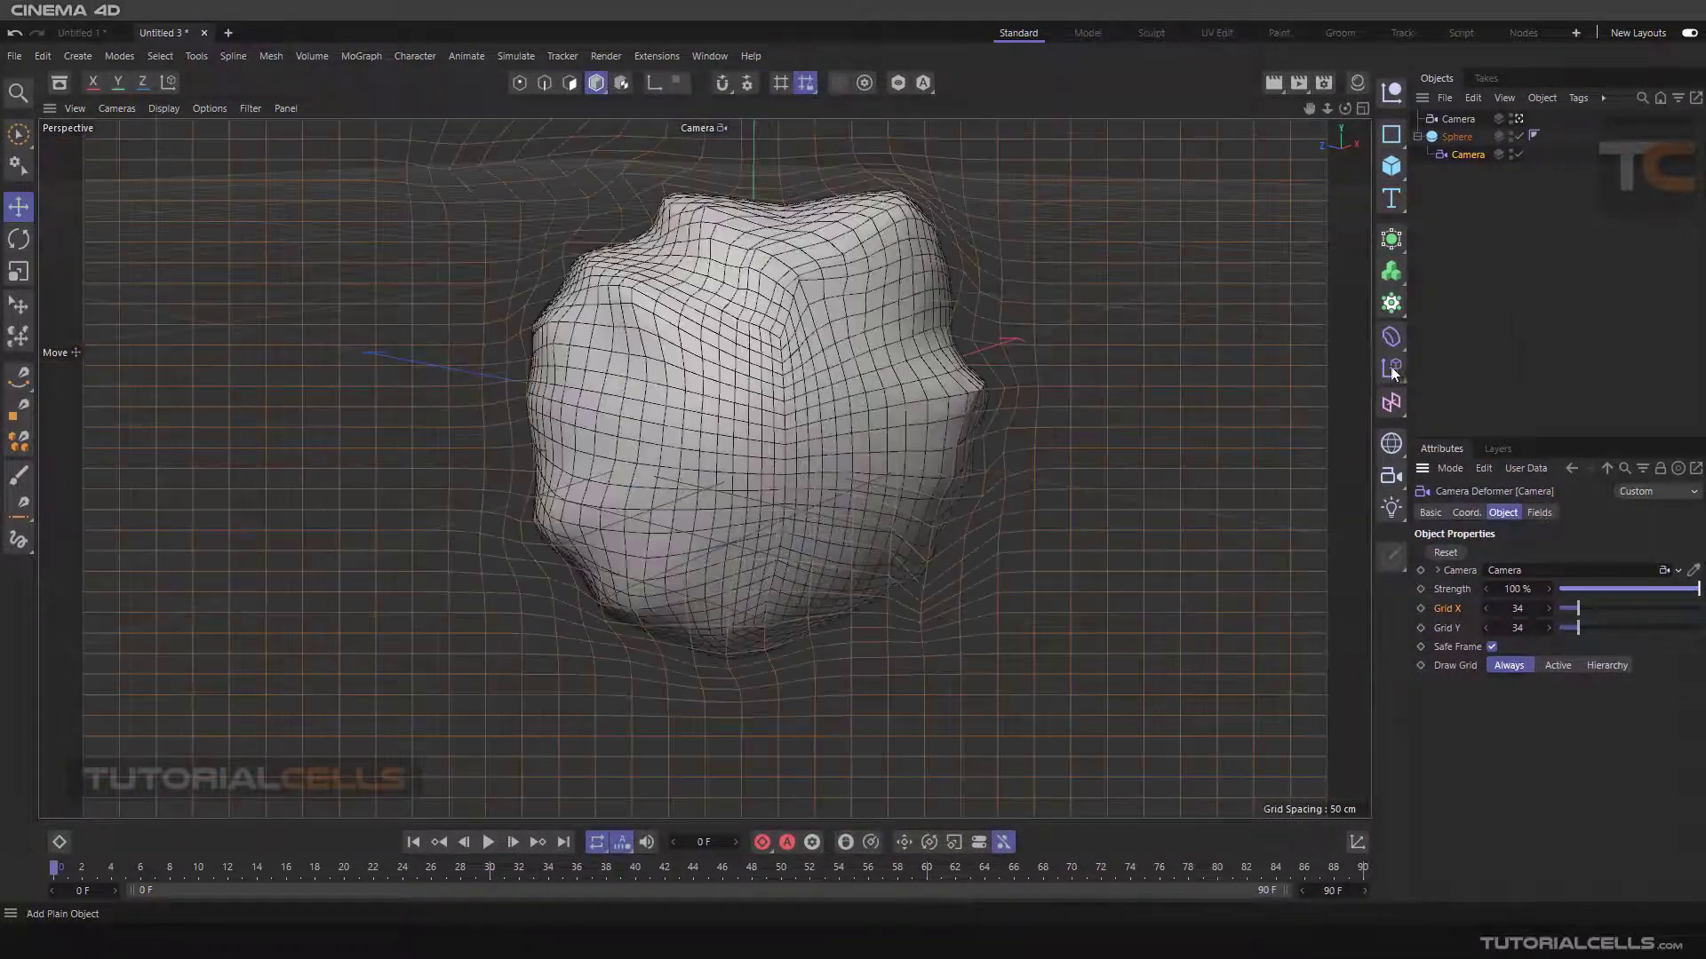
Open the Render Settings, reposition the window, and close it.
{"action": "left_click", "coordinate": [1323, 84]}
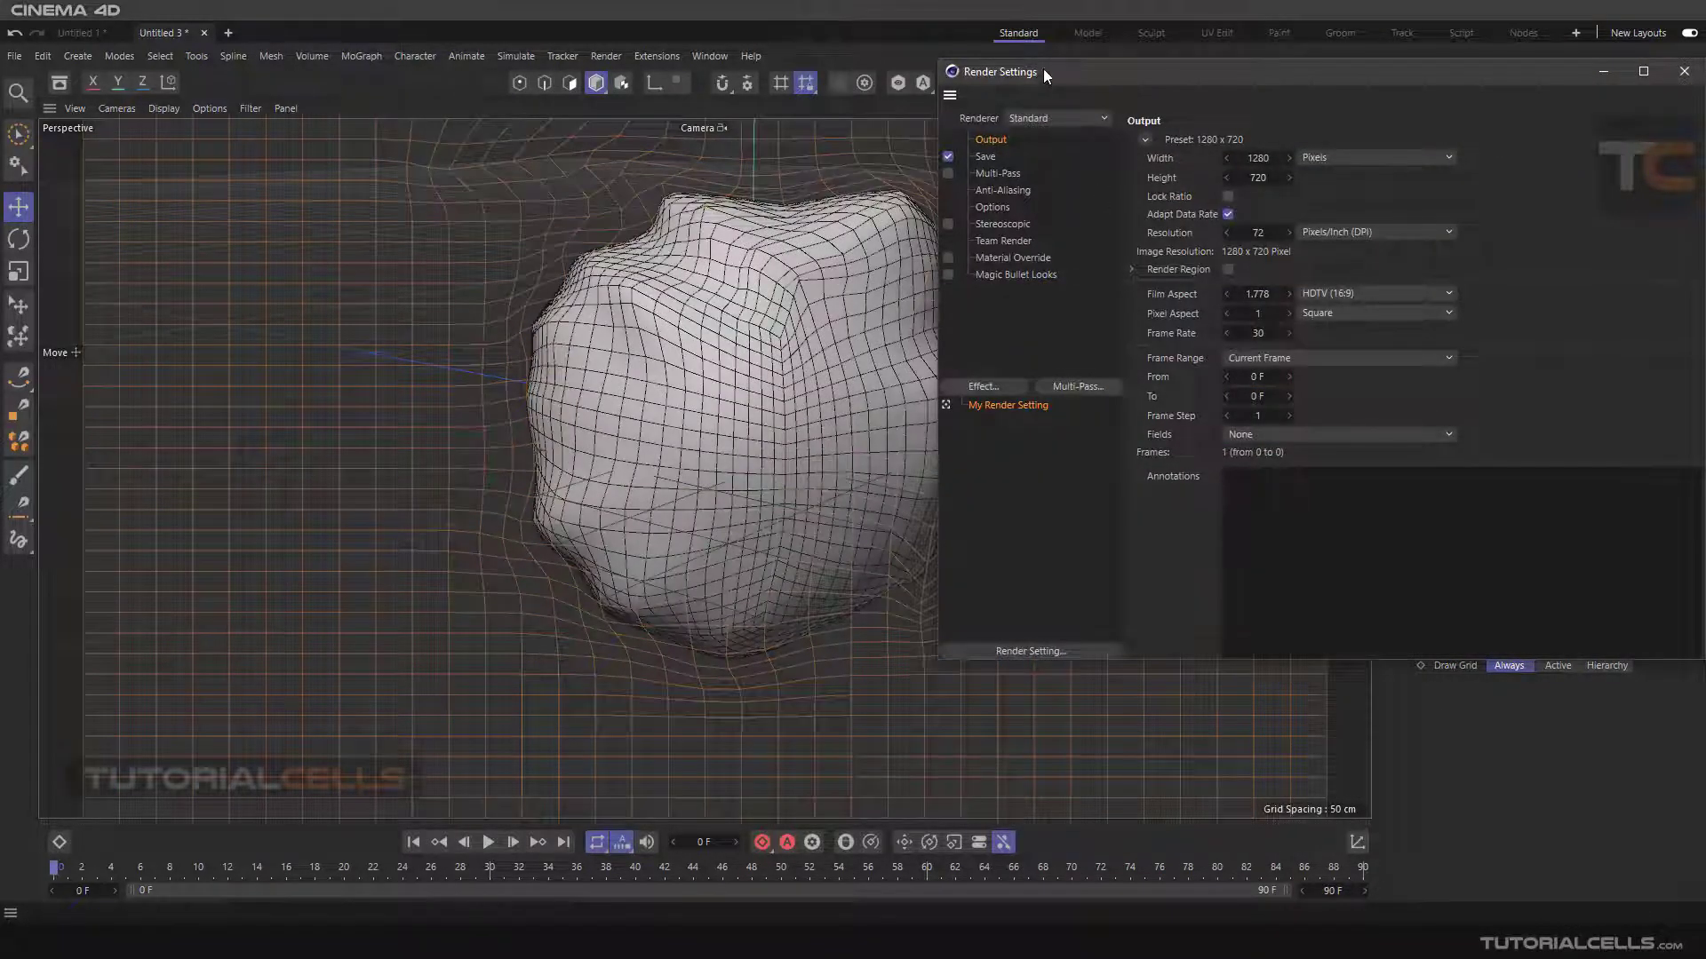
{"action": "left_click_drag", "start_coordinate": [1039, 69], "coordinate": [575, 172]}
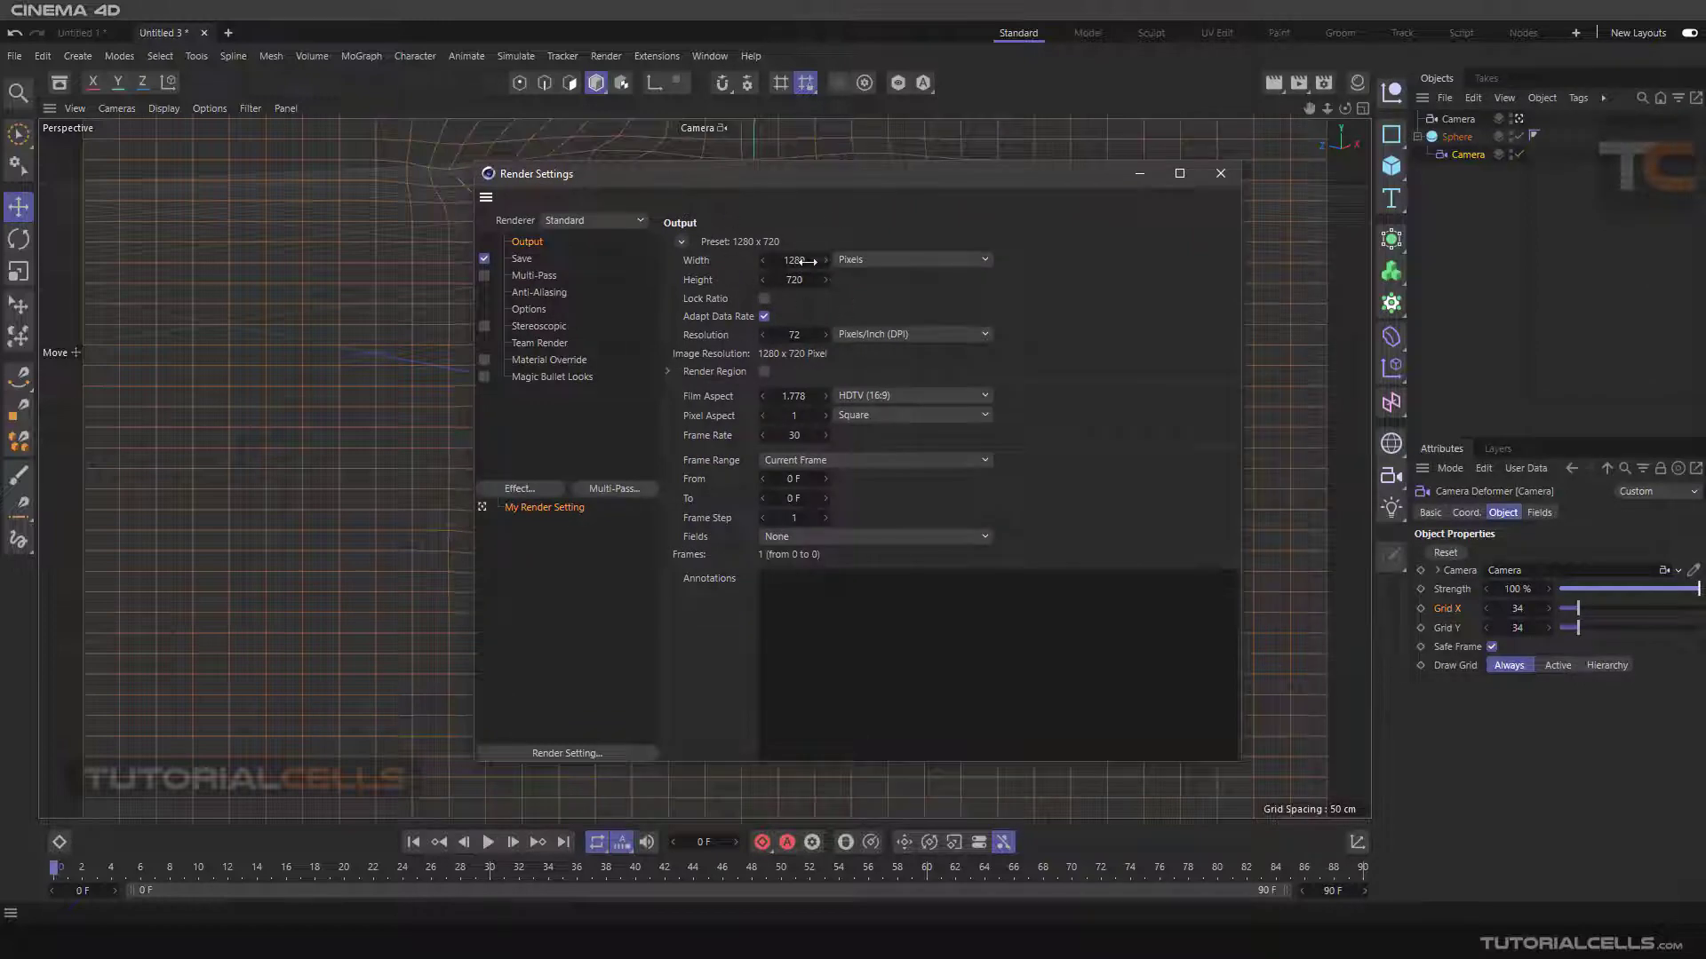
{"action": "left_click", "coordinate": [1220, 174]}
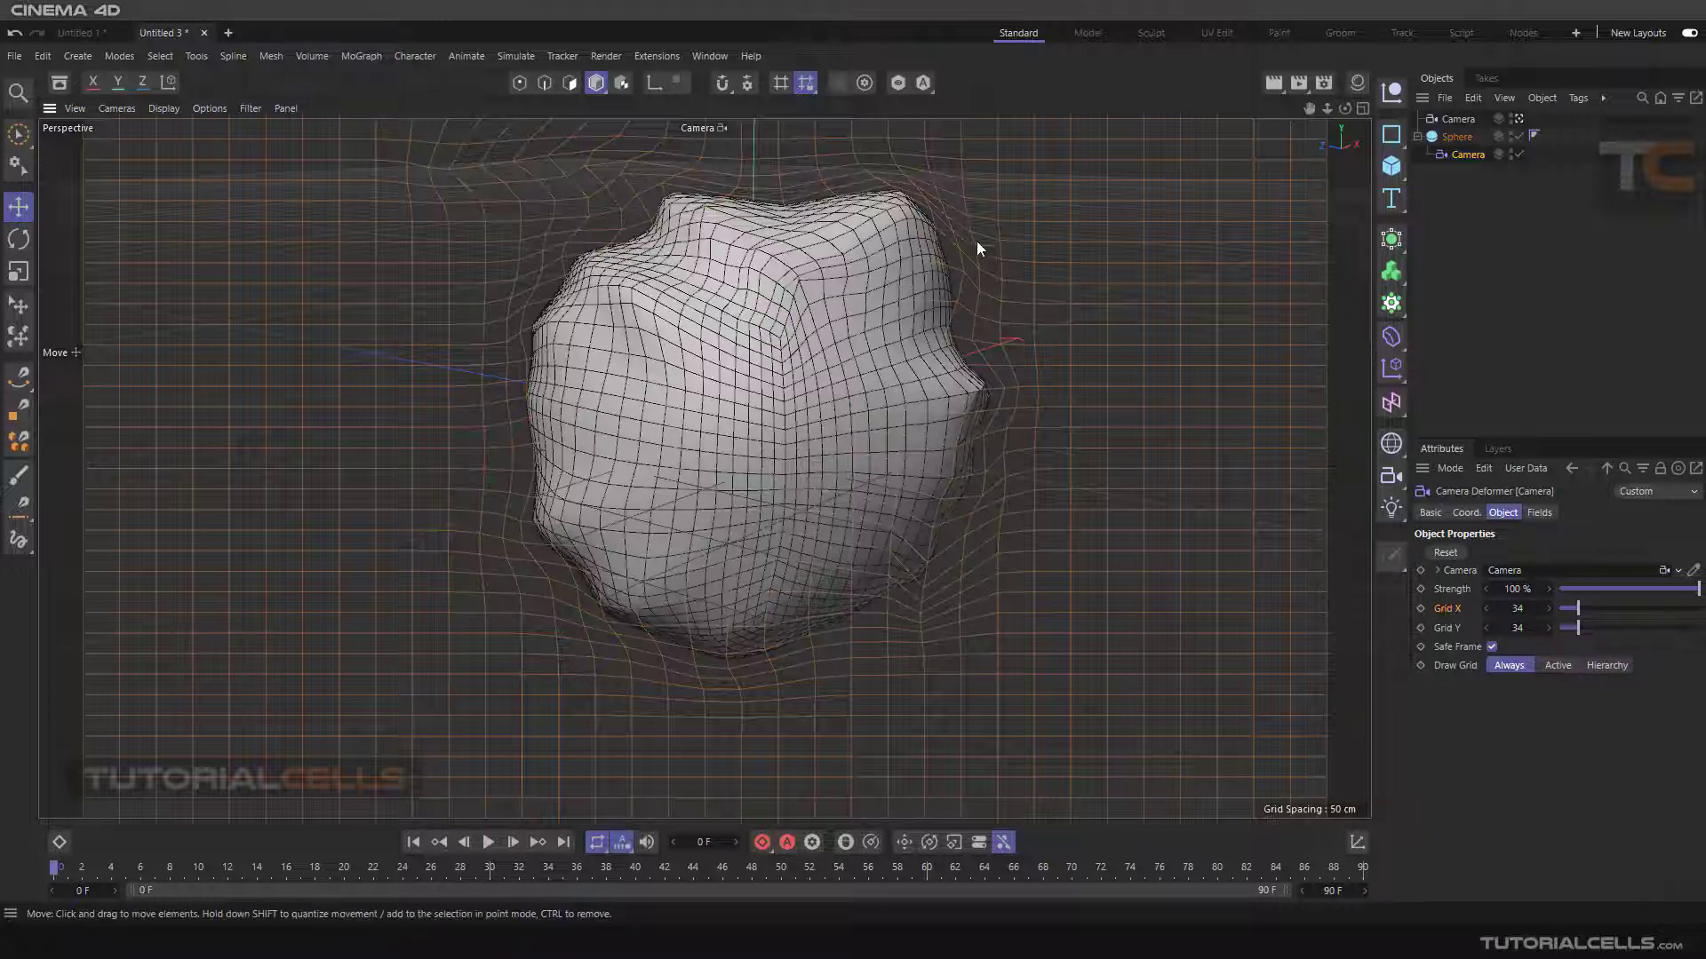
Toggle Safe Frame off and back on, then leave the camera view to see the frustum.
{"action": "left_click", "coordinate": [1491, 647]}
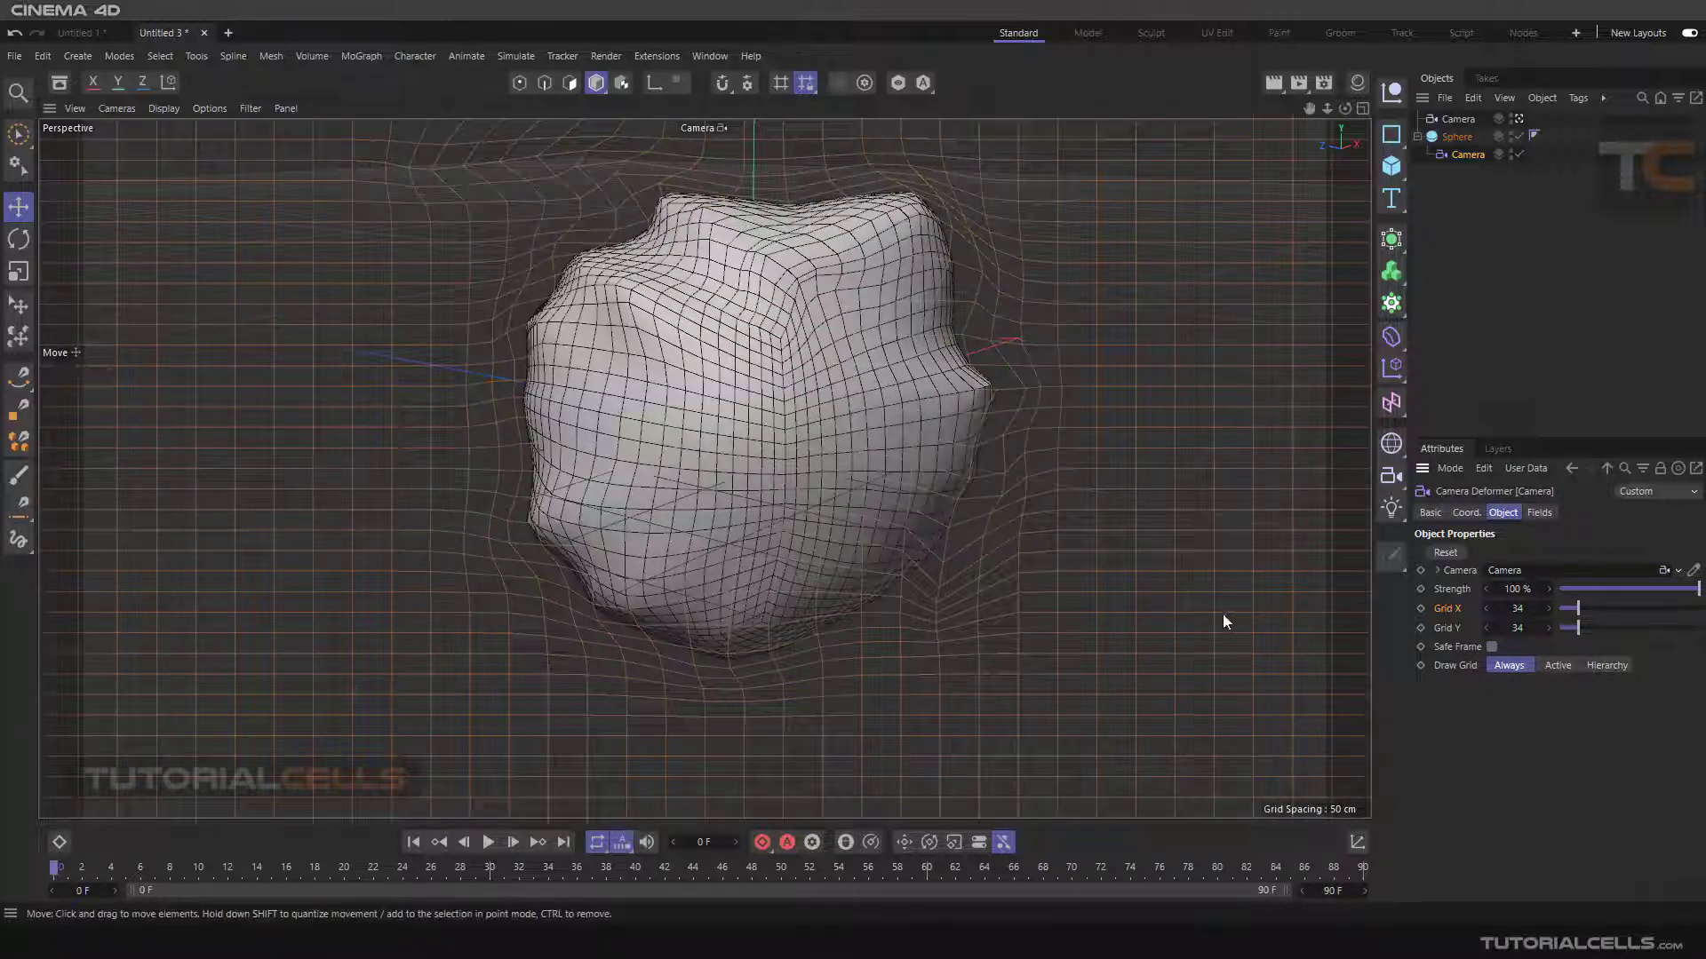
{"action": "left_click", "coordinate": [1491, 647]}
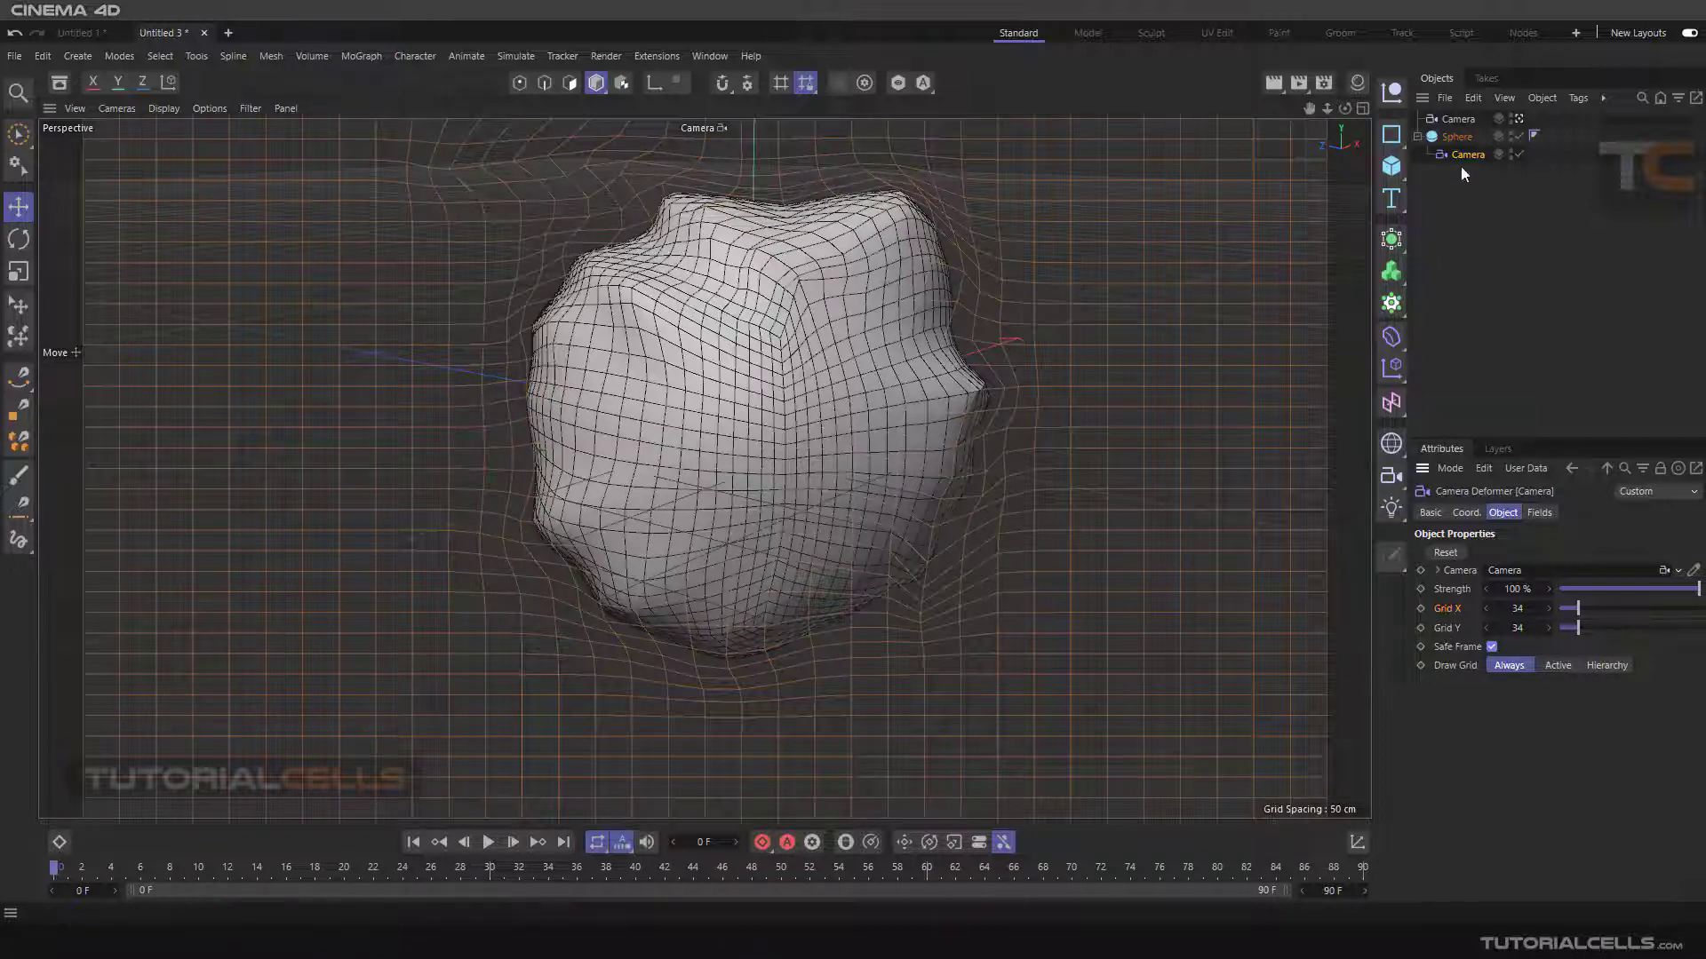
{"action": "left_click", "coordinate": [1518, 119]}
{"action": "left_click_drag", "start_coordinate": [853, 417], "coordinate": [780, 396], "text": "alt"}
Show the Camera deformer's Fields tab and browse the Deformer and MoGraph palettes without adding anything.
{"action": "left_click", "coordinate": [1539, 513]}
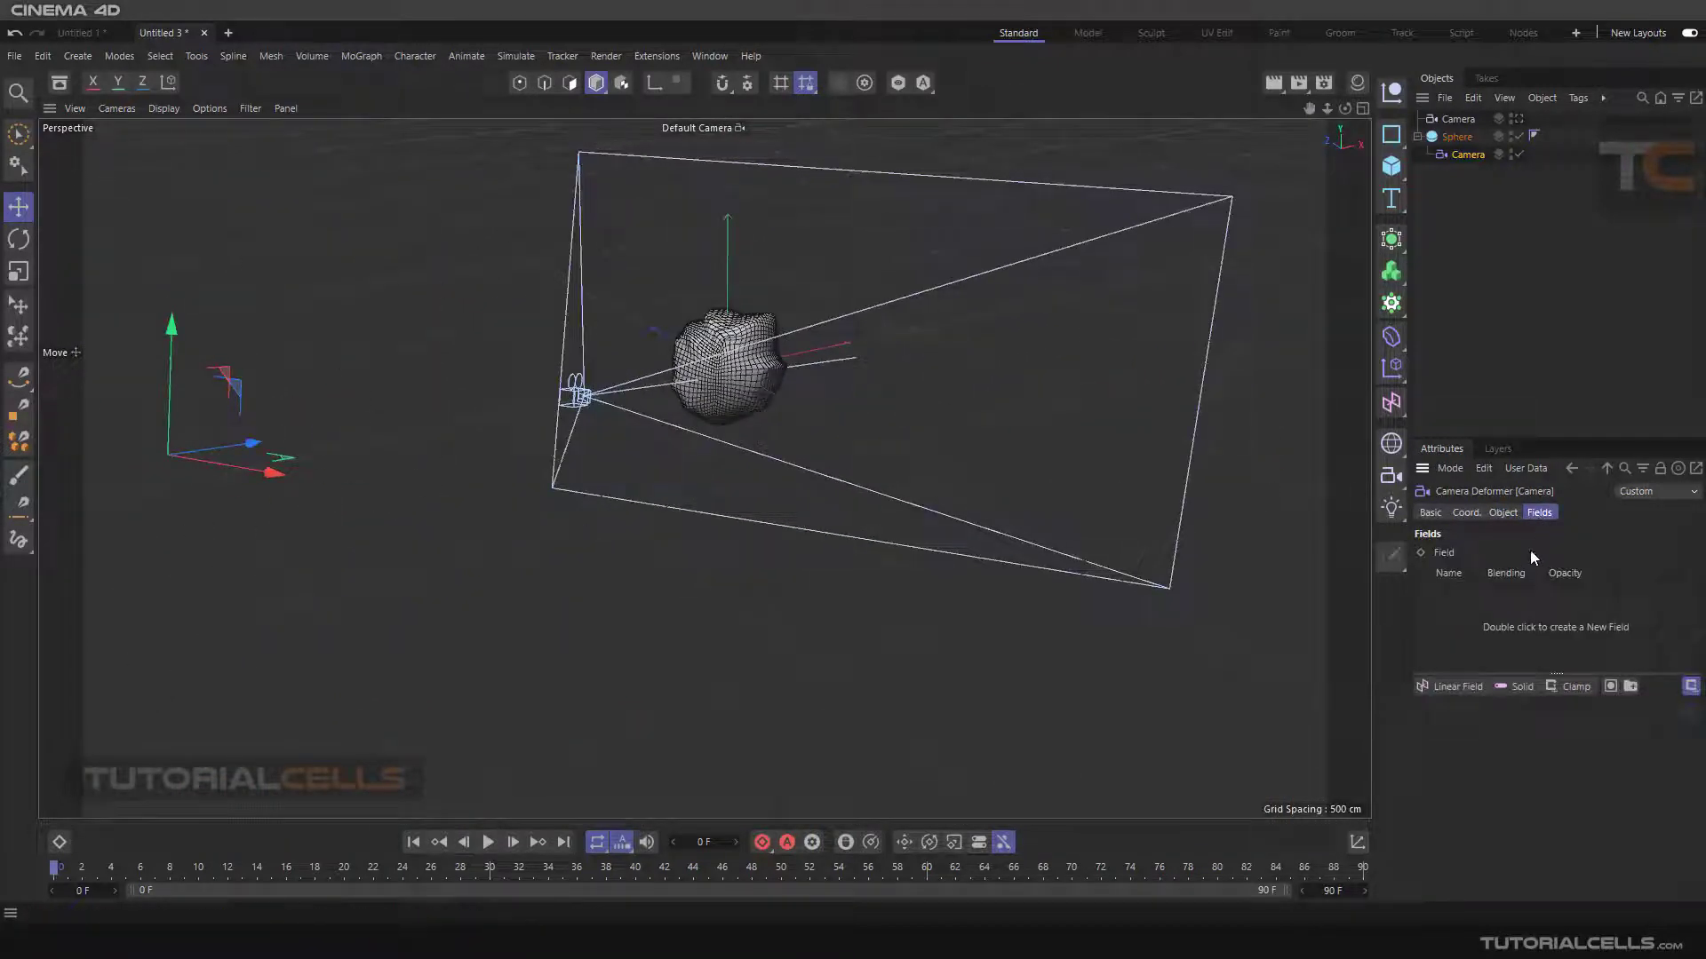
{"action": "left_click_drag", "start_coordinate": [1410, 378], "coordinate": [1331, 368]}
{"action": "left_click", "coordinate": [1310, 338]}
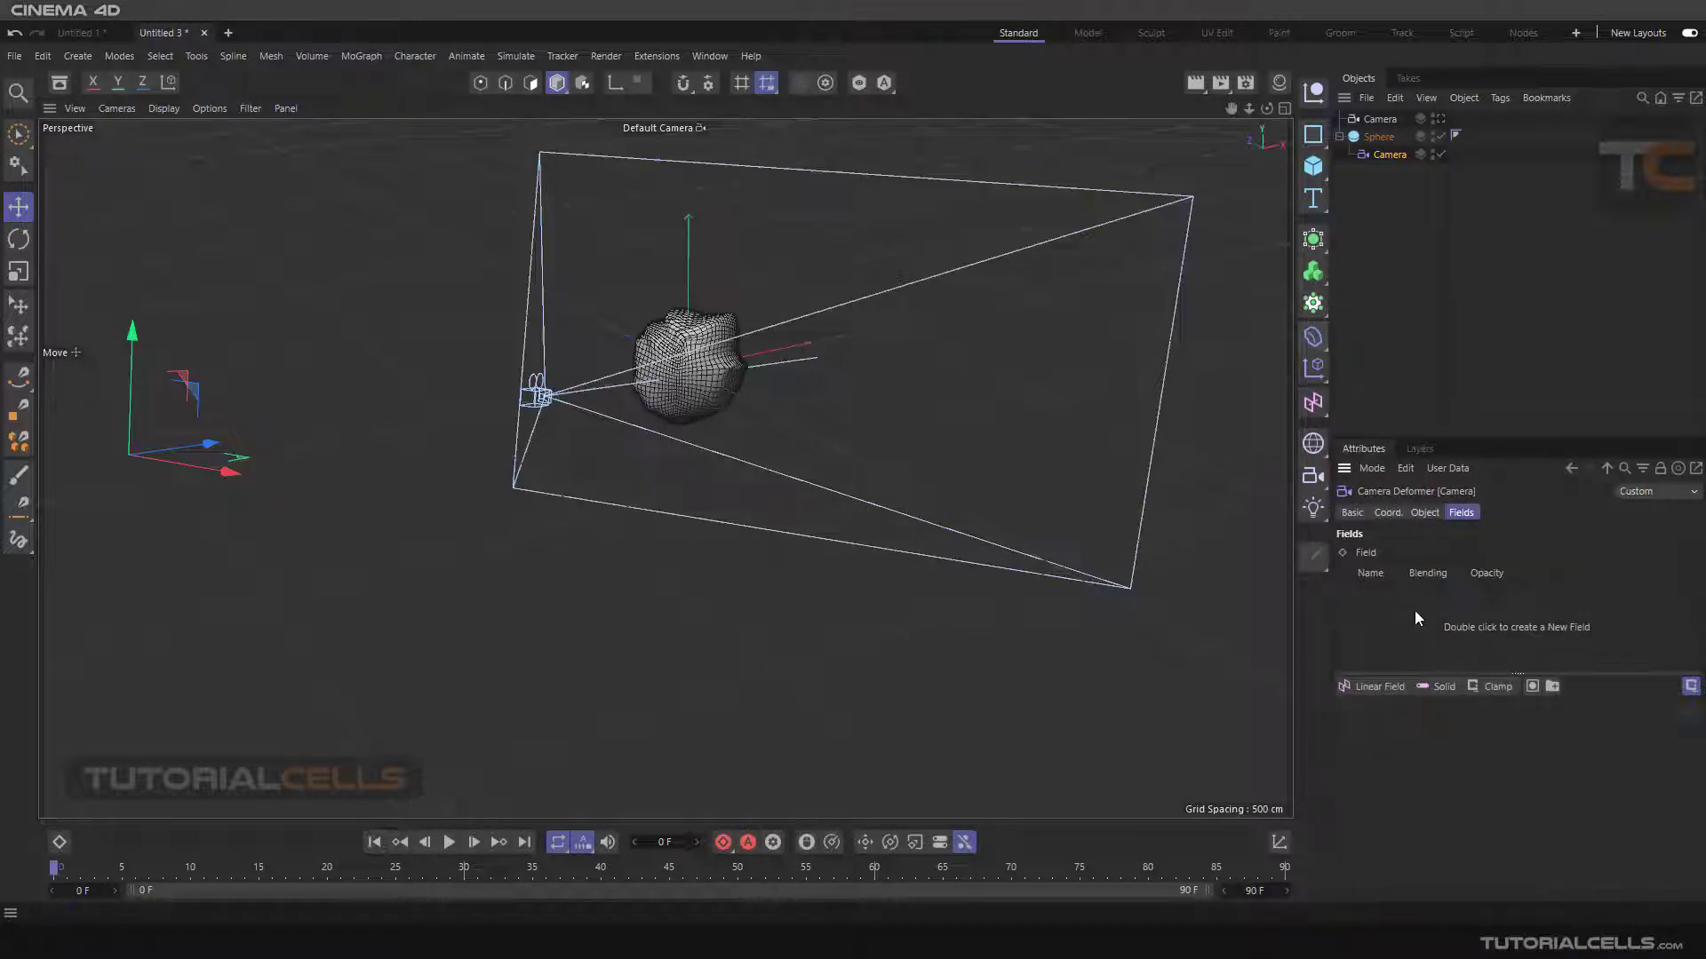
{"action": "left_click", "coordinate": [1315, 303]}
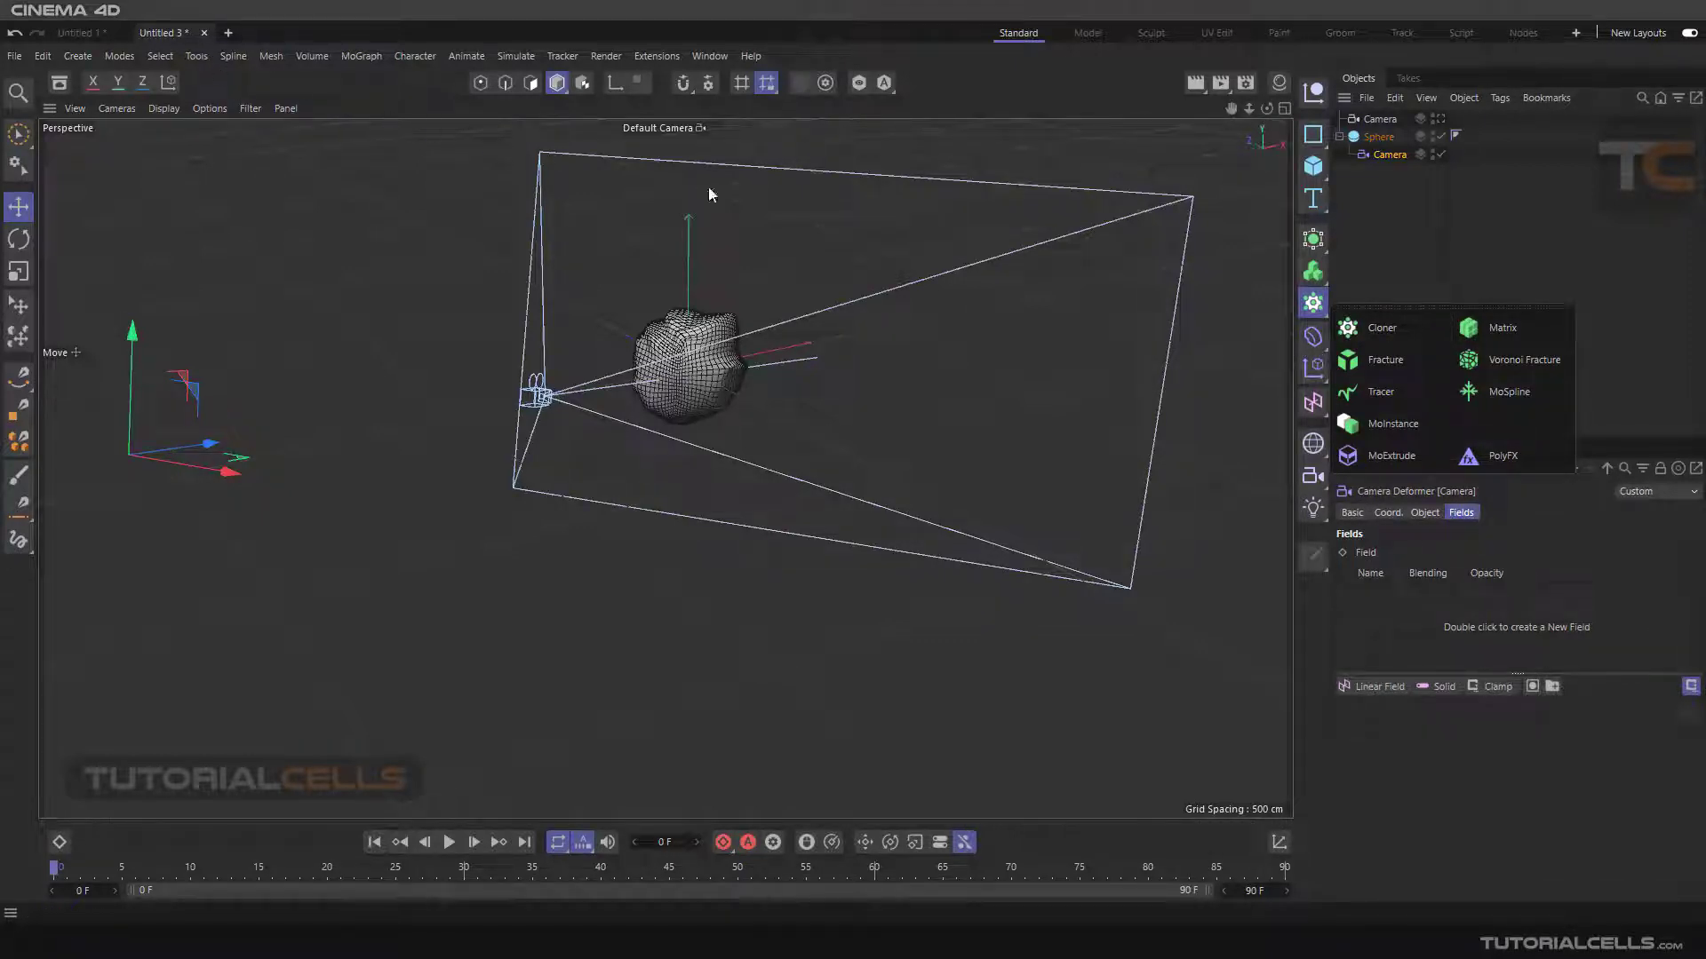
{"action": "left_click", "coordinate": [1372, 247]}
{"action": "left_click_drag", "start_coordinate": [773, 364], "coordinate": [796, 333], "text": "alt"}
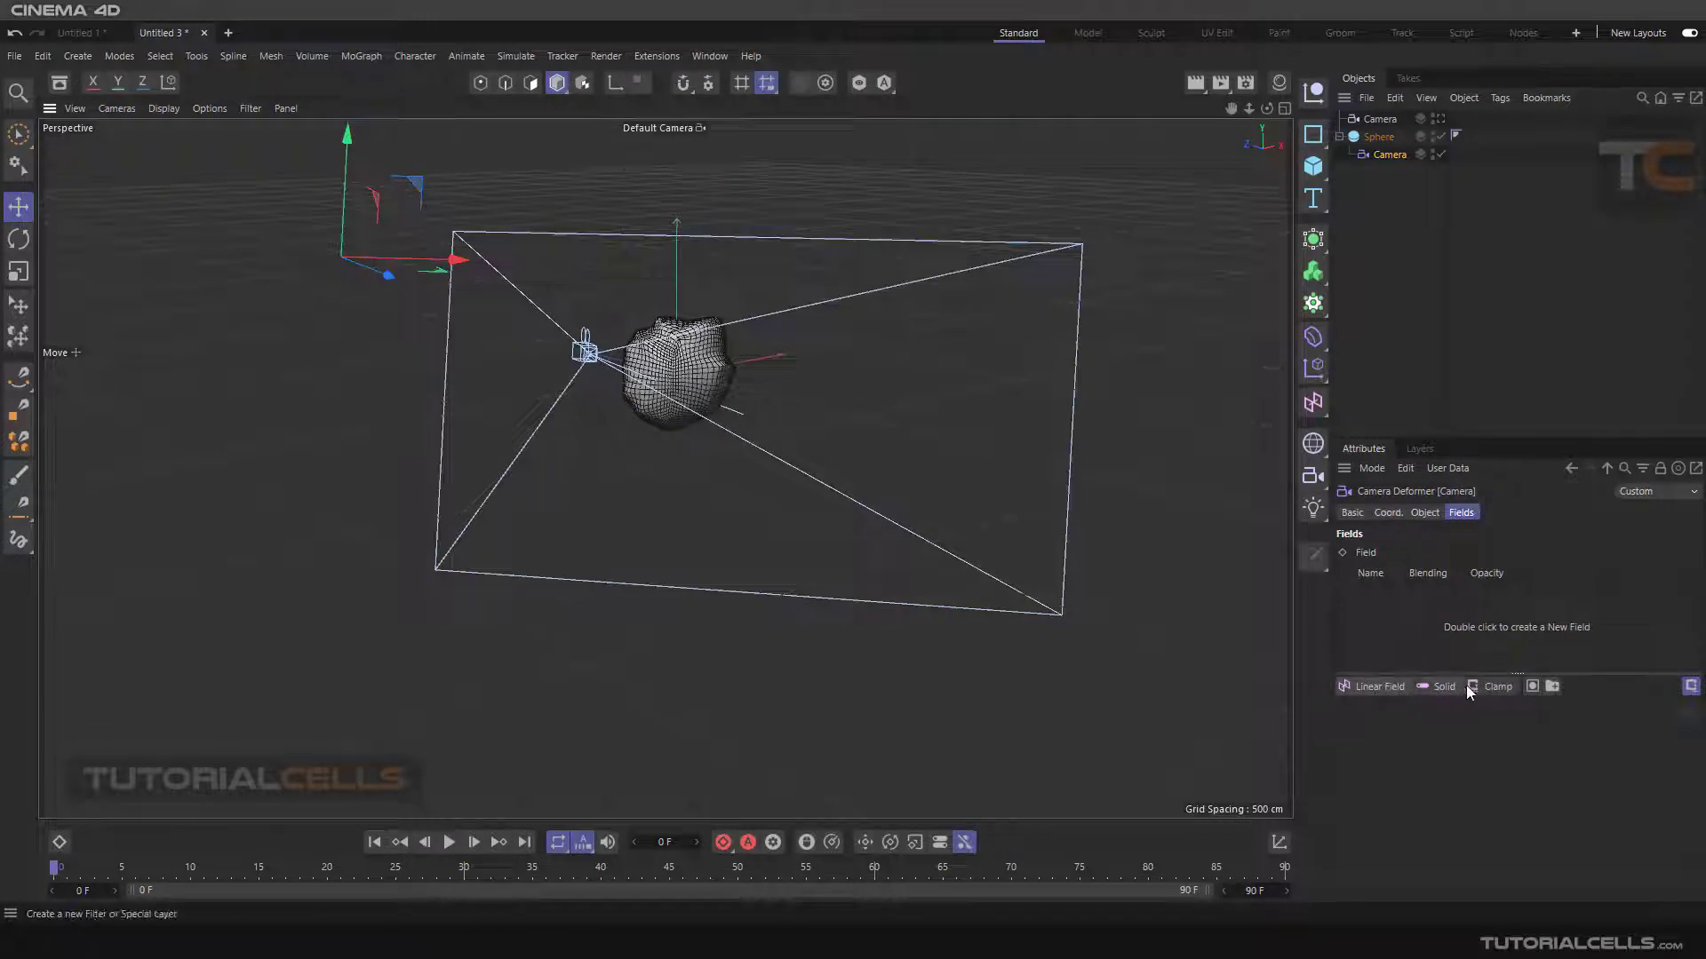